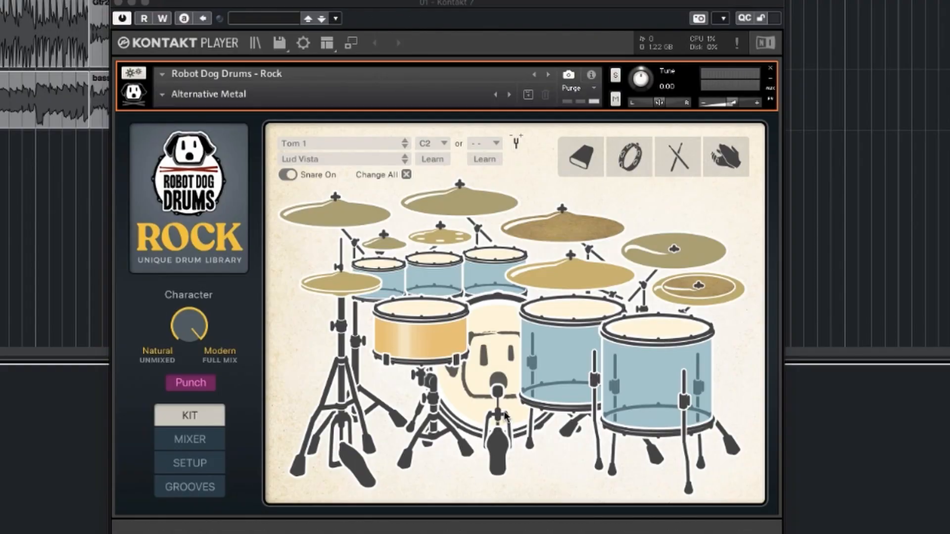
Audition the kick, the snare, the three rack toms and the two floor toms of the Alternative Metal kit.
left_click(494, 355)
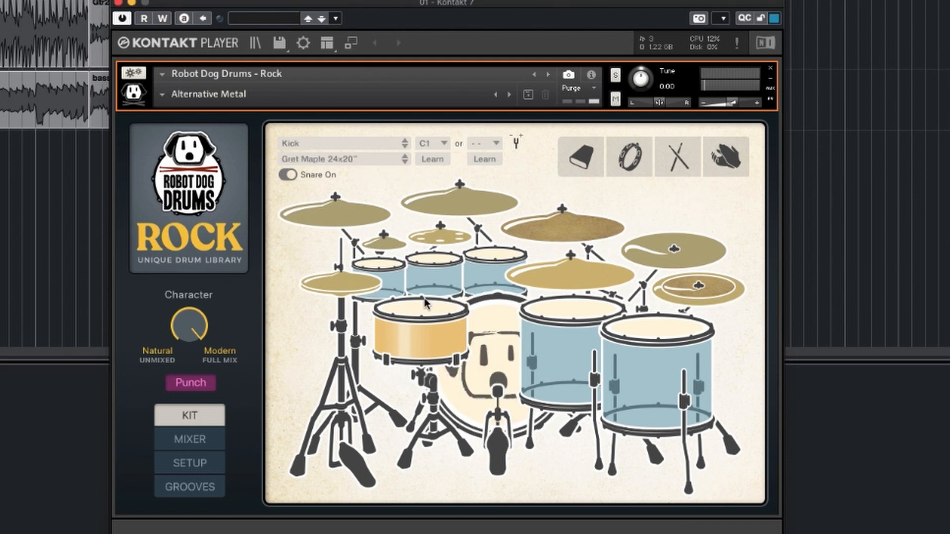
left_click(420, 312)
left_click(376, 268)
left_click(431, 260)
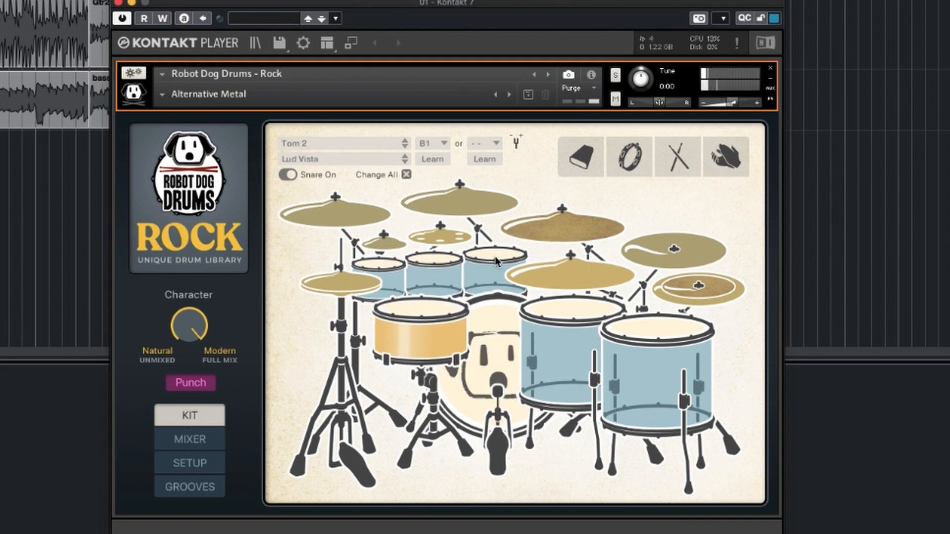
left_click(496, 256)
left_click(484, 262)
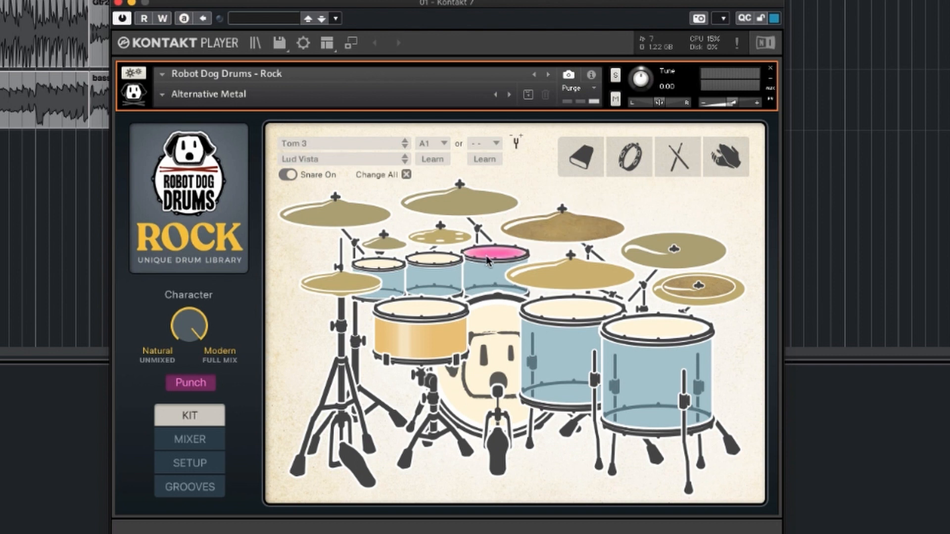
left_click(560, 319)
left_click(642, 329)
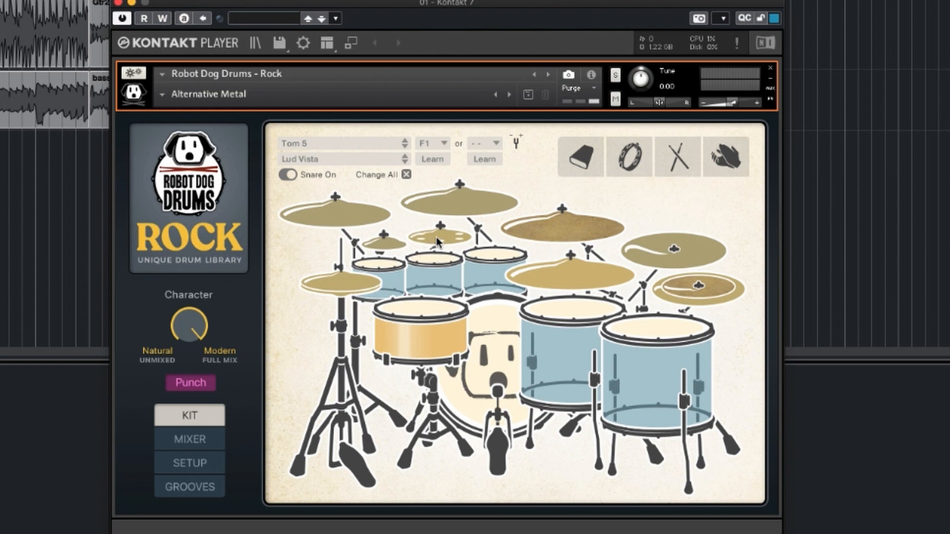
Audition Crash 1, Crash 2, Crash 3, the China, the Stack, the Ride and the Ride Bell.
left_click(349, 217)
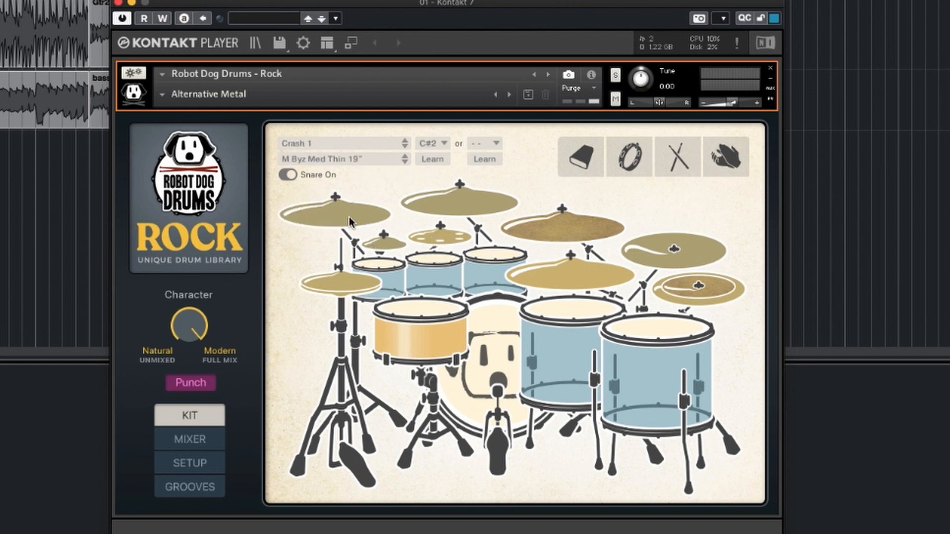
left_click(476, 206)
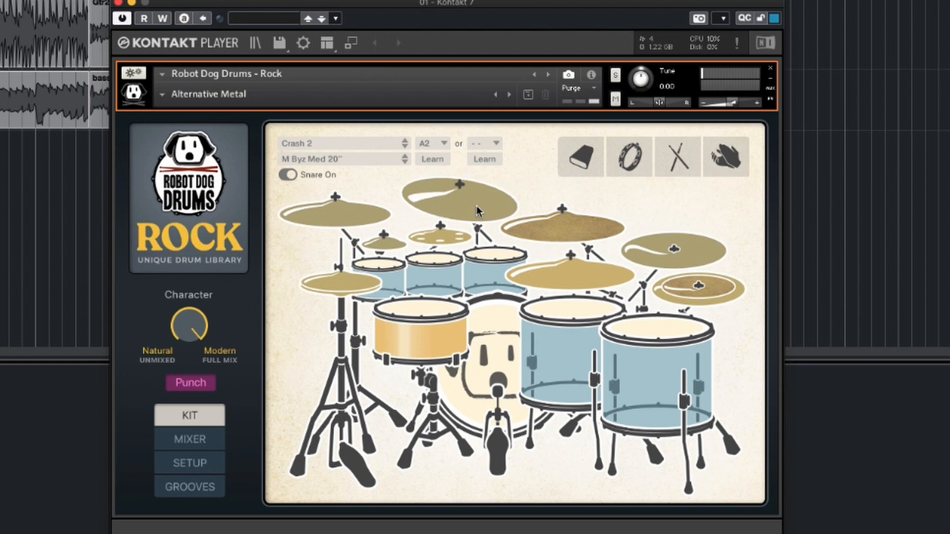
left_click(586, 233)
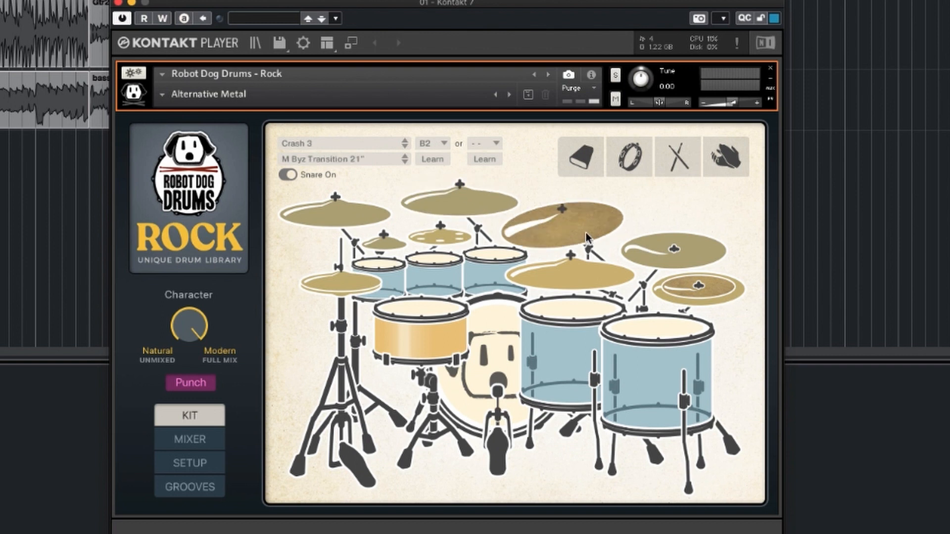
left_click(710, 251)
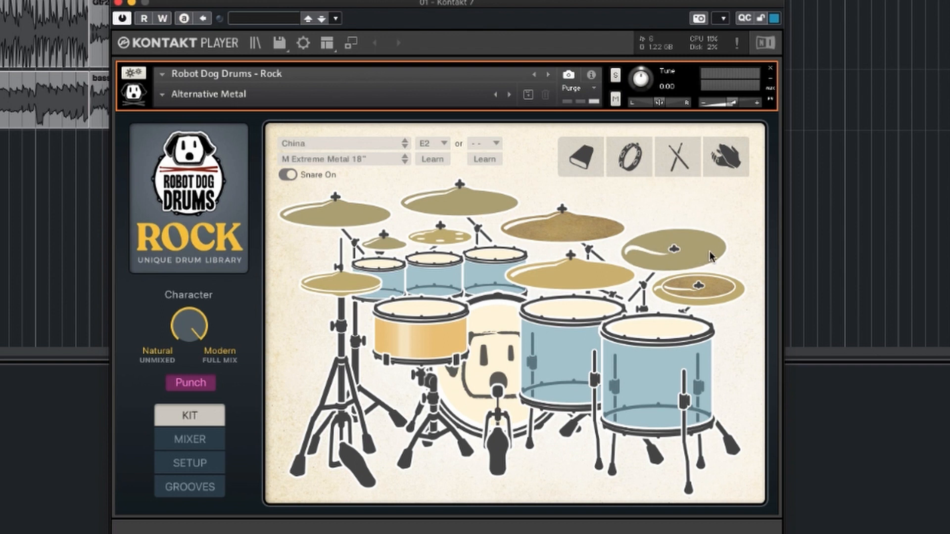
left_click(712, 293)
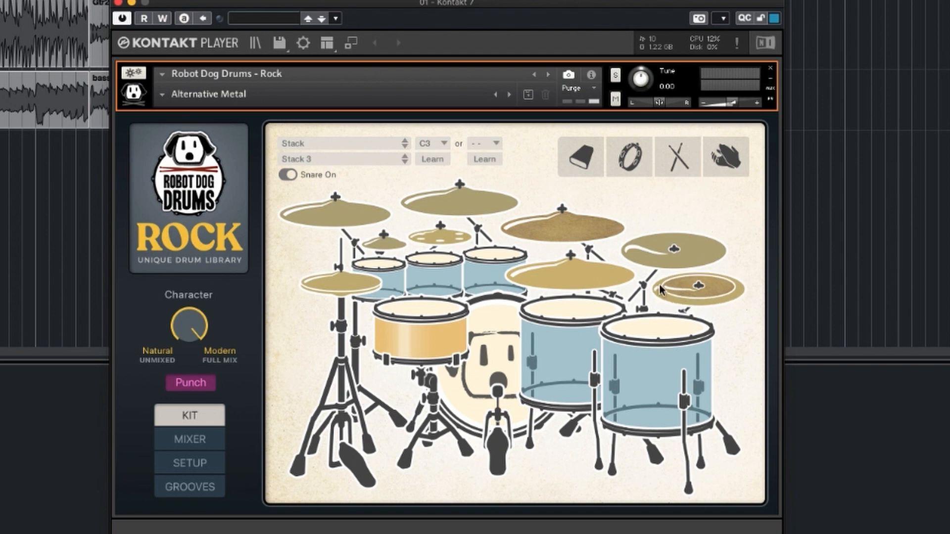
left_click(572, 275)
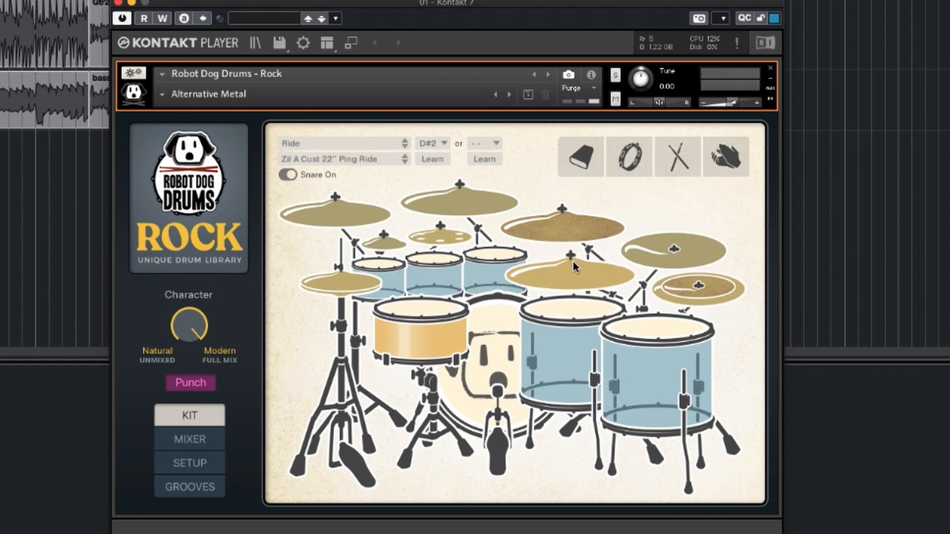
left_click(574, 260)
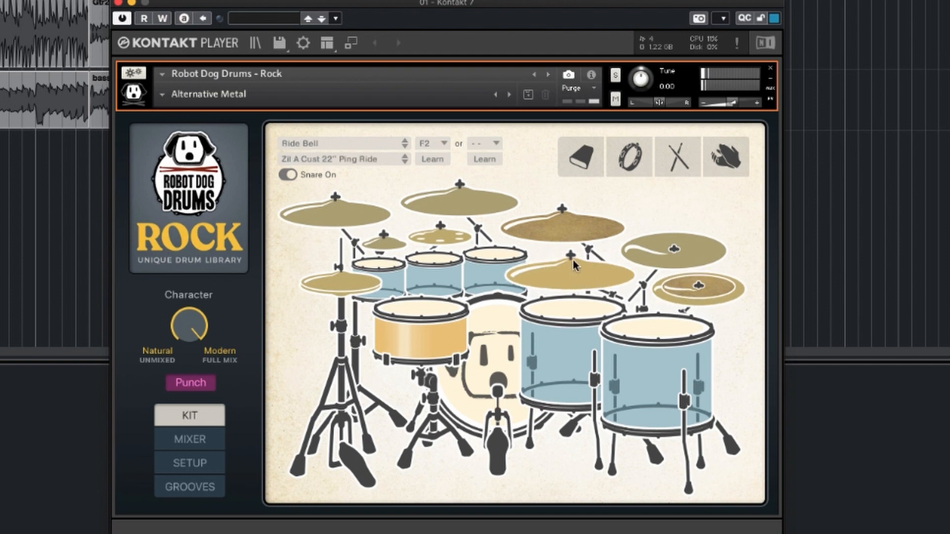
Audition the snare's Side Stick and Rimshot articulations, followed by the hi-hat and its pedal stomp.
left_click(432, 324)
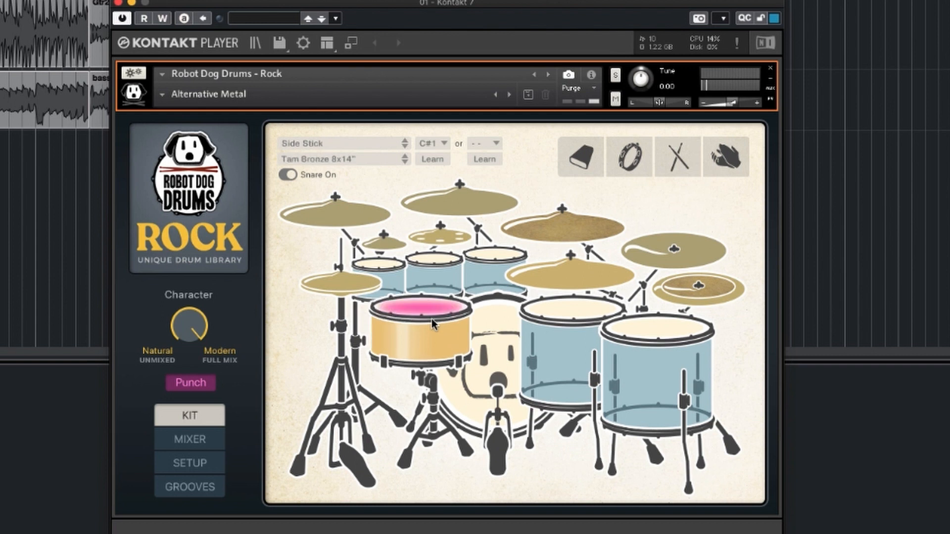
left_click(430, 349)
left_click(431, 349)
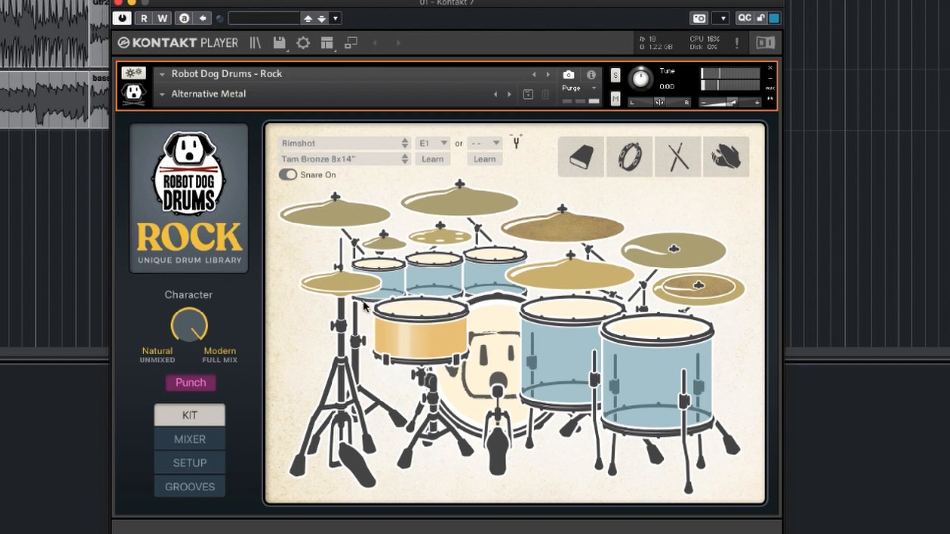
left_click(355, 281)
left_click(353, 455)
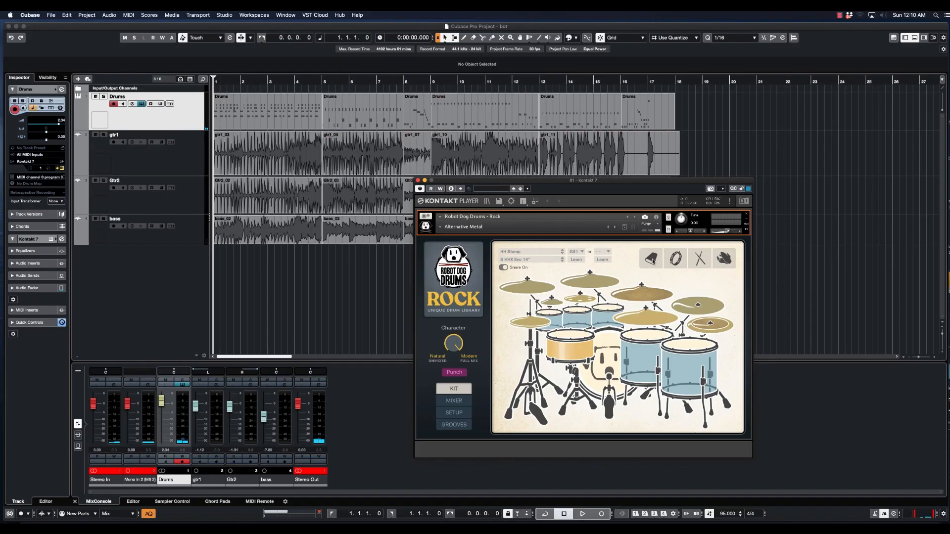
Audition the extra percussion sounds: cowbell, tambourine, sticks and clap.
left_click(652, 261)
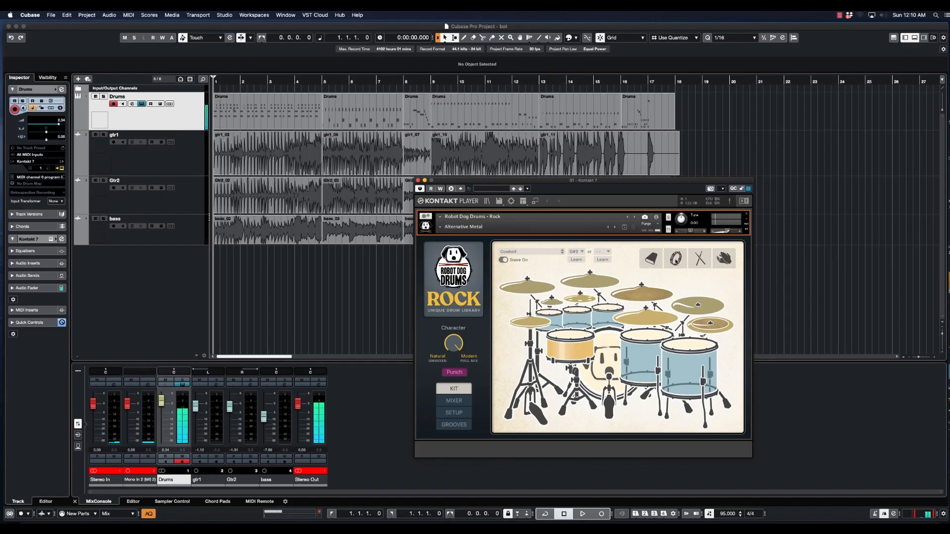
left_click(676, 259)
left_click(699, 259)
left_click(720, 258)
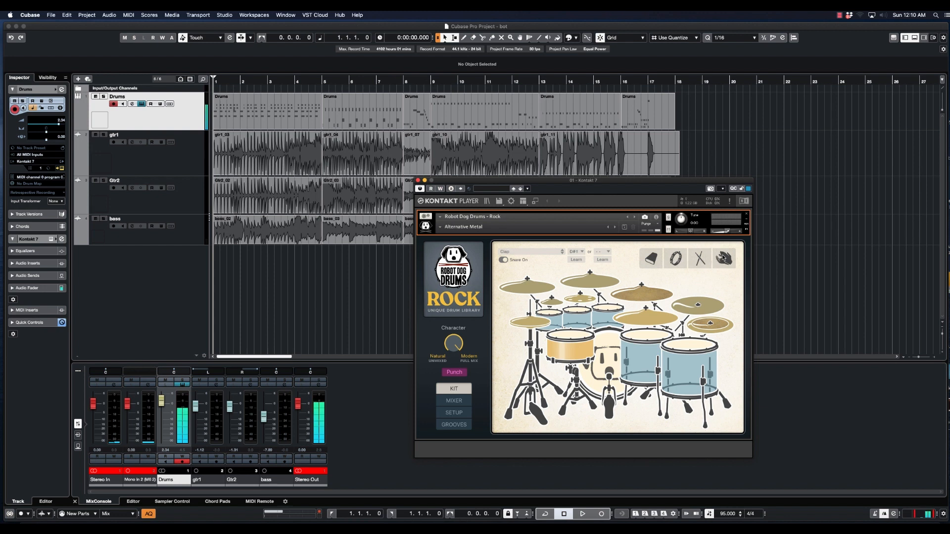
left_click(676, 258)
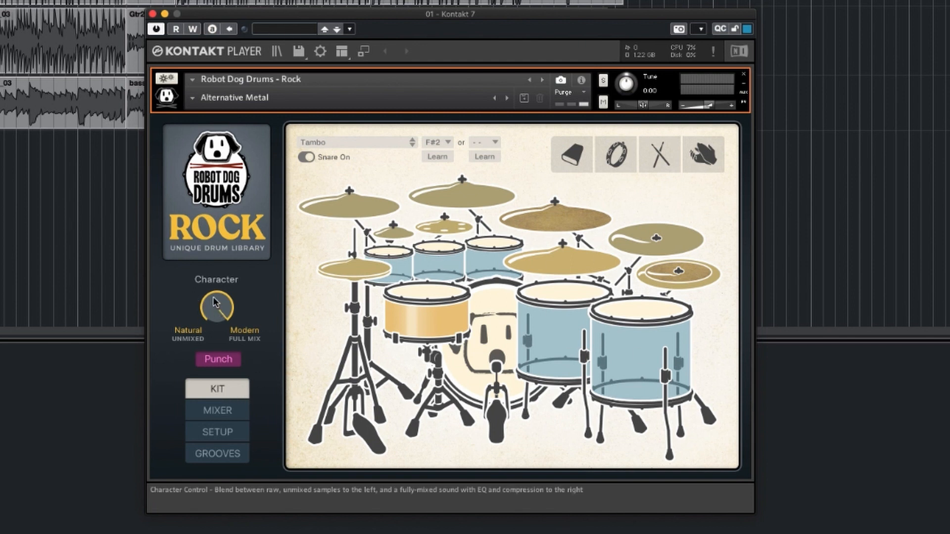
Audition the snare, kick and largest floor tom with Character fully at Modern (Full Mix).
left_click_drag(214, 302, 209, 278)
left_click(424, 297)
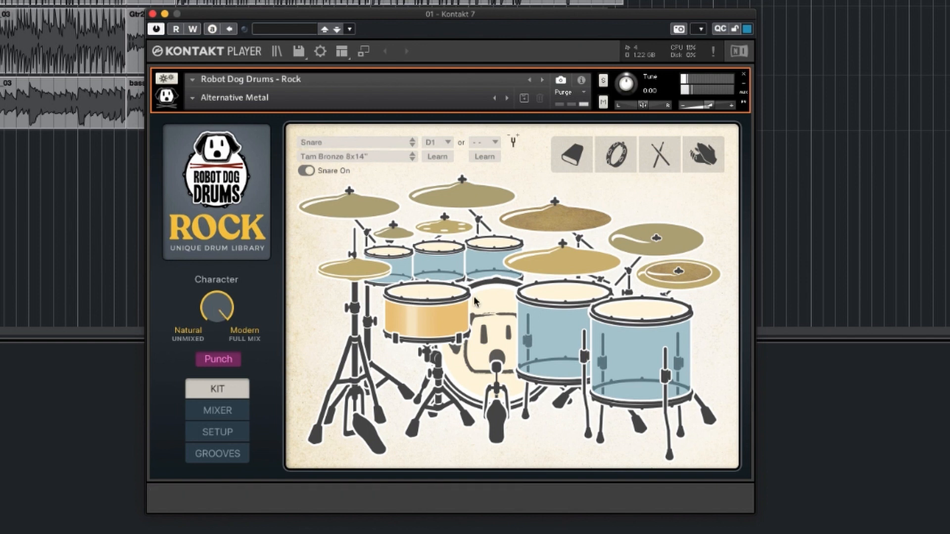
left_click(487, 342)
left_click(617, 301)
left_click(633, 308)
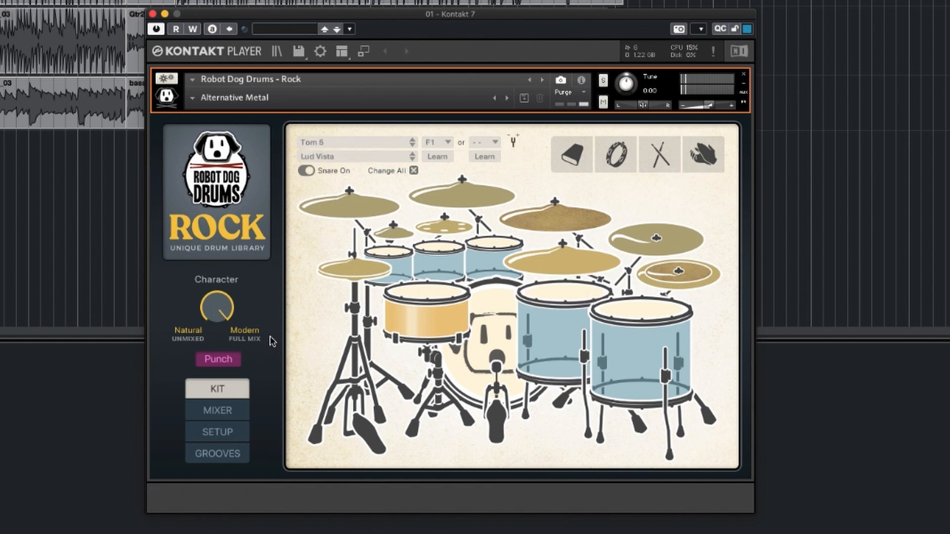
Set Character fully to Natural (Unmixed) and audition the snare, kick and toms.
left_click_drag(228, 312, 228, 351)
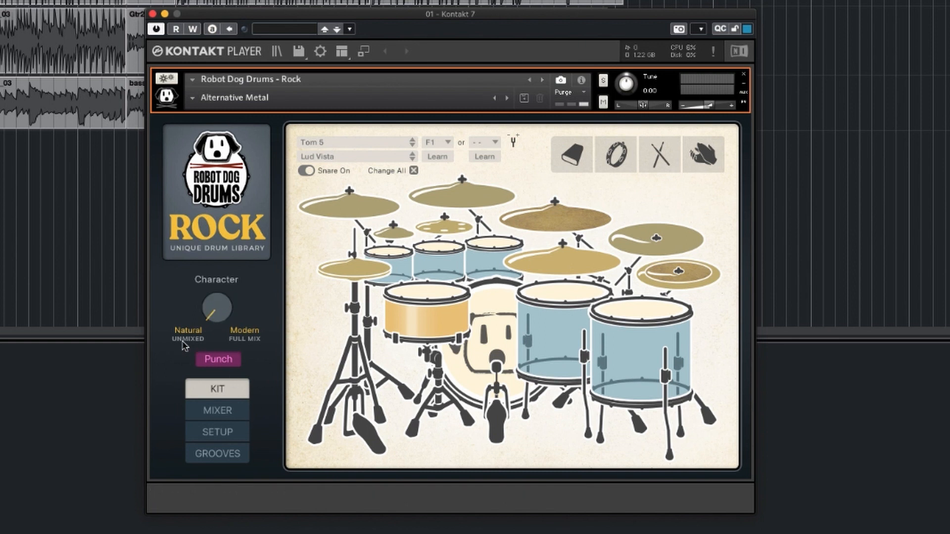
left_click(427, 301)
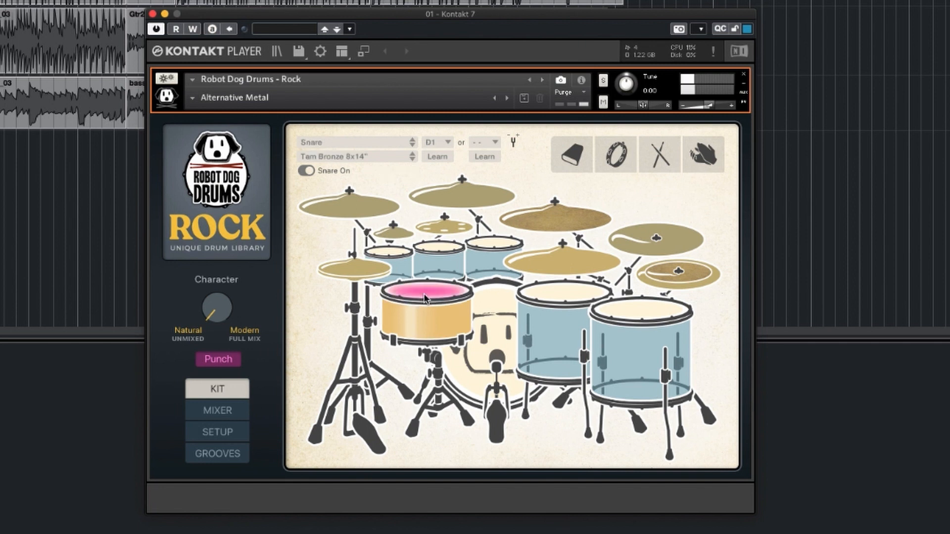
left_click(501, 317)
left_click(550, 282)
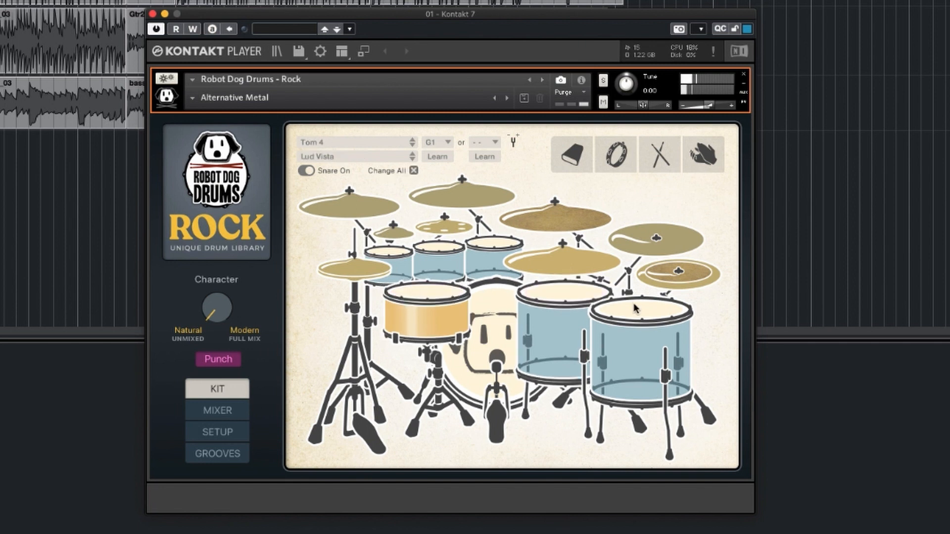
left_click(484, 250)
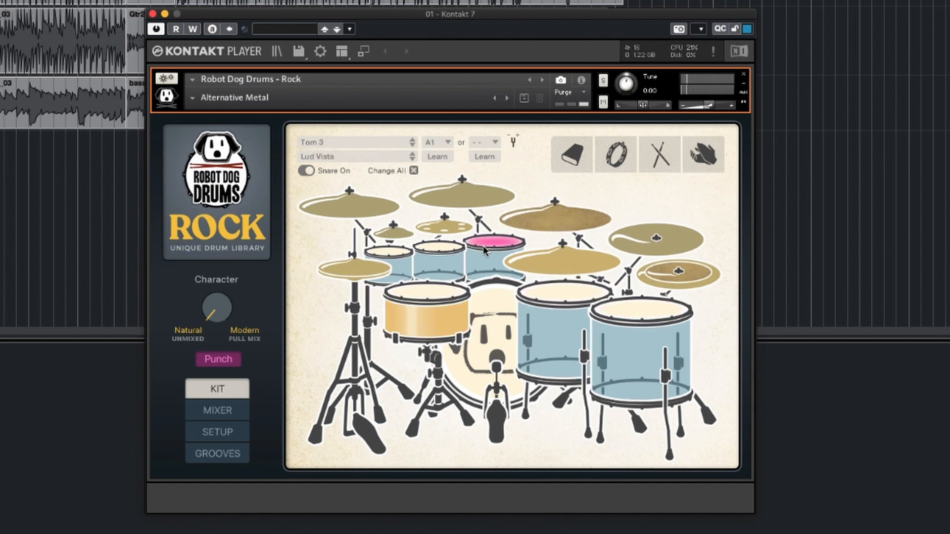
left_click(438, 248)
left_click(388, 252)
left_click(478, 248)
left_click(421, 249)
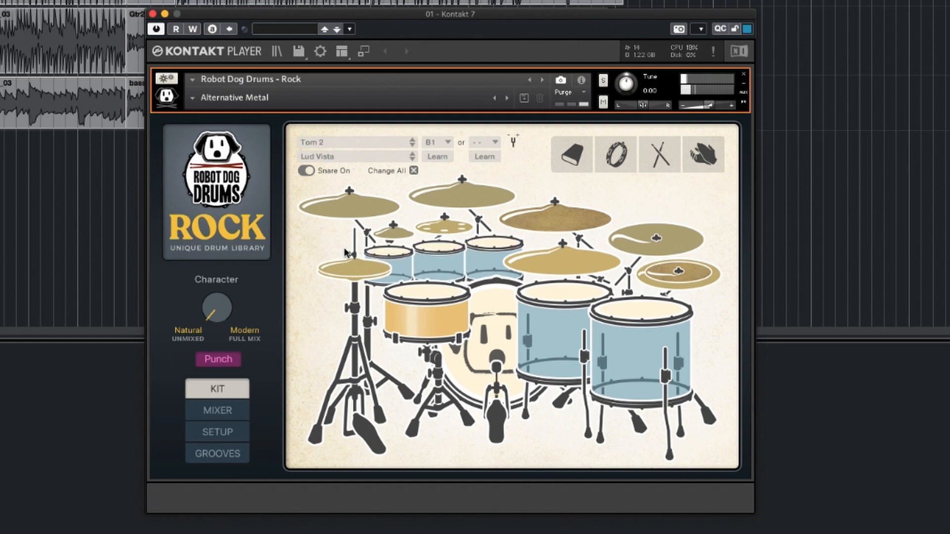
Raise Character to about halfway between Natural and Modern and audition the snare.
mouse_move(216, 311)
left_mouse_down()
mouse_move(212, 293)
mouse_move(216, 302)
left_mouse_up()
left_click(416, 291)
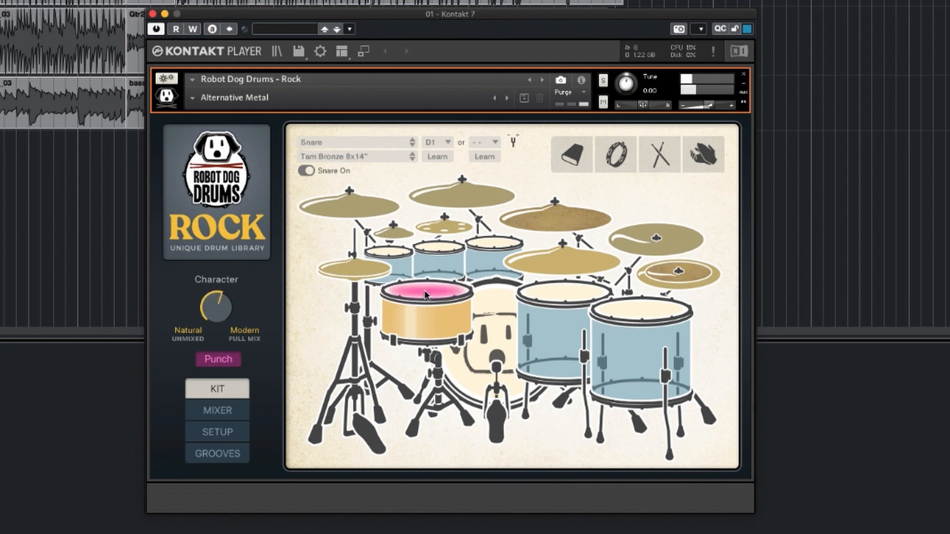
left_click(410, 294)
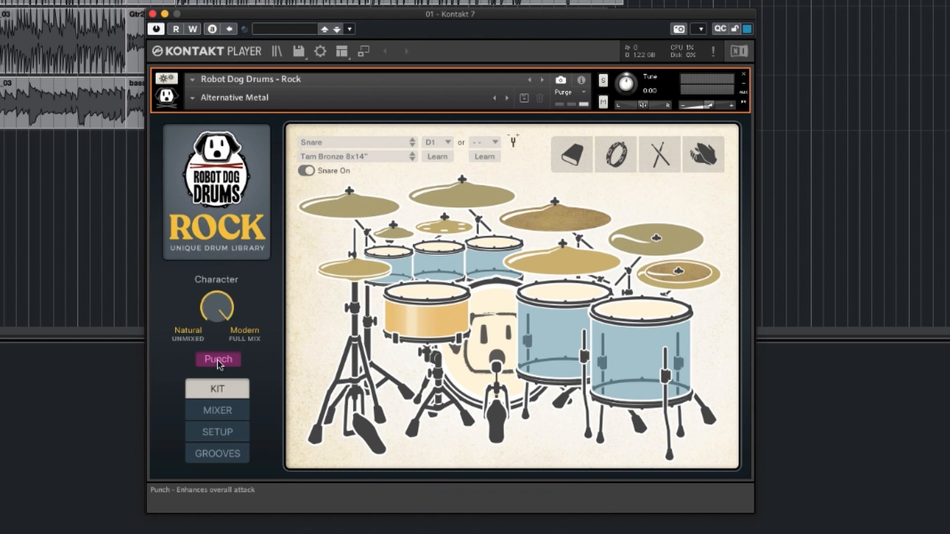
Set Character fully to Natural with Punch off, and audition the snare, Tom 3, a floor tom and the kick.
left_click_drag(215, 298, 222, 368)
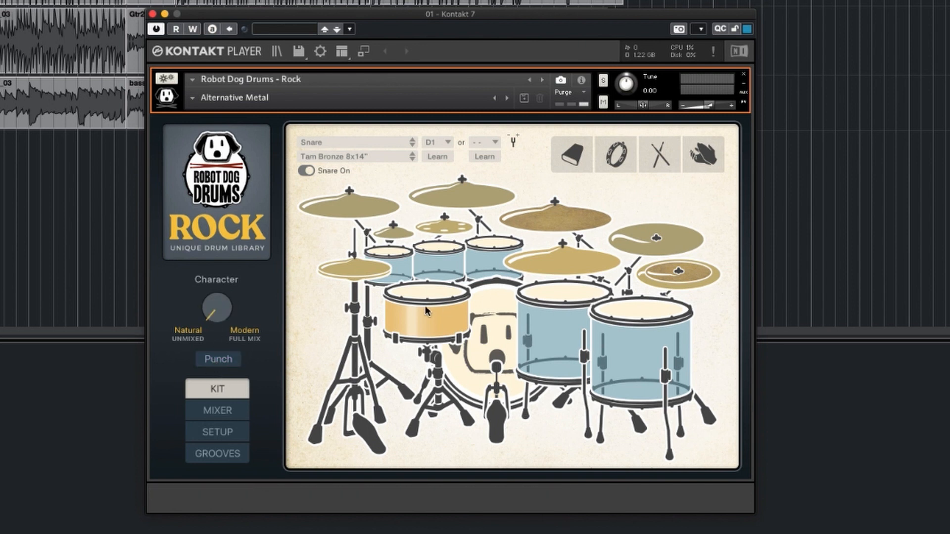
left_click(433, 294)
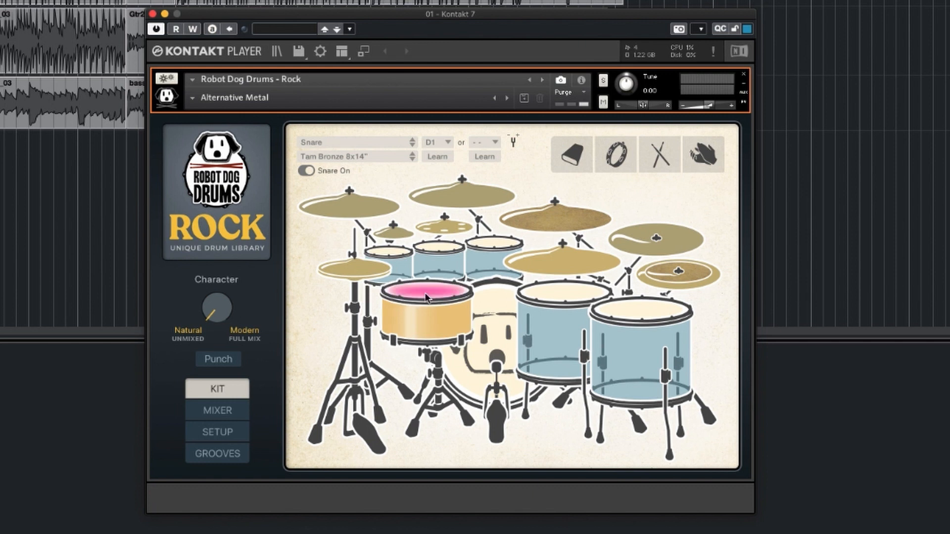
left_click(480, 247)
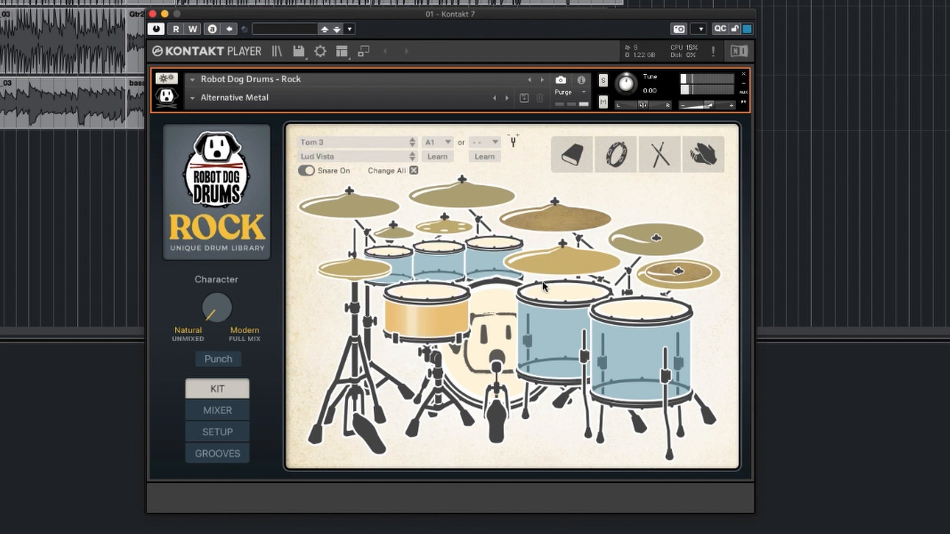
left_click(604, 322)
left_click(501, 319)
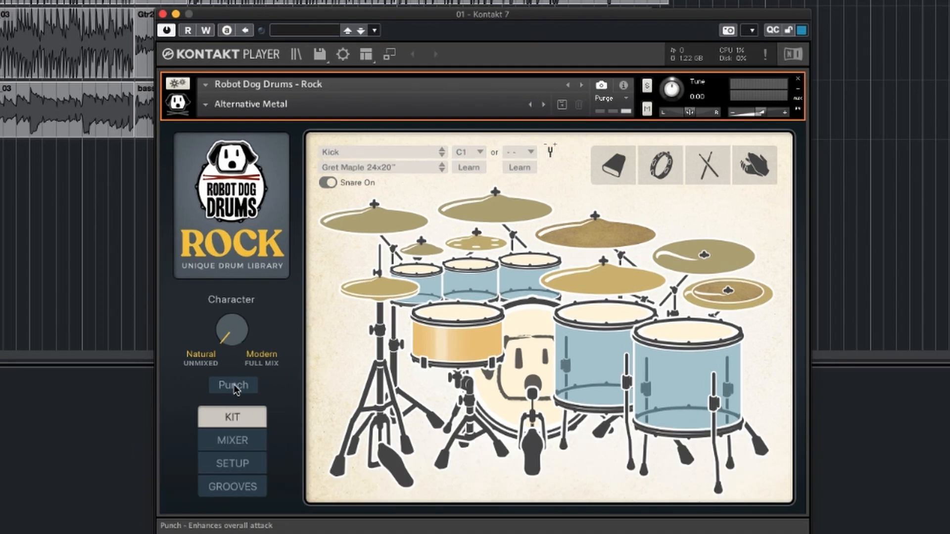
Turn Punch on and audition the snare, floor toms, Crash 3 and rack toms with Character at Natural.
left_click(459, 317)
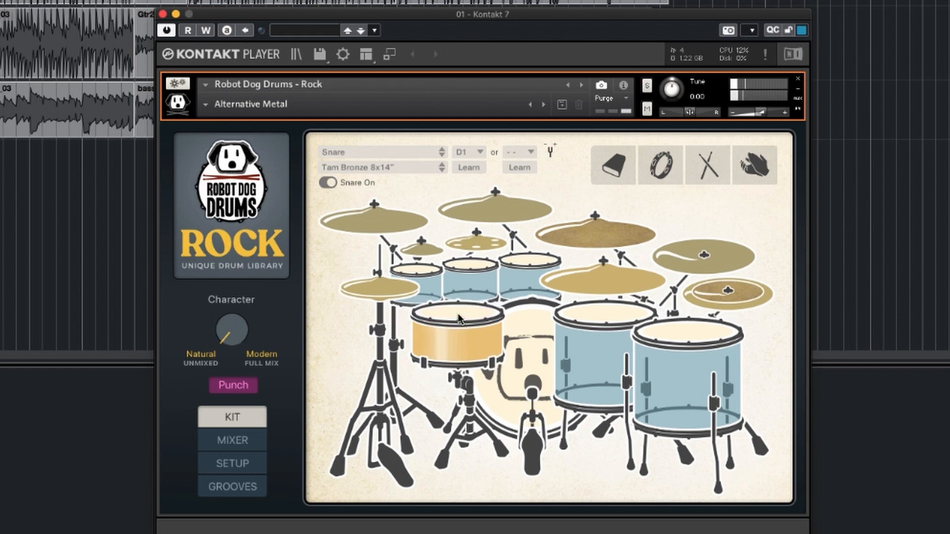
left_click(469, 314)
left_click(455, 314)
left_click(591, 310)
left_click(674, 334)
left_click(596, 235)
left_click(530, 266)
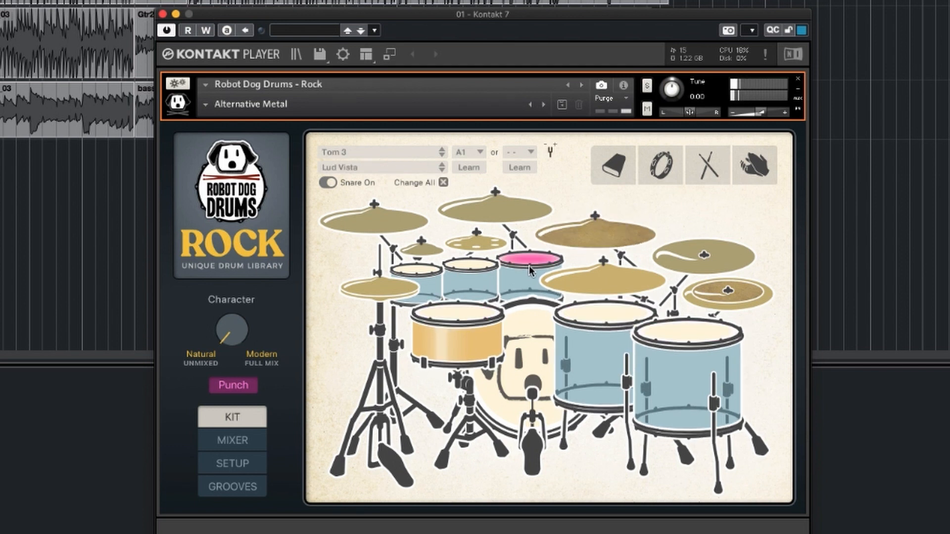
left_click(402, 273)
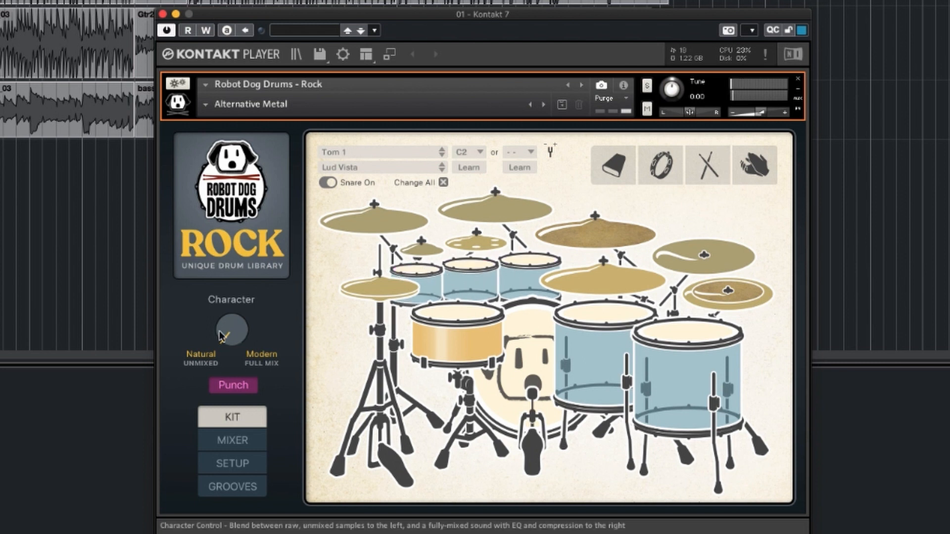
Set Character fully to Modern (Full Mix), and load the Roots Rock snapshot.
left_click_drag(221, 336, 223, 317)
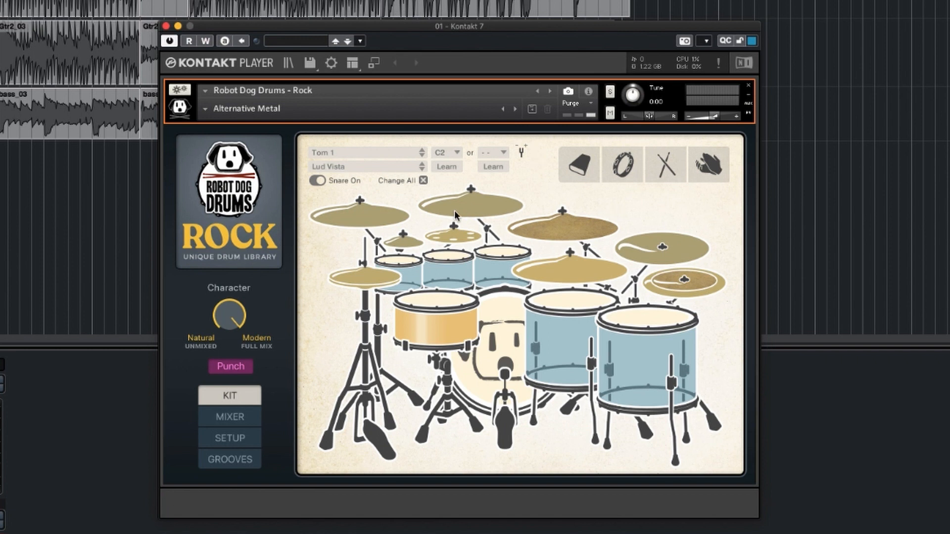
left_click(347, 113)
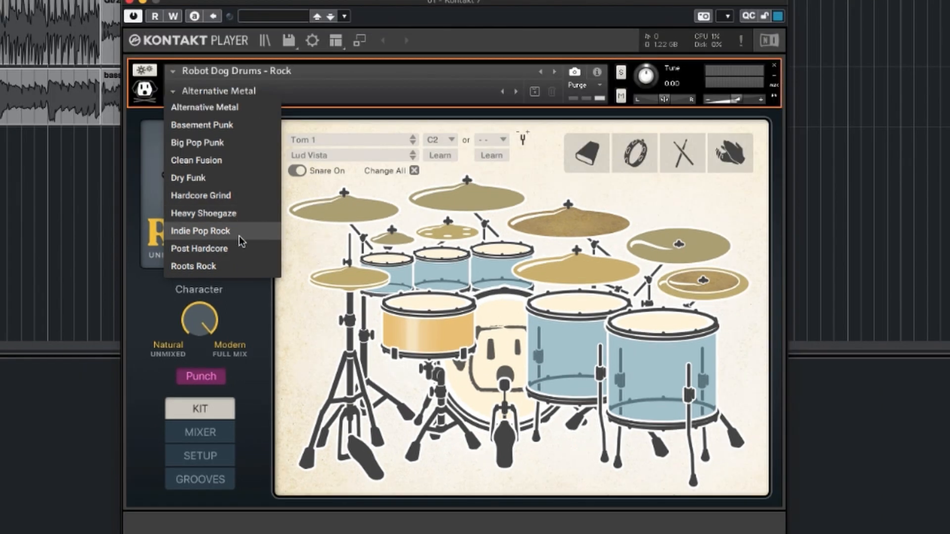
left_click(223, 266)
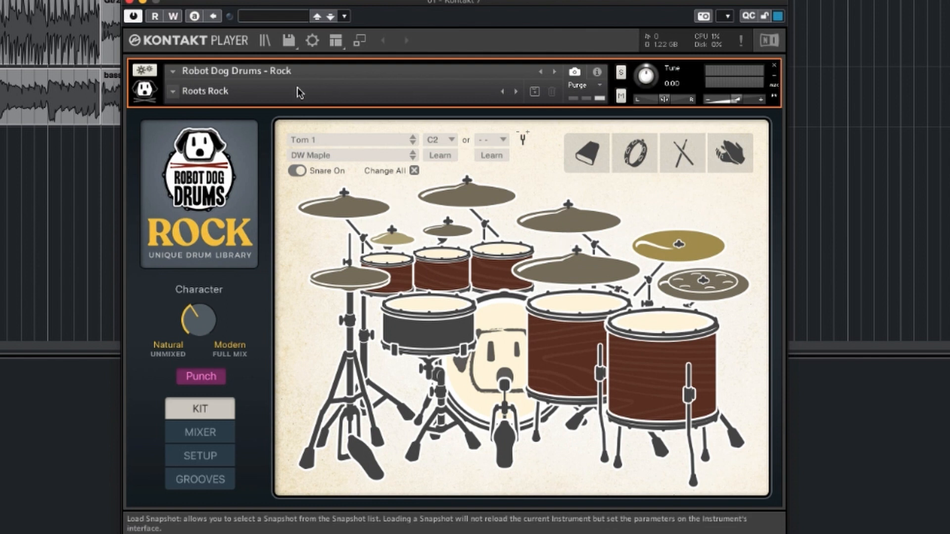
Audition the Roots Rock kit's snare, rack toms, floor toms and kick.
left_click(432, 302)
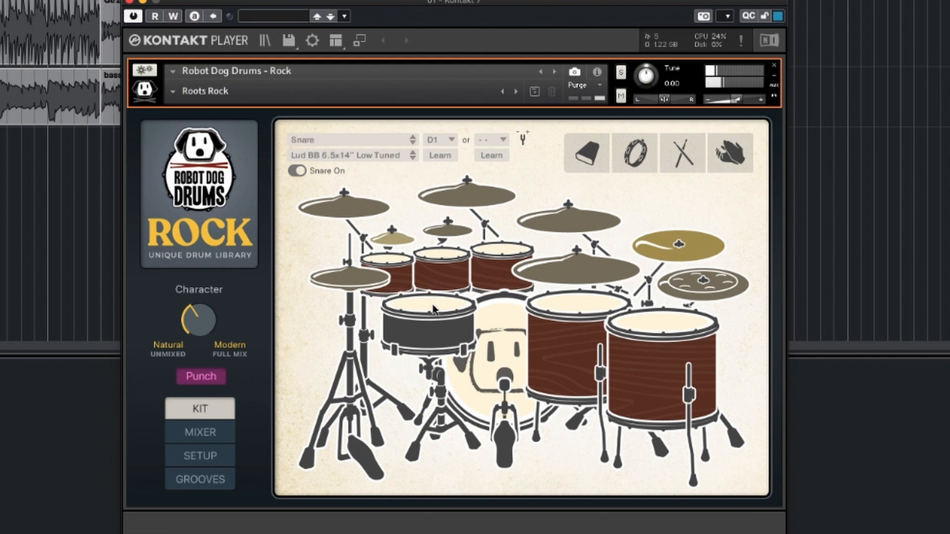
left_click(389, 258)
left_click(445, 261)
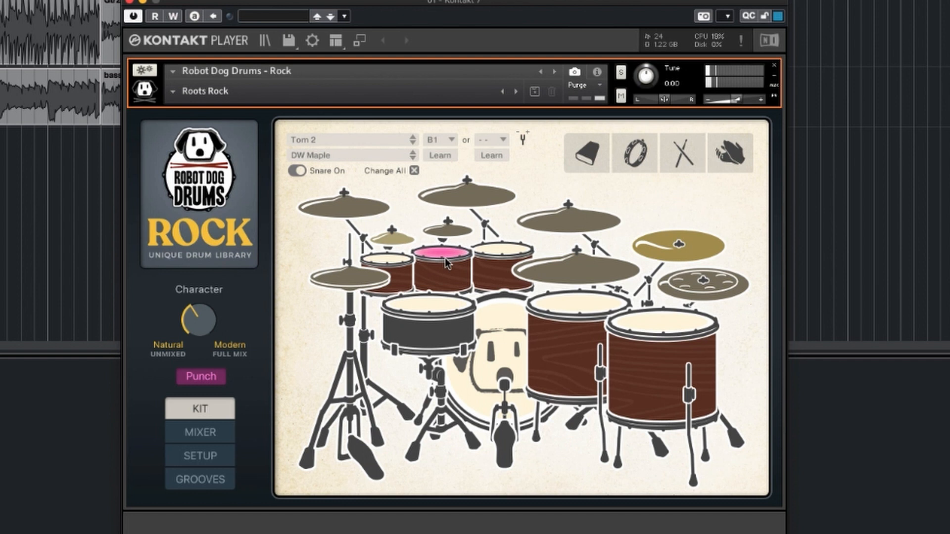
left_click(505, 262)
left_click(586, 309)
left_click(653, 330)
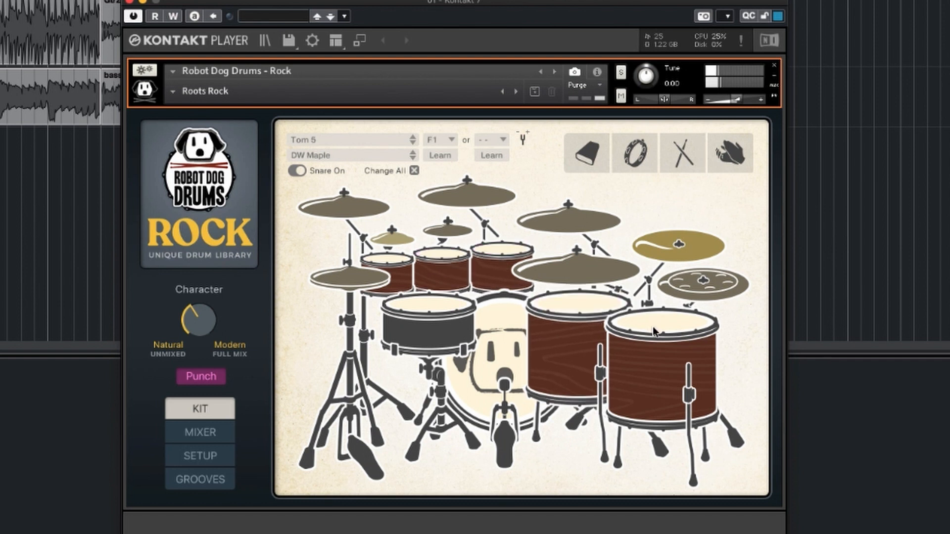
left_click(500, 341)
Load the Big Pop Punk snapshot and audition its snare, rack toms and kick.
left_click(247, 92)
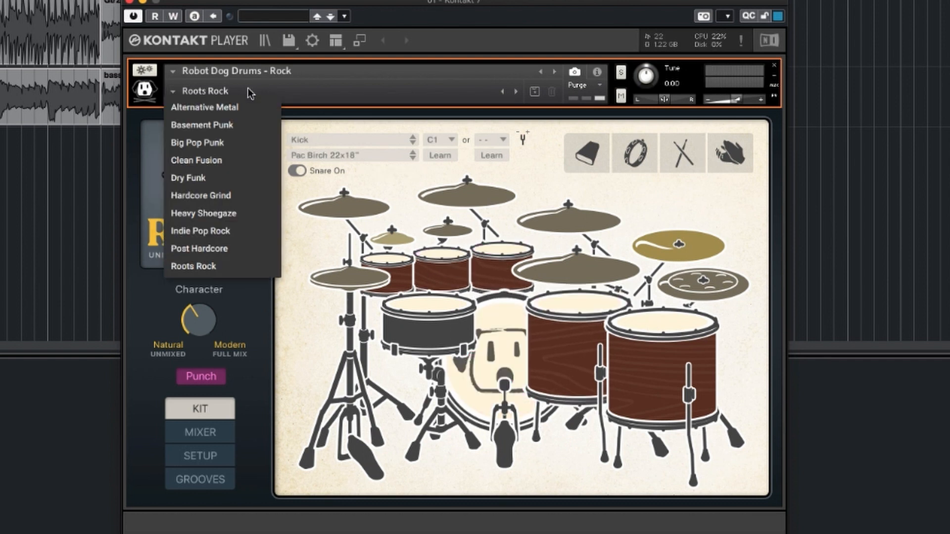
left_click(239, 141)
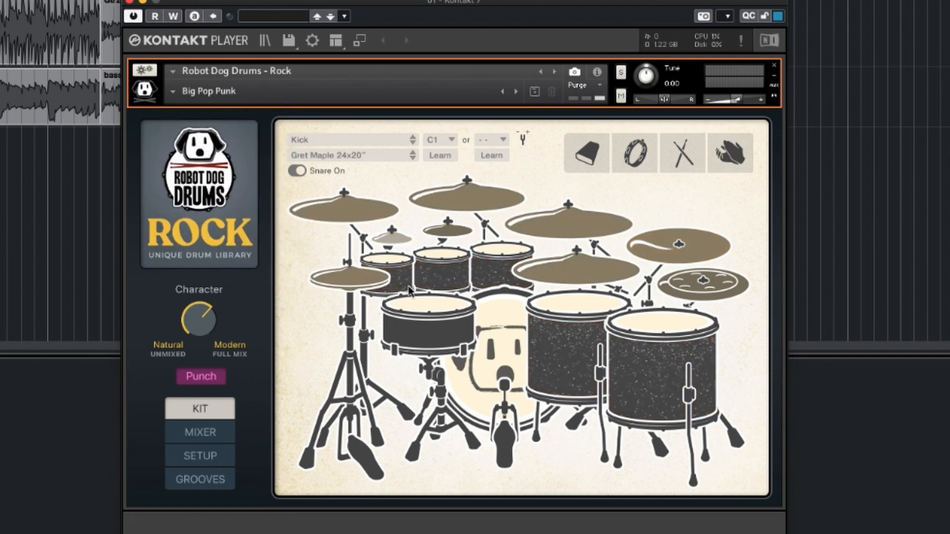
left_click(414, 300)
left_click(383, 253)
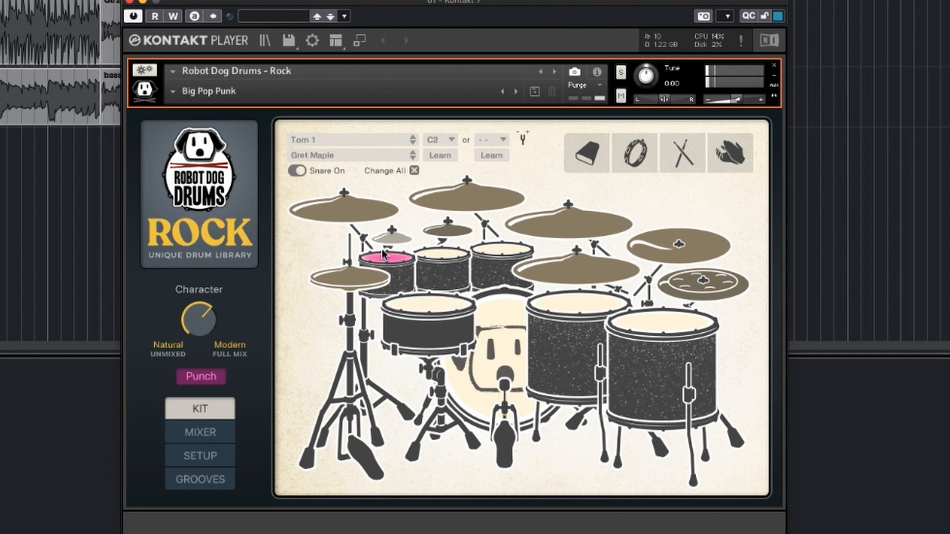
left_click(442, 255)
left_click(517, 267)
left_click(491, 287)
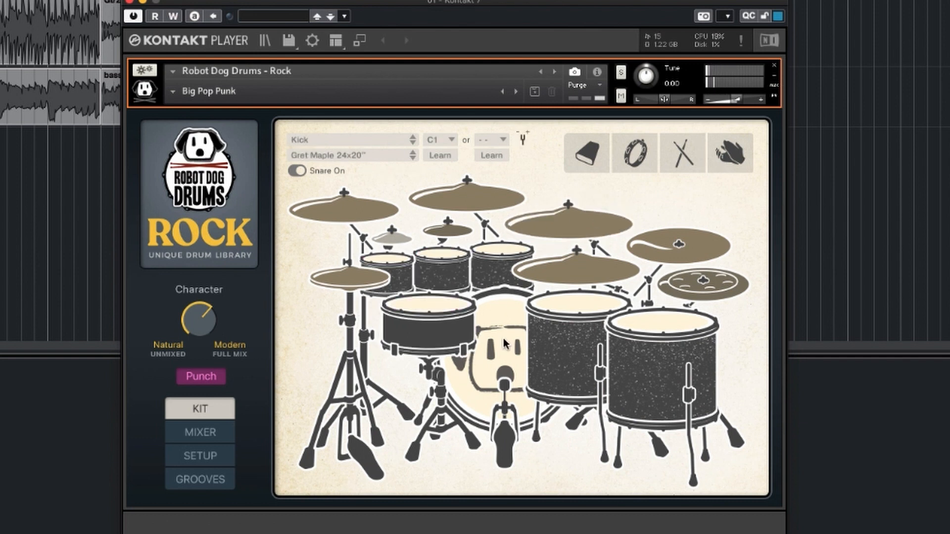
left_click(437, 298)
left_click(493, 322)
left_click(493, 322)
left_click(424, 303)
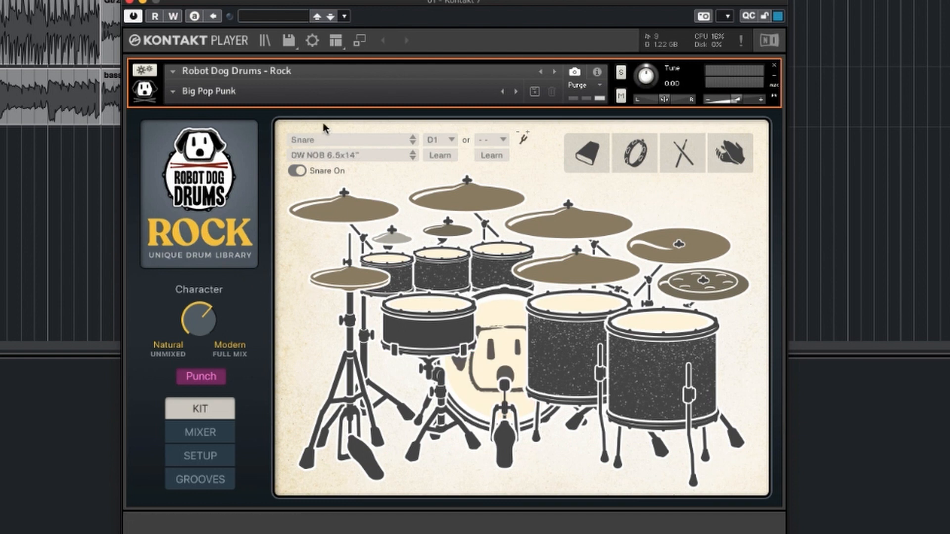
Load the Alternative Metal snapshot and audition its snare.
left_click(268, 89)
left_click(258, 104)
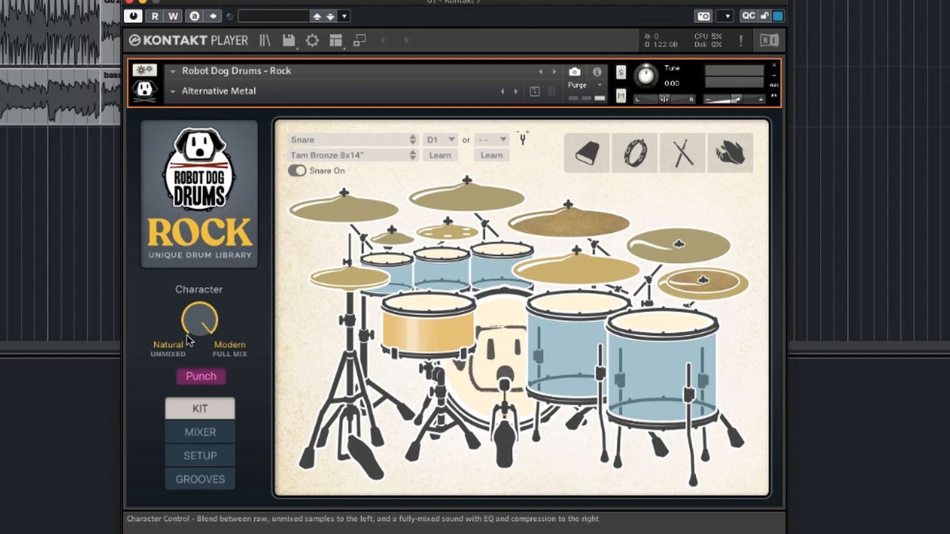
left_click(429, 304)
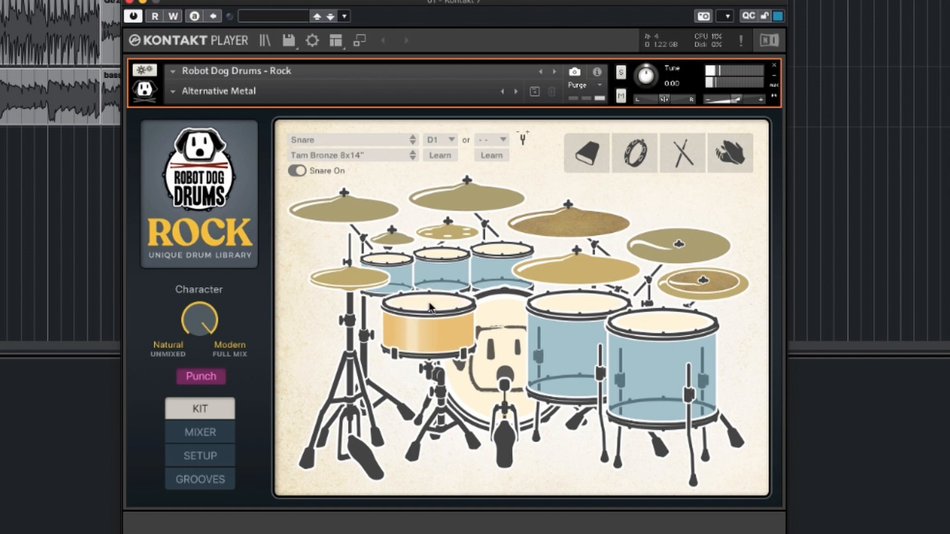
Examine the list of selectable kit pieces and close it without changing the selection.
left_click(408, 138)
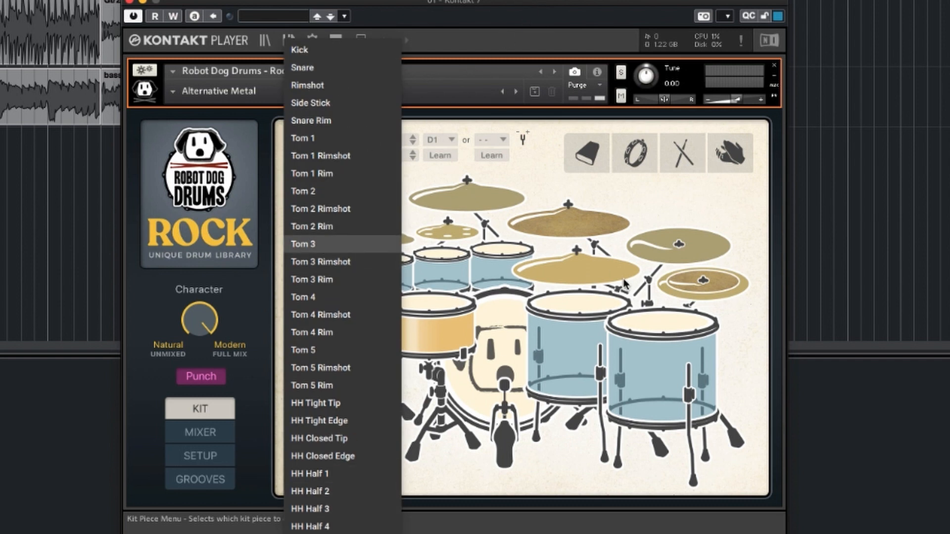
left_click(683, 201)
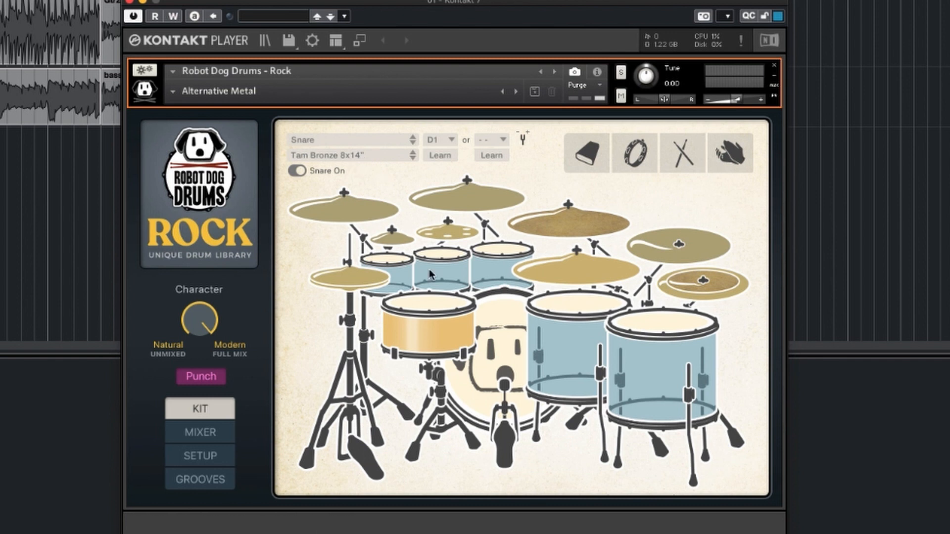
Change the snare model to Lud BB 6.5x14" Low Tuned and audition it.
left_click(413, 158)
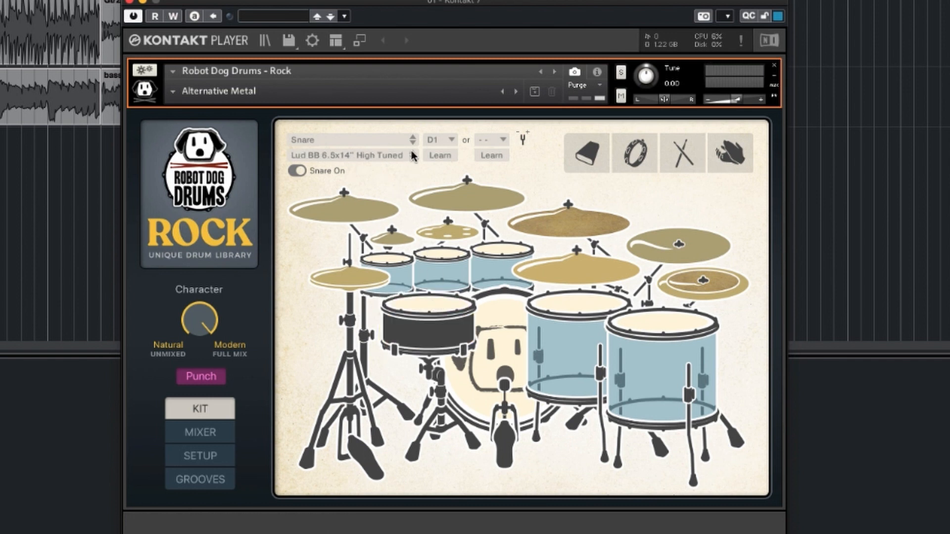
left_click(413, 159)
left_click(429, 321)
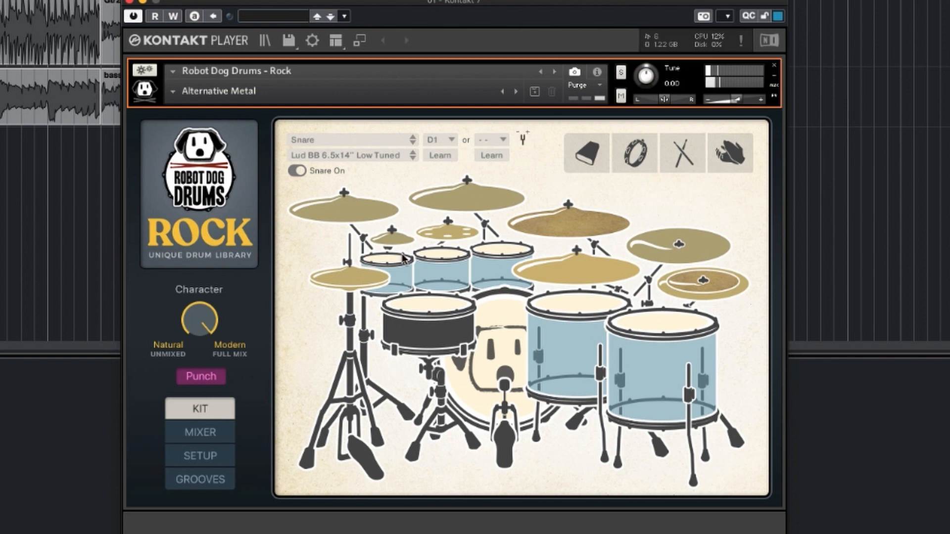
Switch the snare to Lud Supra 5x14" and then Lud Supra 6.5x14", auditioning each model.
left_click(359, 157)
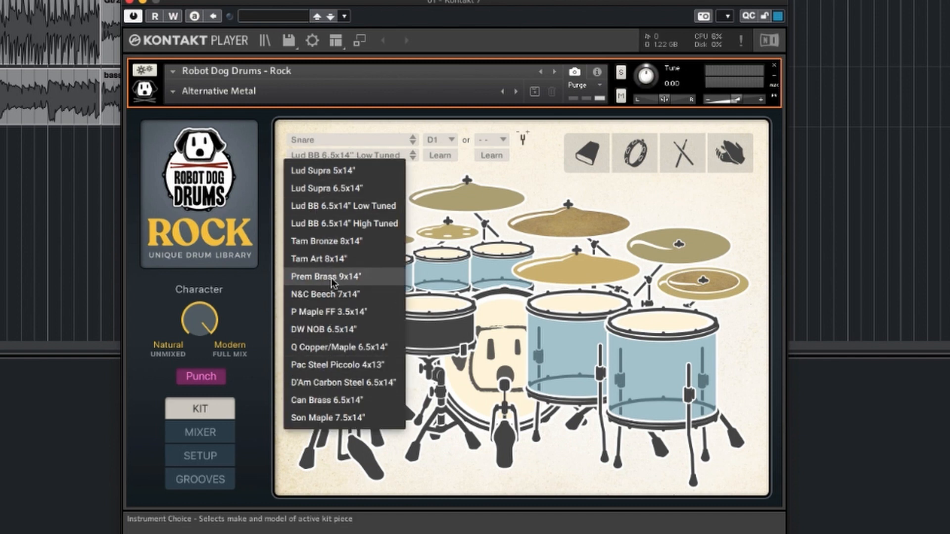
left_click(320, 171)
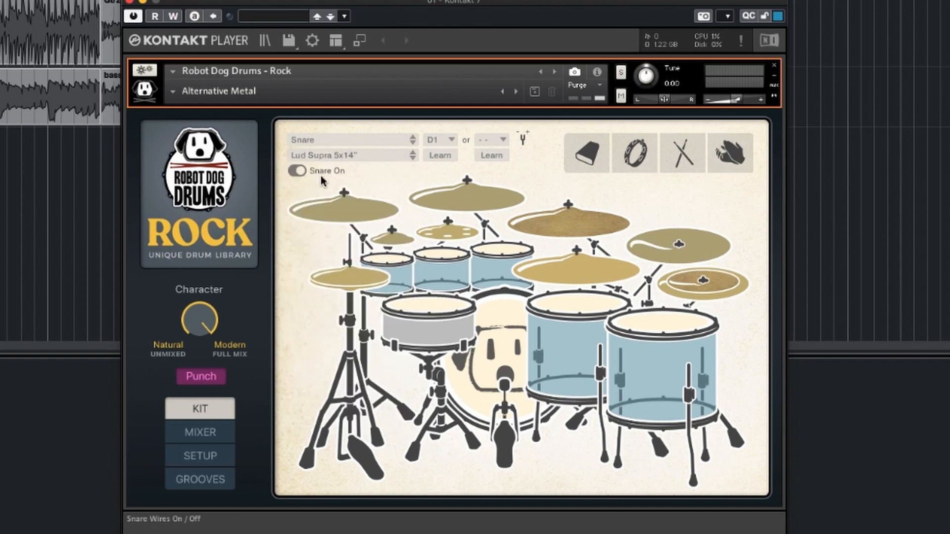
left_click(423, 300)
left_click(363, 154)
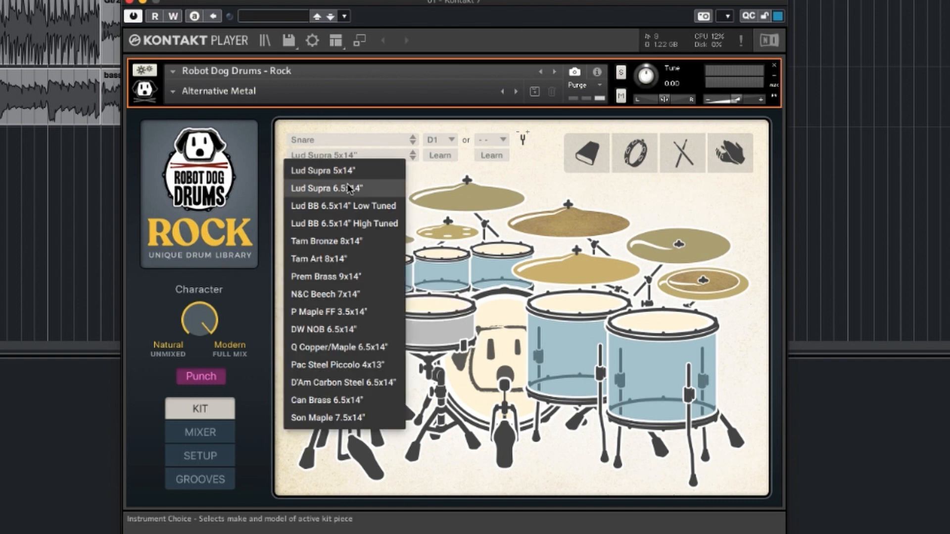
left_click(363, 188)
left_click(423, 309)
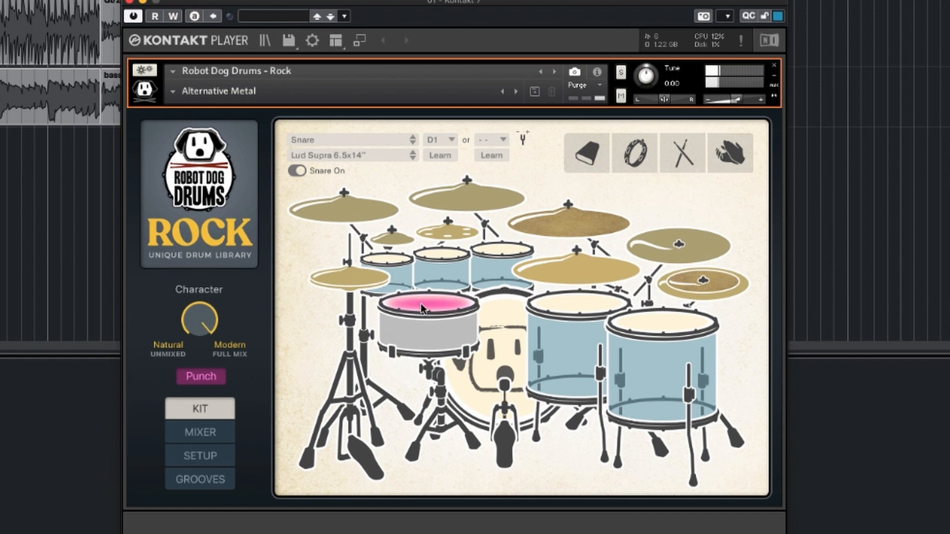
Change the snare model to P Maple FF 3.5x14" and audition it several times.
left_click(354, 155)
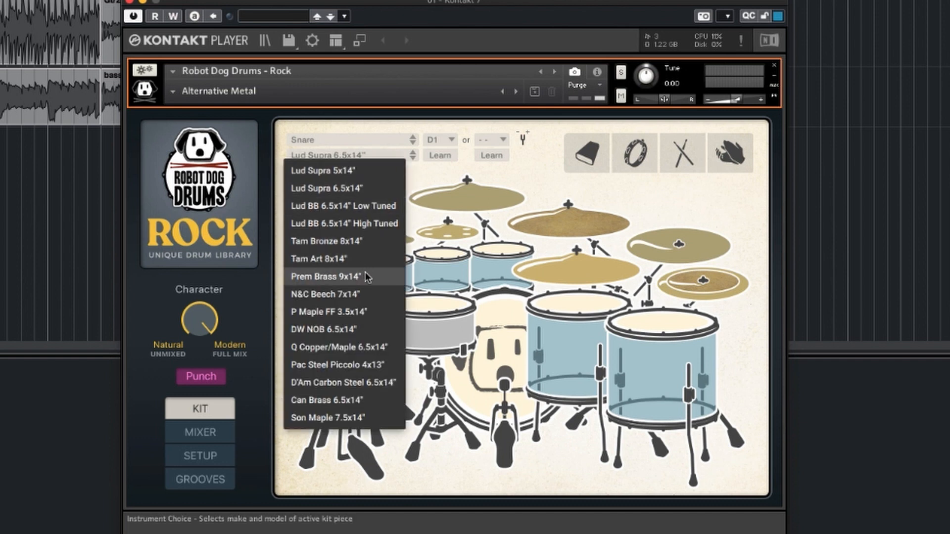
left_click(347, 311)
left_click(430, 313)
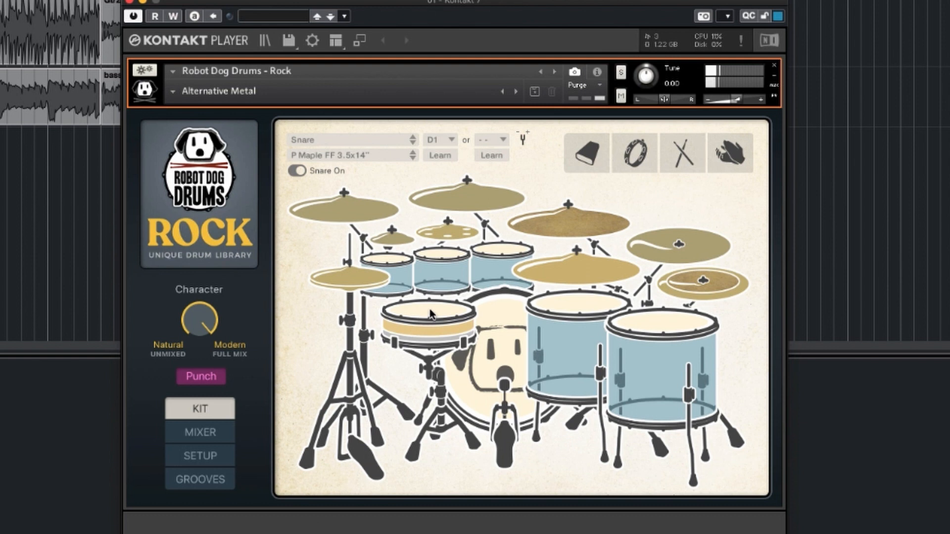
left_click(429, 313)
left_click(429, 313)
Load the Basement Punk snapshot.
left_click(333, 90)
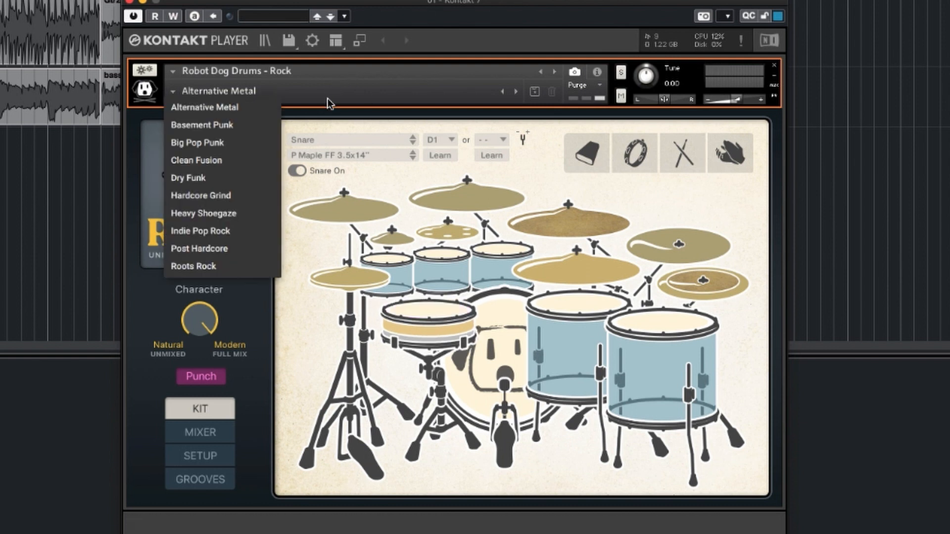
left_click(233, 122)
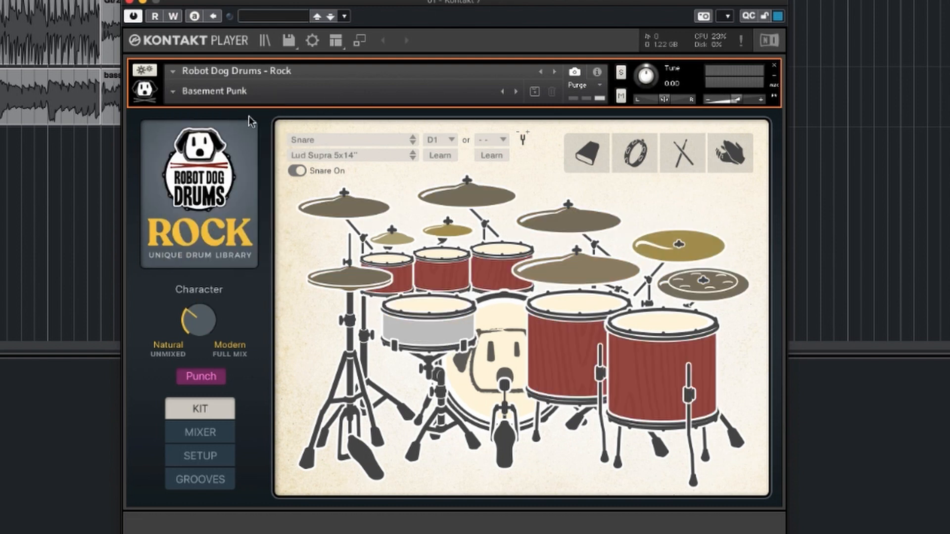
left_click(294, 102)
Return to the Alternative Metal snapshot and audition its Tam Bronze 8x14" snare.
left_click(295, 91)
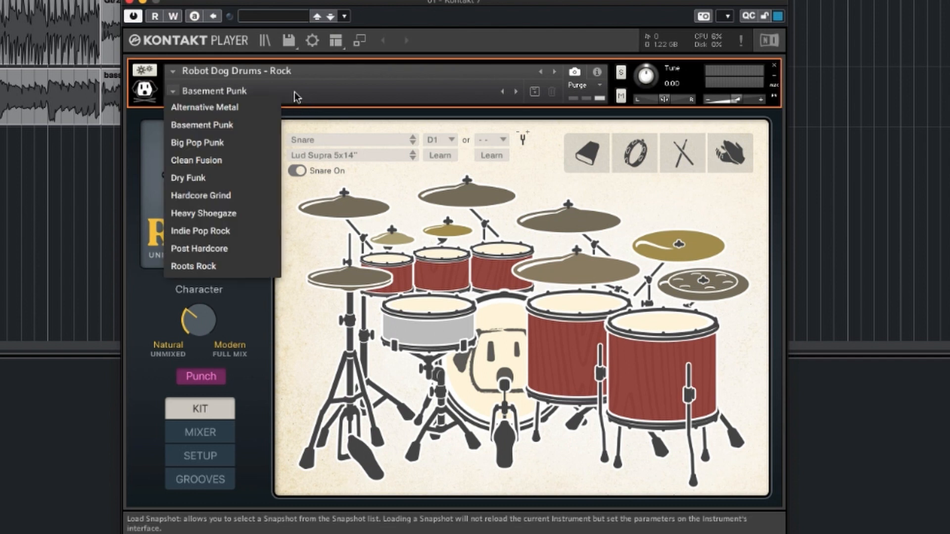
left_click(237, 107)
left_click(423, 304)
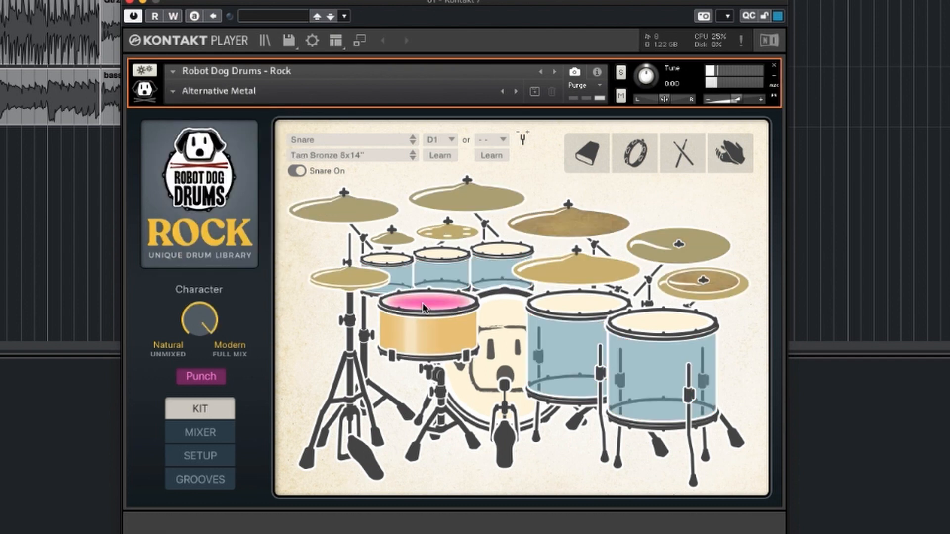
Examine the list of snare models without changing it, and audition the kick, snare and toms.
left_click(360, 156)
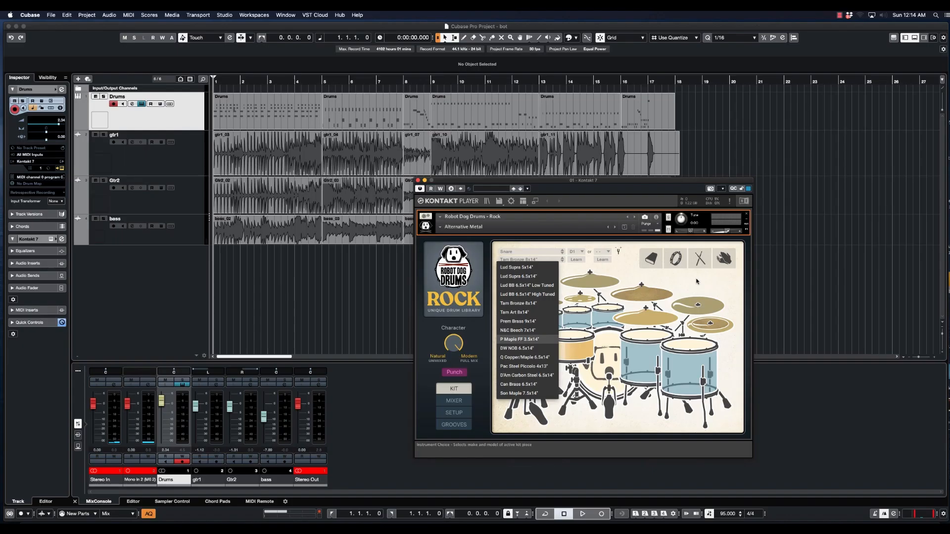
left_click(676, 198)
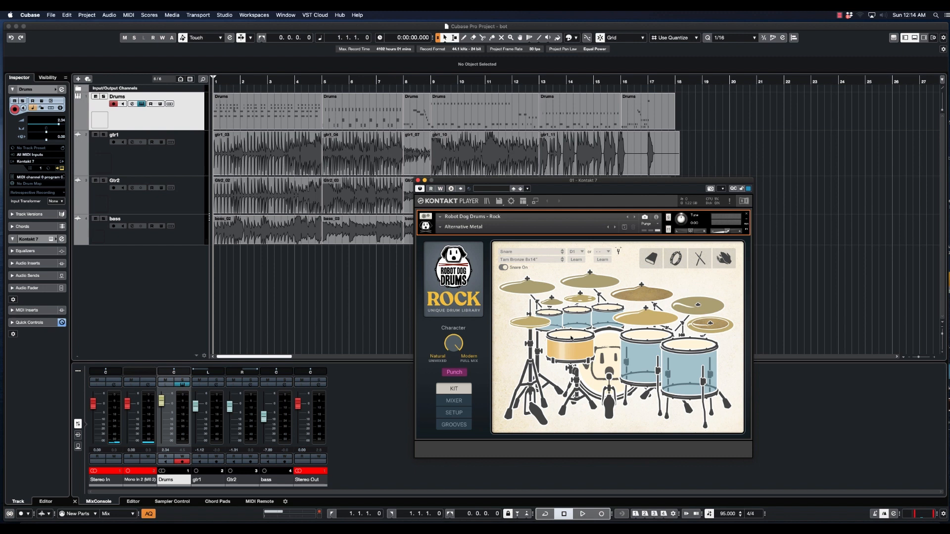
left_click(601, 350)
left_click(571, 336)
left_click(603, 323)
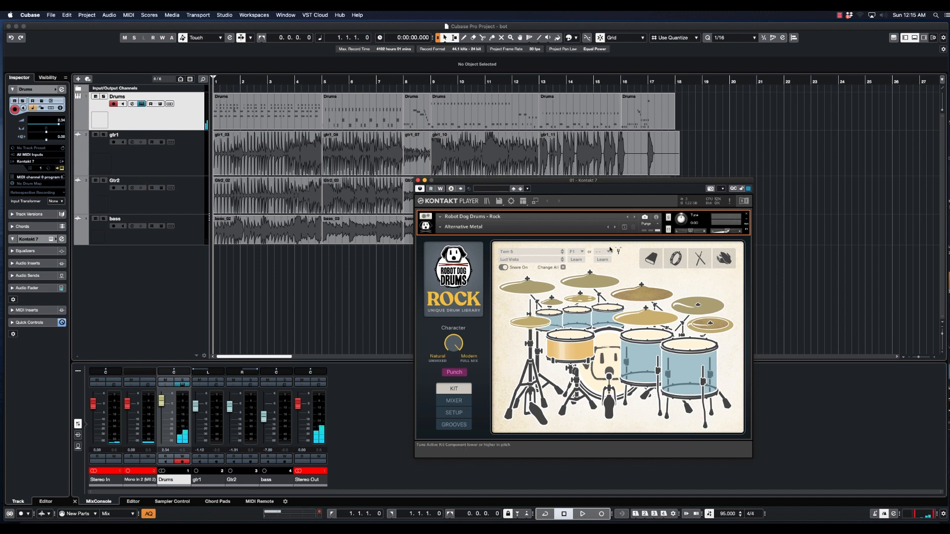
Move the Kontakt window slightly clear of the tracks and play the project with the Alternative Metal kit.
left_click_drag(583, 182, 598, 198)
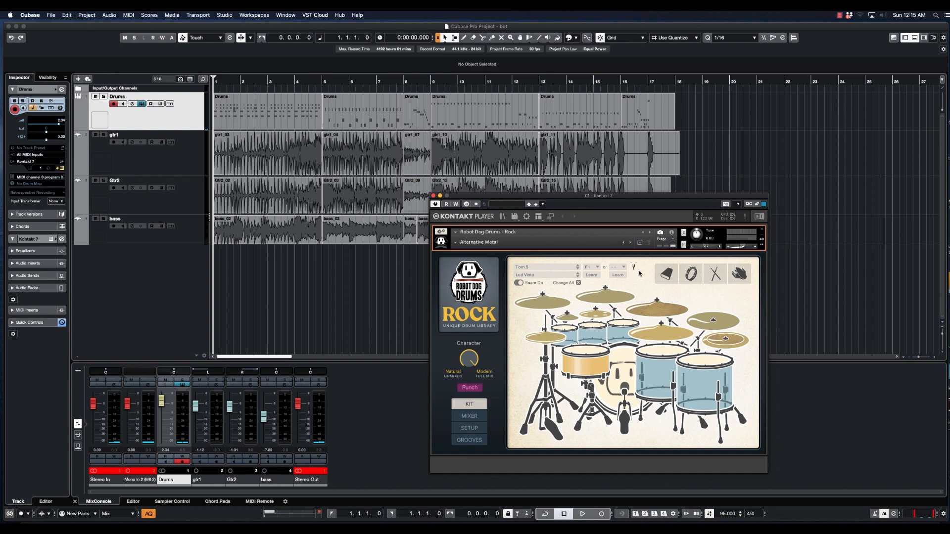
left_click(320, 30)
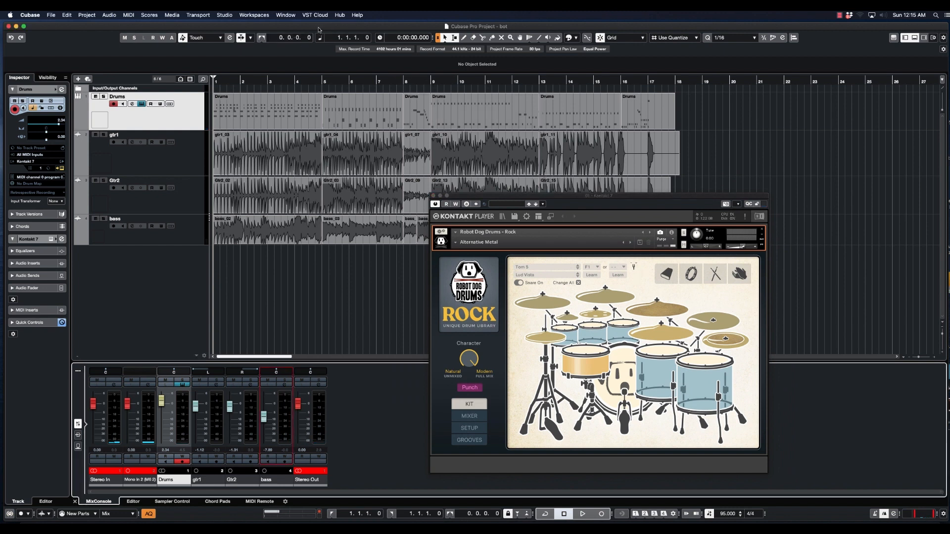
key("space")
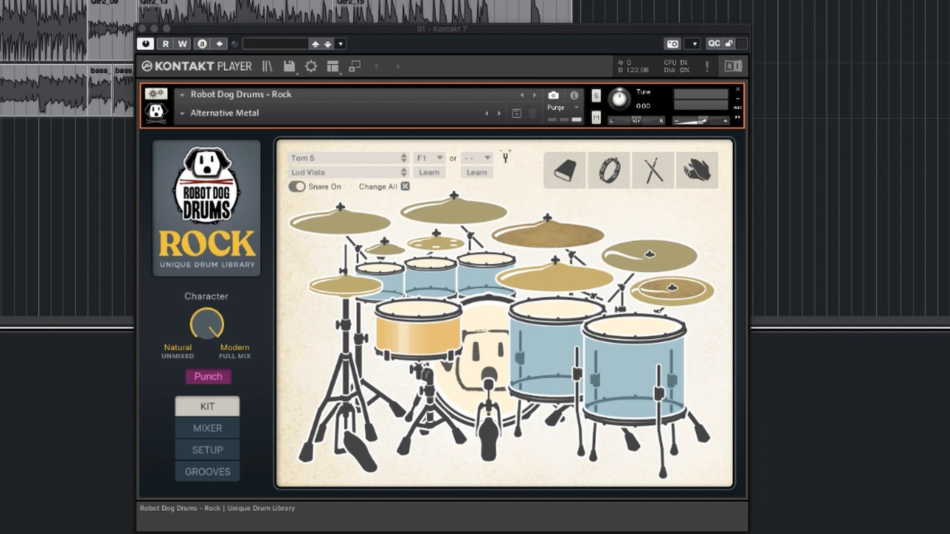
left_click(373, 32)
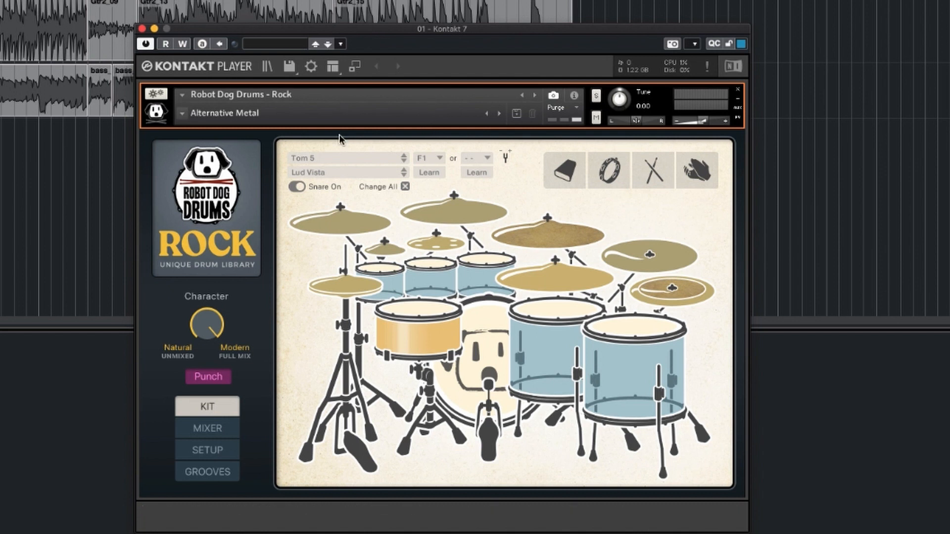
left_click(83, 111)
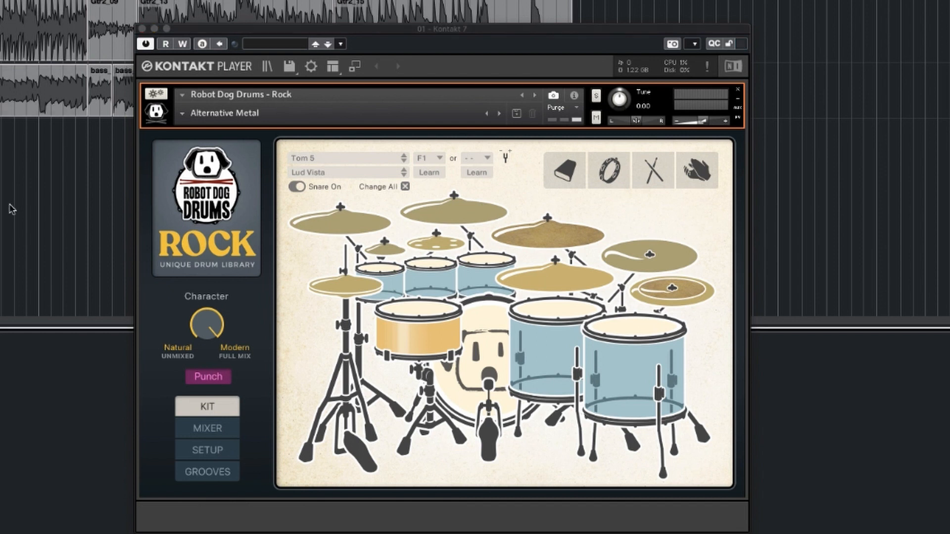
Play through the song's remaining sections with the Alternative Metal kit, keeping the Kontakt window in view, and stop playback.
left_click(386, 31)
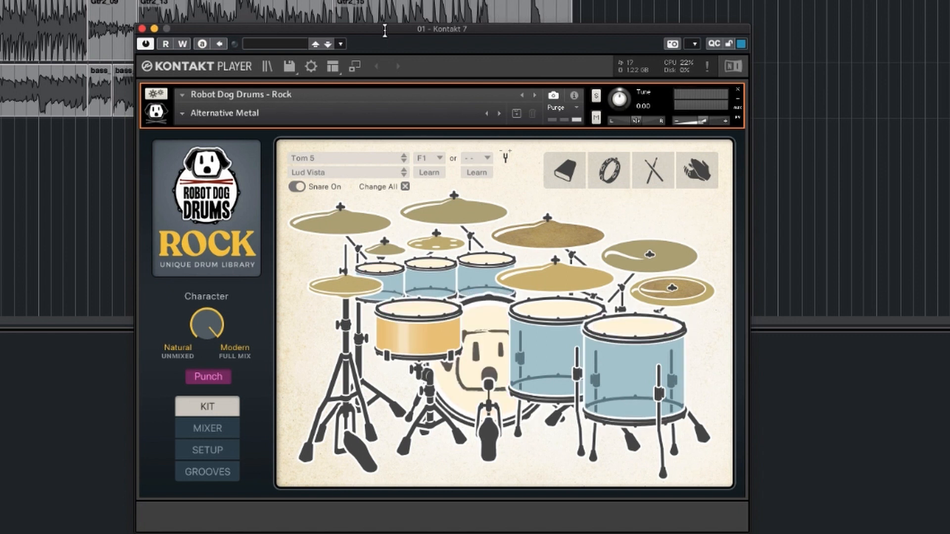
left_click(2, 2)
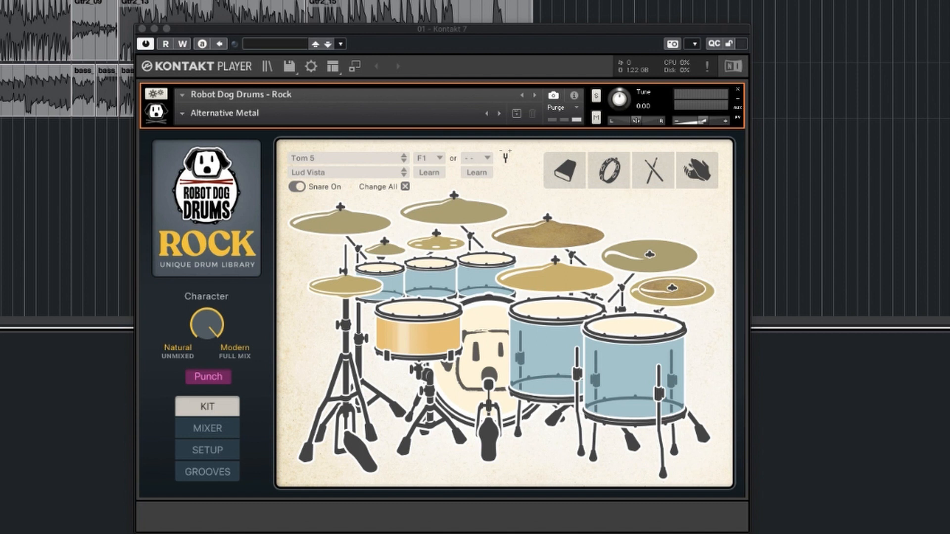
key("space")
key("super+Tab")
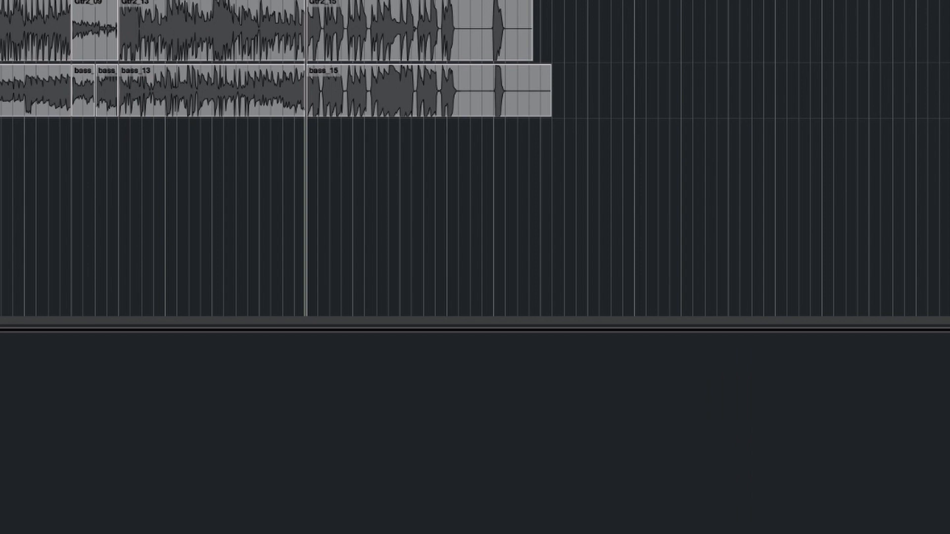
key("super+Tab")
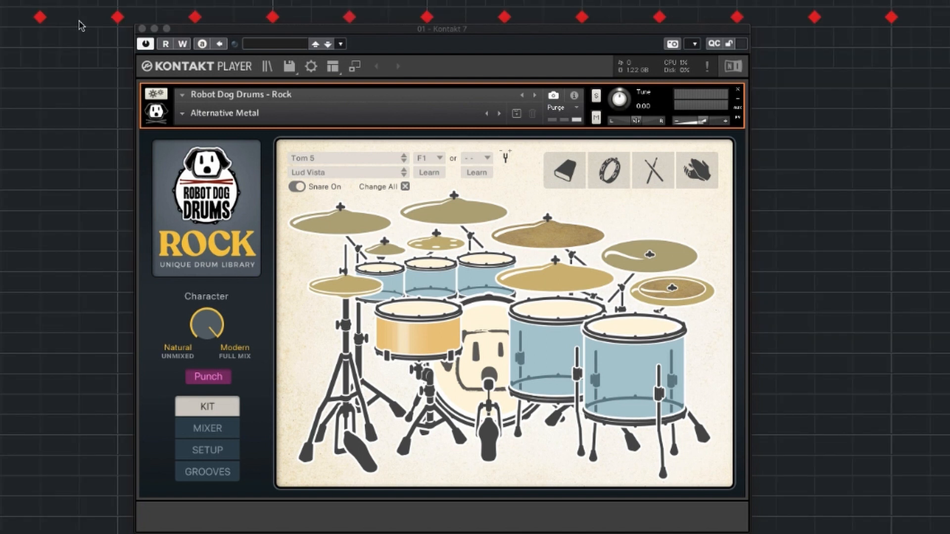
left_click(43, 24)
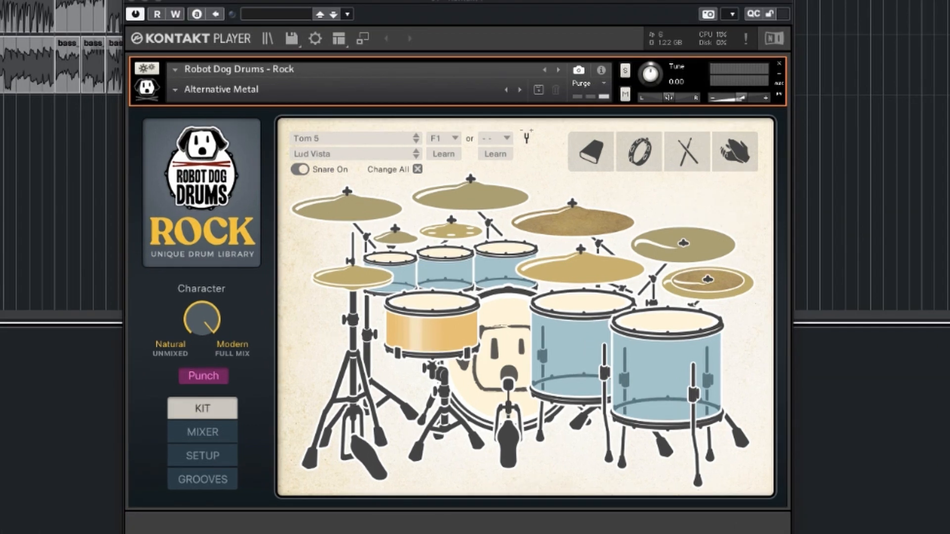
Open the Mixer page and audition Tom 1 repeatedly, followed by Tom 2 and Tom 3.
left_click(202, 433)
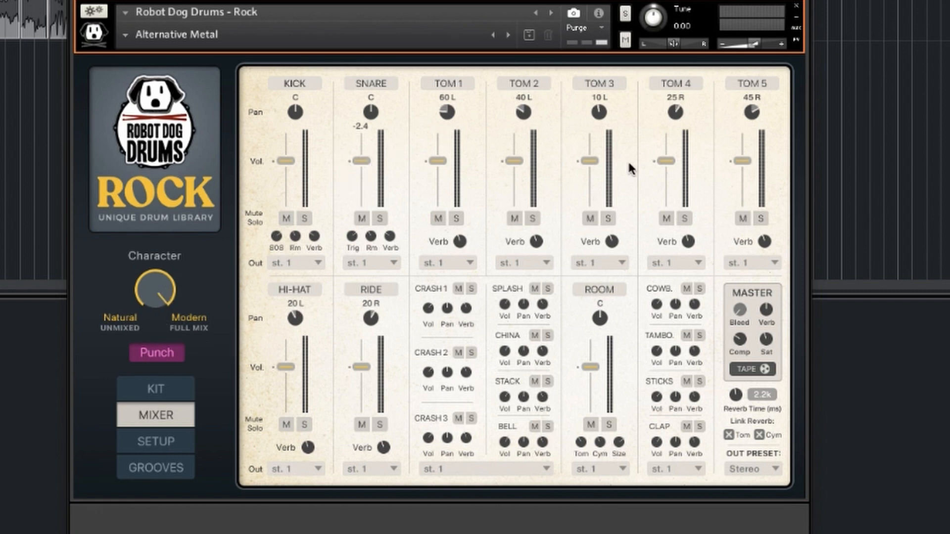
left_click(454, 86)
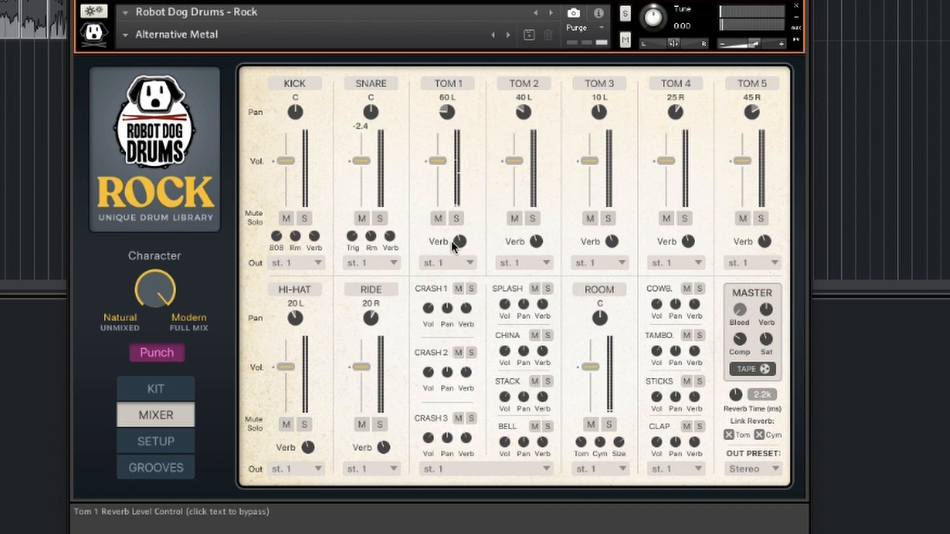
left_click(446, 88)
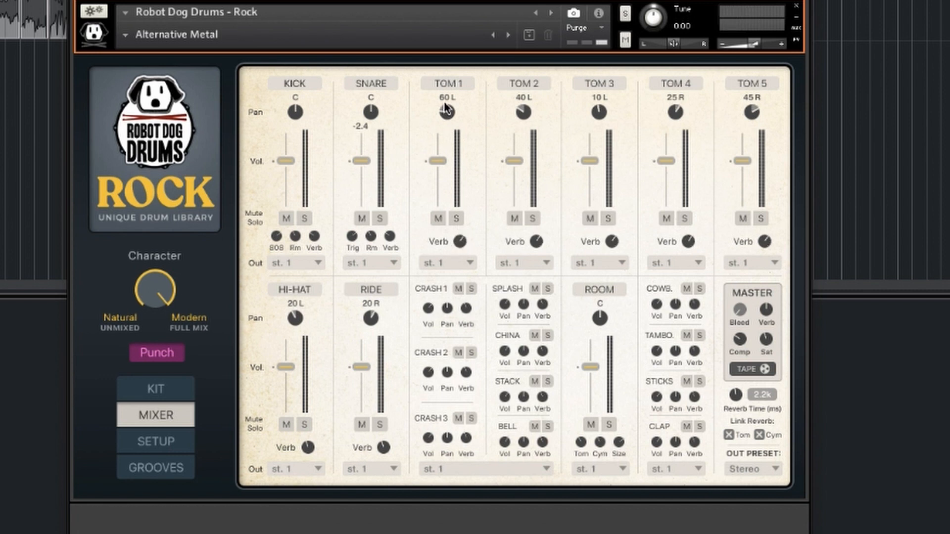
left_click(446, 85)
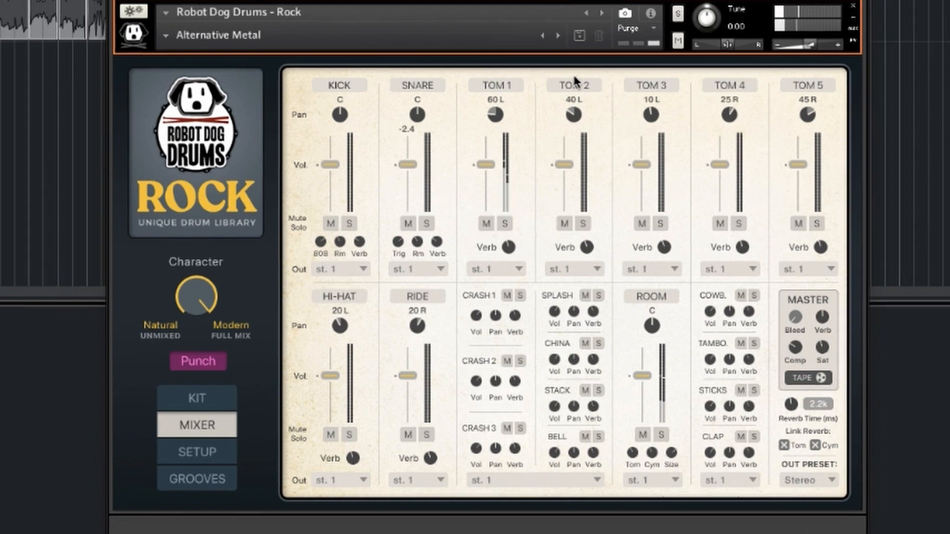
left_click(529, 87)
left_click(642, 83)
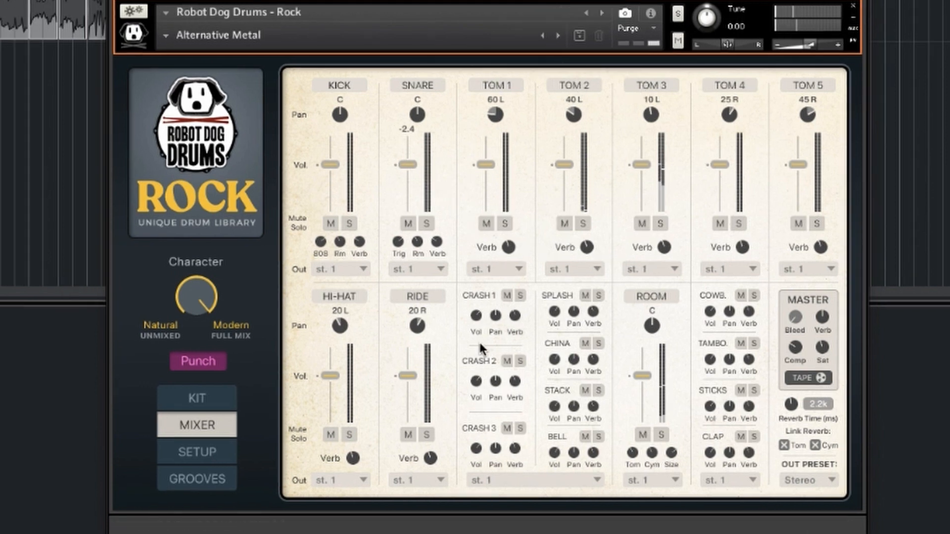
Set Tom 1's volume to -5.6 and pan Tom 1 to 70 L, Tom 2 to C, Tom 3 to 55 R, Tom 4 to 65 R, Tom 5 to 100 R.
left_click_drag(491, 161, 489, 162)
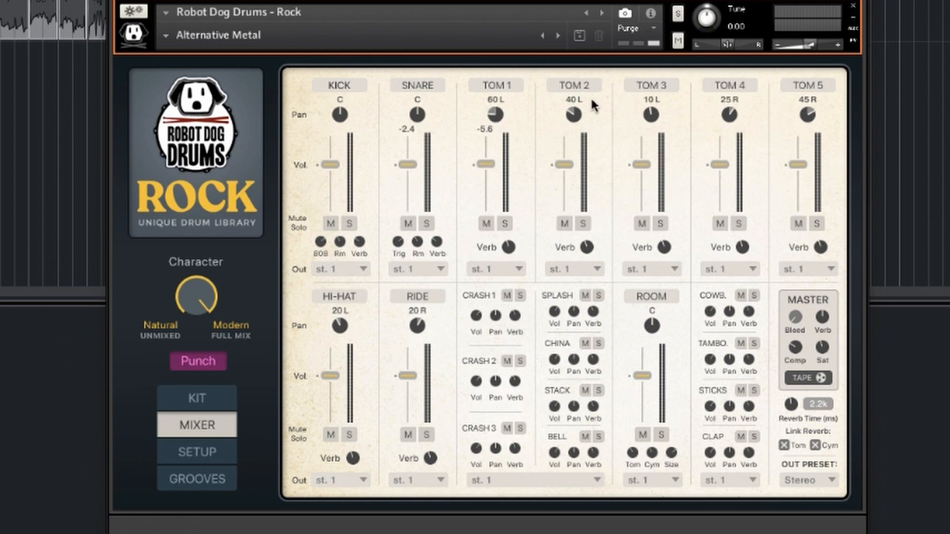
left_click_drag(497, 115, 496, 120)
mouse_move(572, 115)
left_mouse_down()
mouse_move(572, 102)
mouse_move(571, 113)
left_mouse_up()
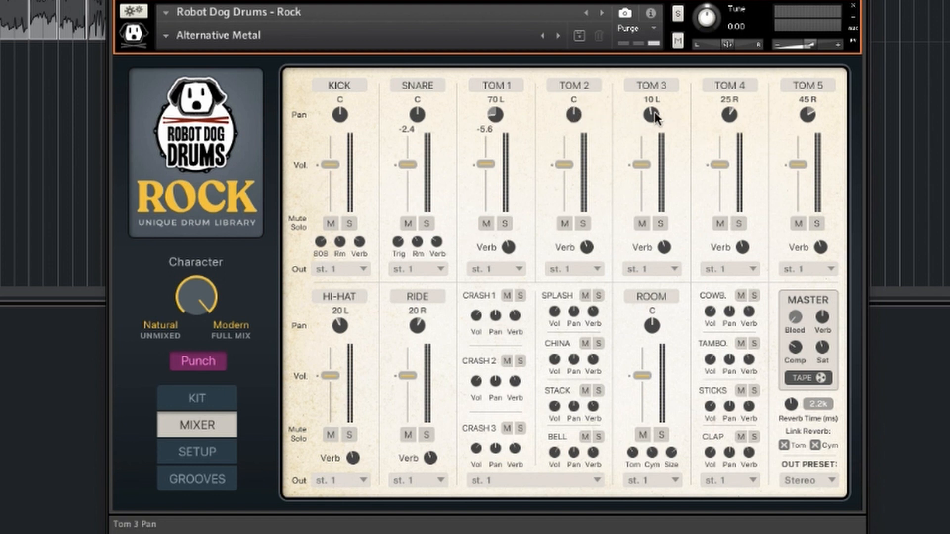
left_click_drag(652, 116, 652, 104)
left_click_drag(732, 116, 730, 112)
left_click_drag(814, 123, 816, 94)
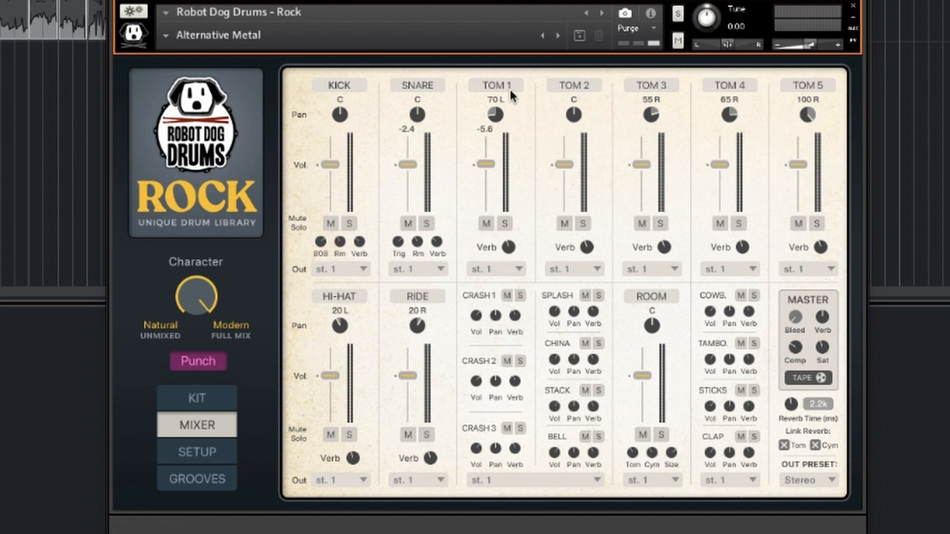
Audition the toms in sequence from the mixer twice to hear their new panning.
left_click(511, 90)
left_click(568, 84)
left_click(658, 85)
left_click(731, 88)
left_click(811, 87)
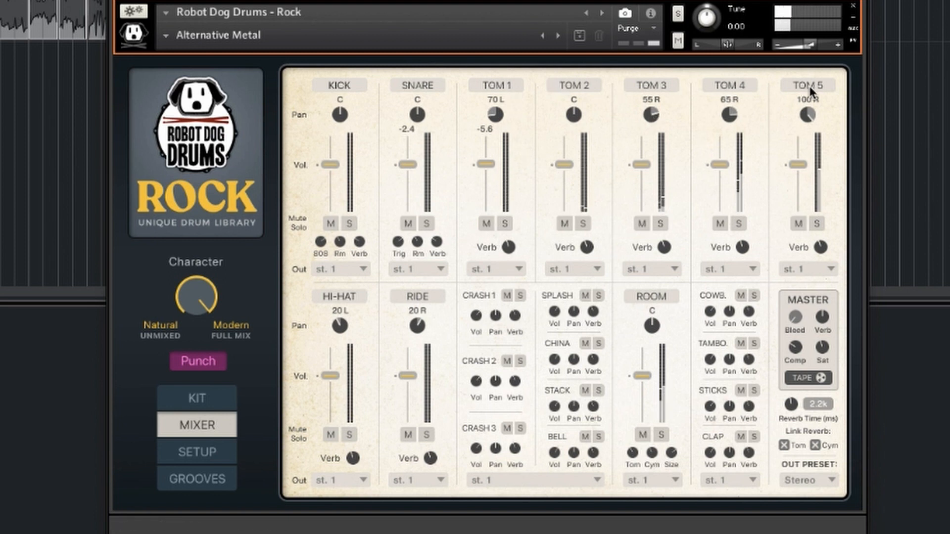
left_click(505, 84)
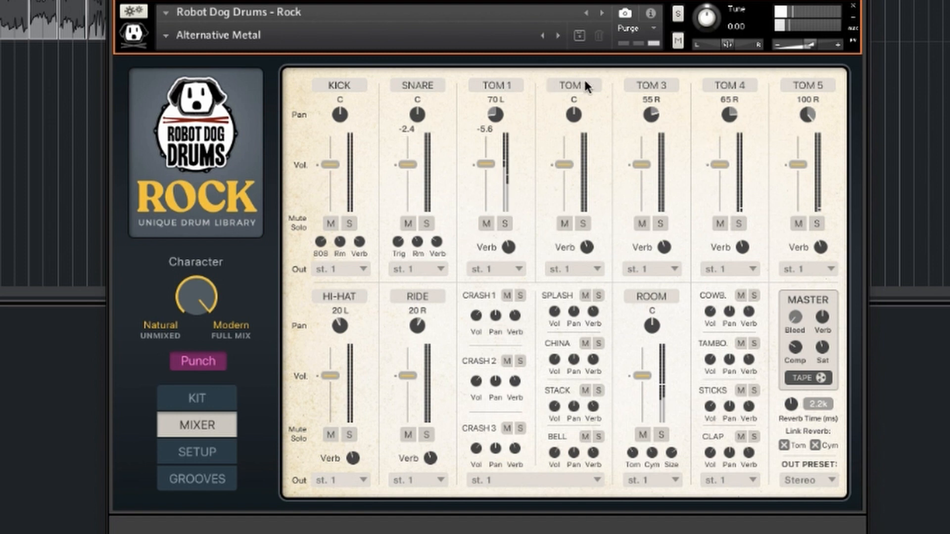
left_click(579, 84)
left_click(663, 85)
left_click(737, 85)
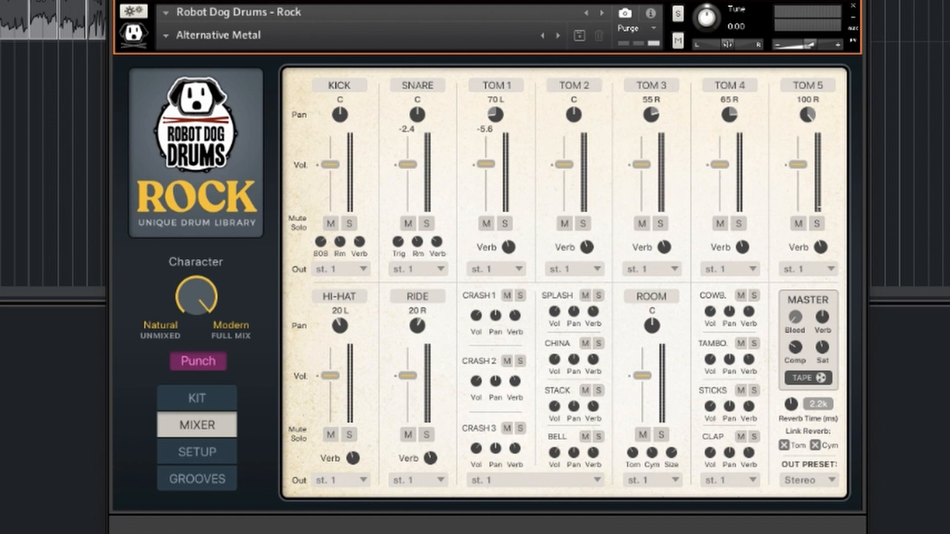
Audition the snare repeatedly from its mixer channel.
left_click(417, 84)
left_click(416, 84)
left_click(410, 88)
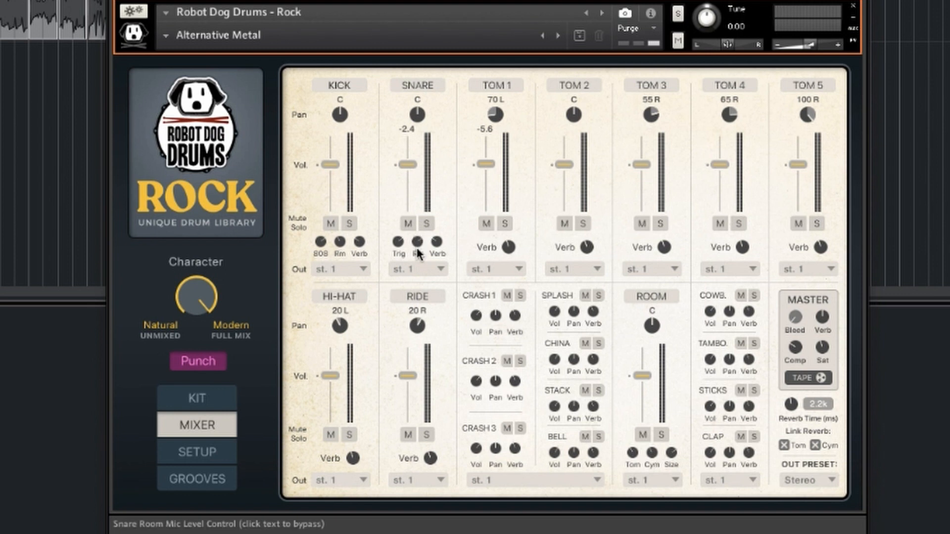
left_click(413, 85)
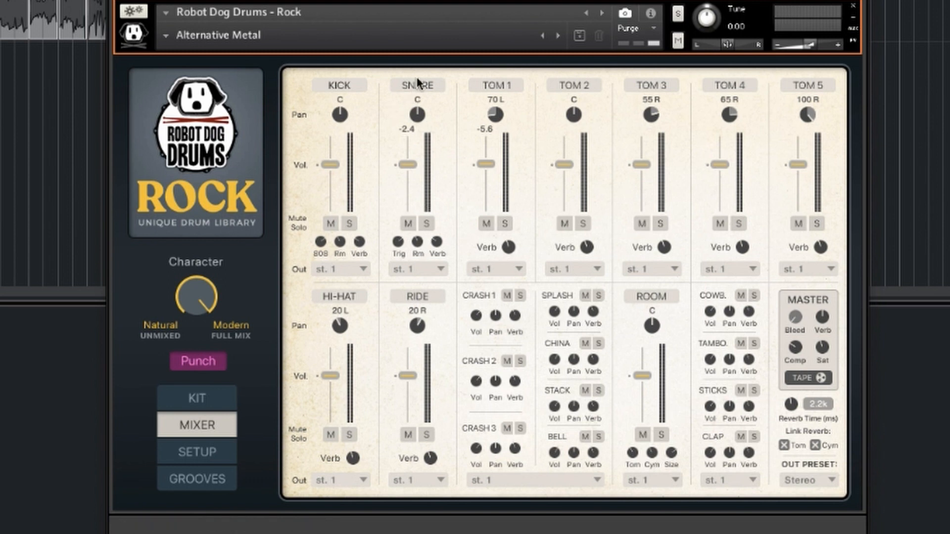
left_click(422, 87)
left_click(423, 88)
left_click(423, 88)
left_click(423, 88)
left_click(423, 88)
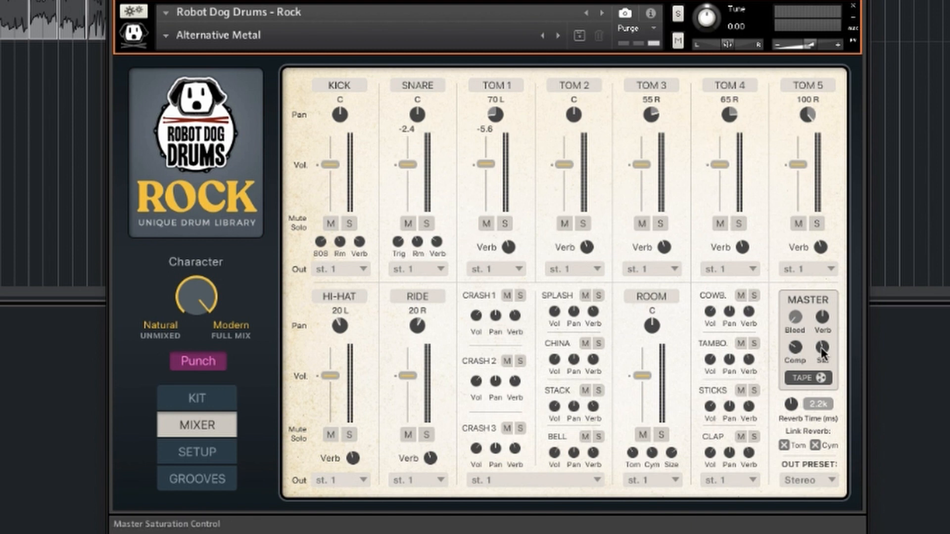
Compare the groove with the master Bleed raised fully and returned to zero, and with the Tape effect toggled.
left_click_drag(793, 317, 793, 302)
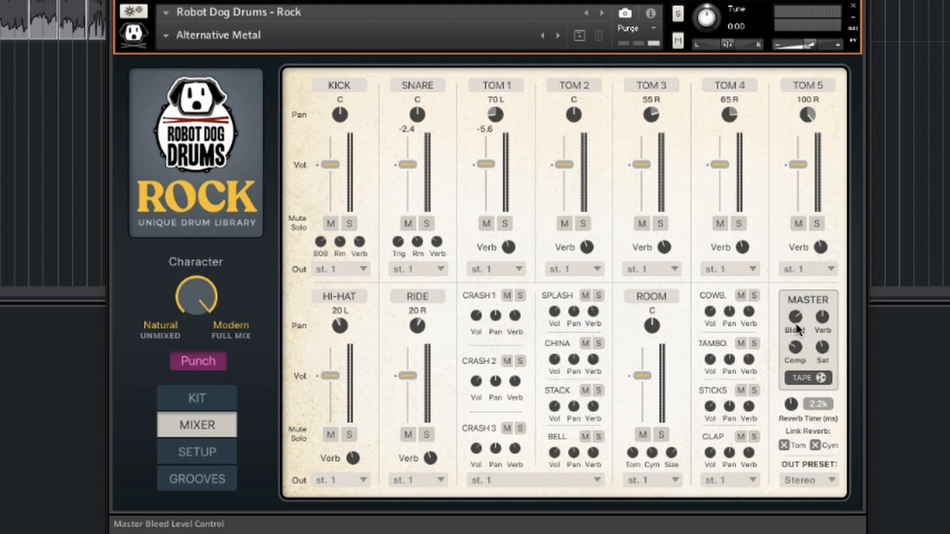
left_click_drag(797, 328, 799, 361)
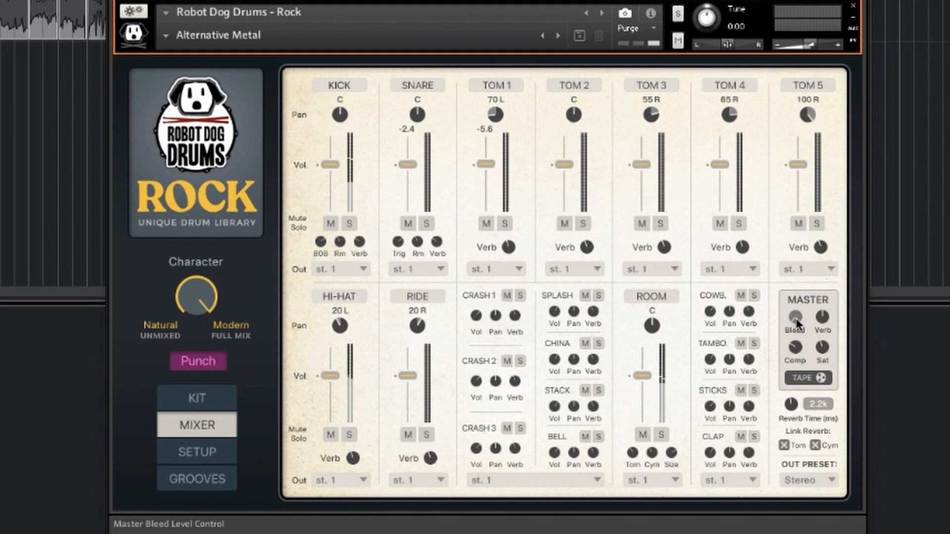
left_click_drag(797, 323, 796, 278)
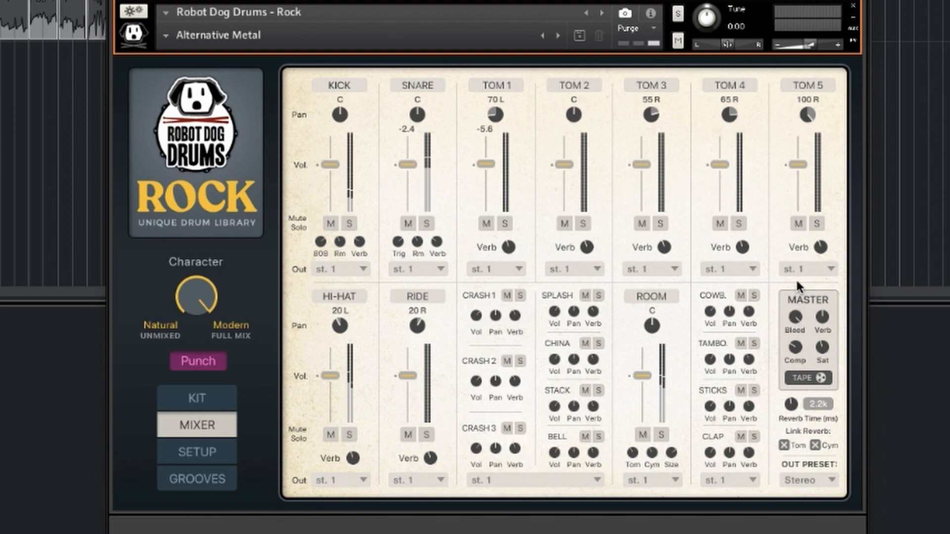
left_click_drag(794, 314, 801, 400)
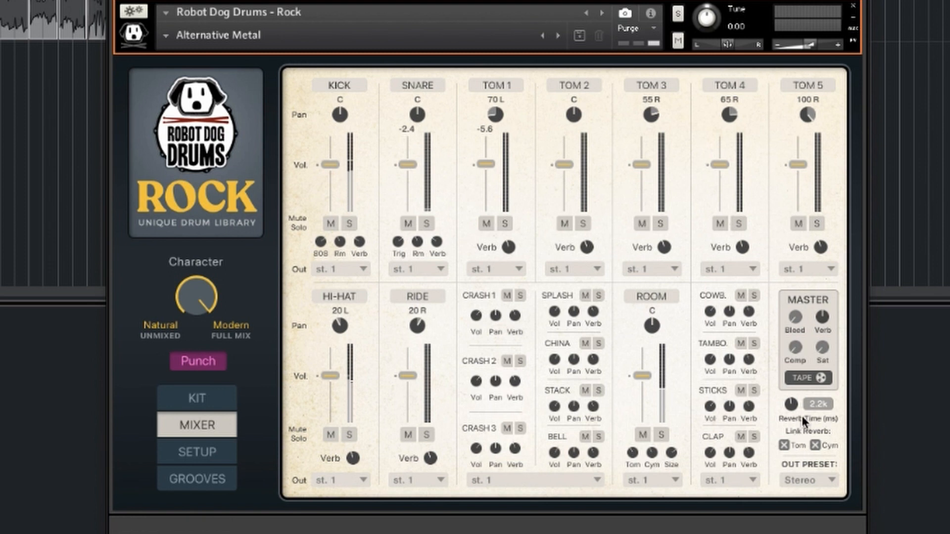
left_click(817, 378)
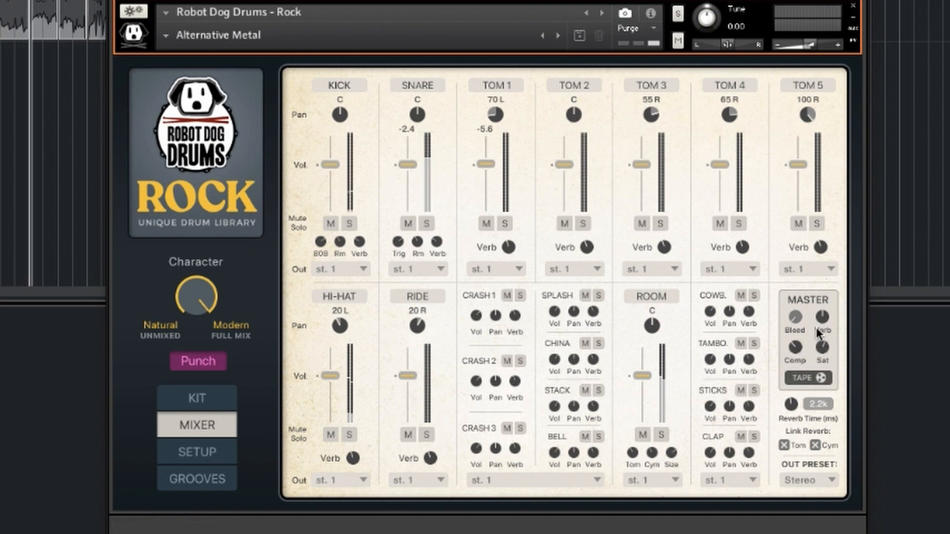
left_click(801, 376)
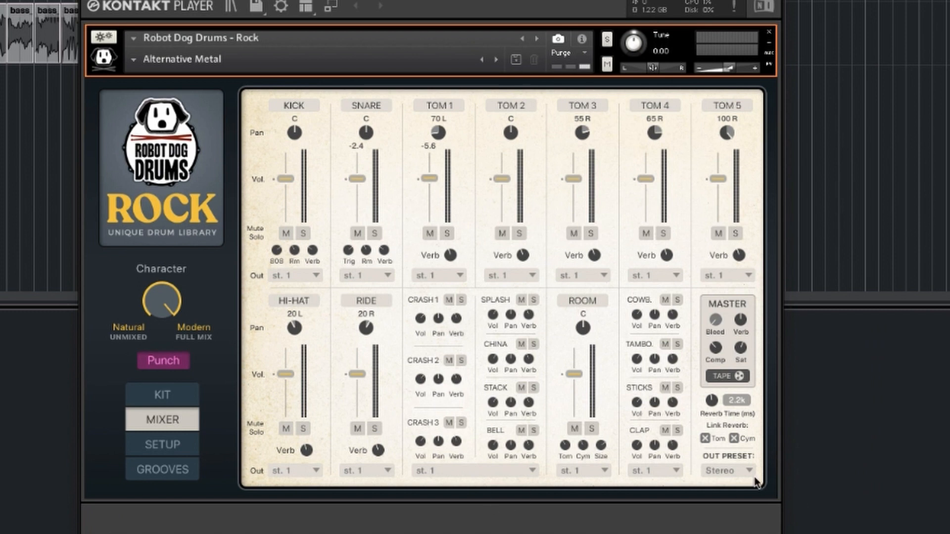
Set the mixer's output preset to Multi Min. and look at the kick channel's output options.
left_click(740, 470)
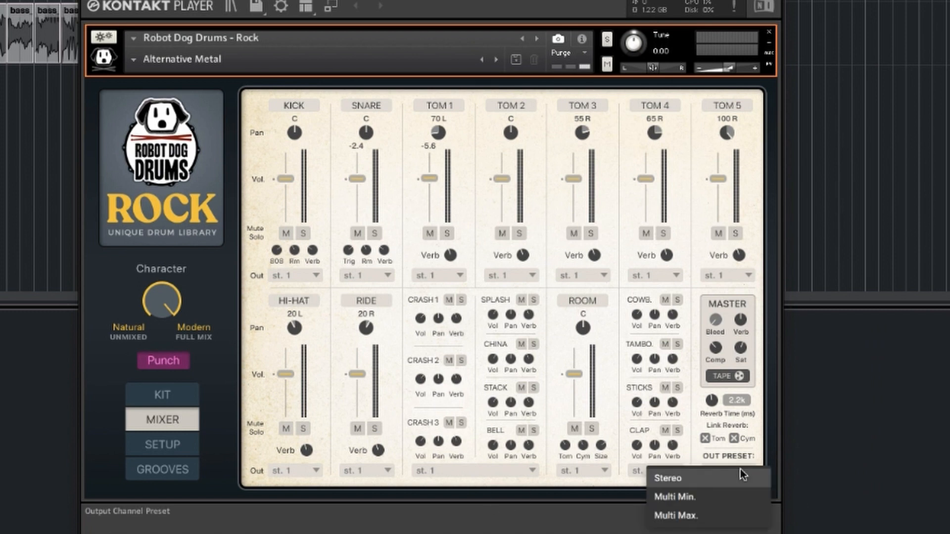
left_click(708, 502)
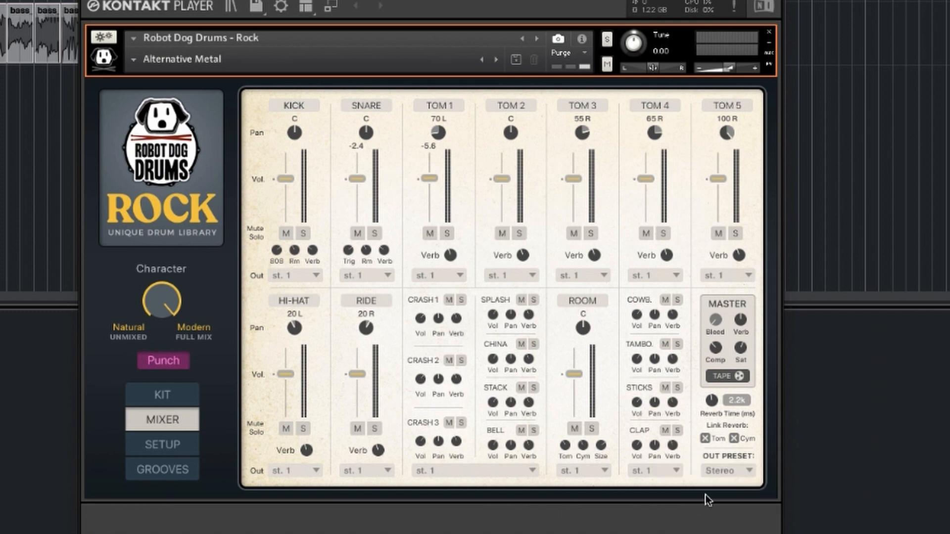
left_click(740, 469)
left_click(726, 497)
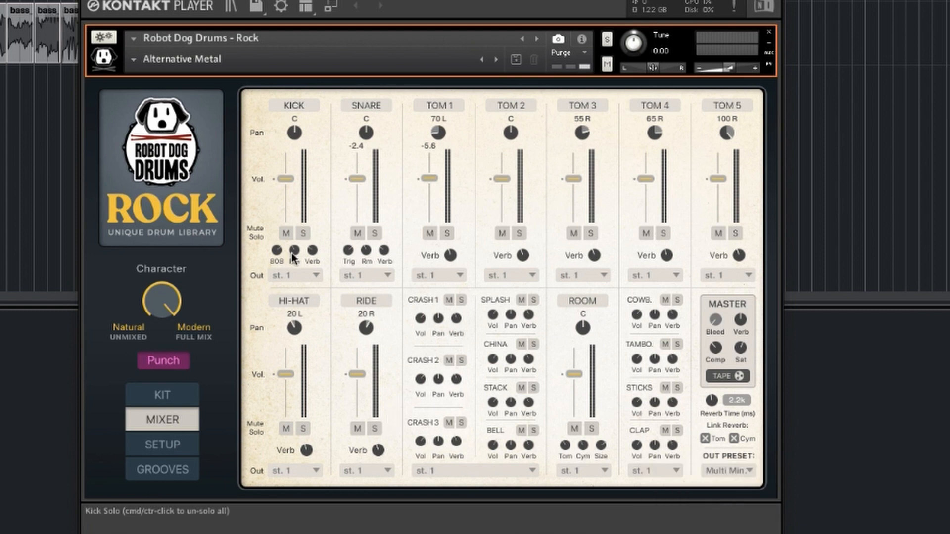
left_click(308, 278)
left_click(307, 280)
Try the Multi Max. output preset, look at the kick channel's output options, and return the preset to Stereo.
left_click(743, 471)
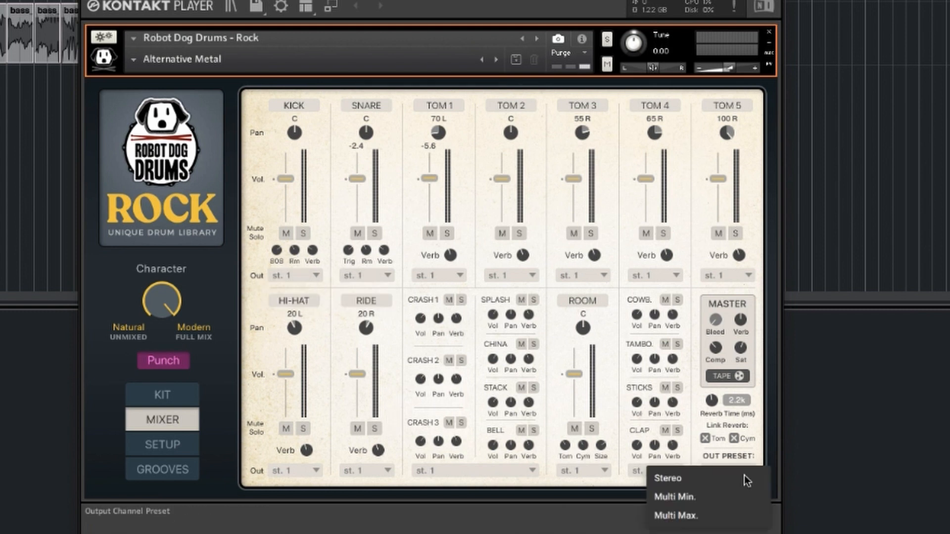
left_click(713, 515)
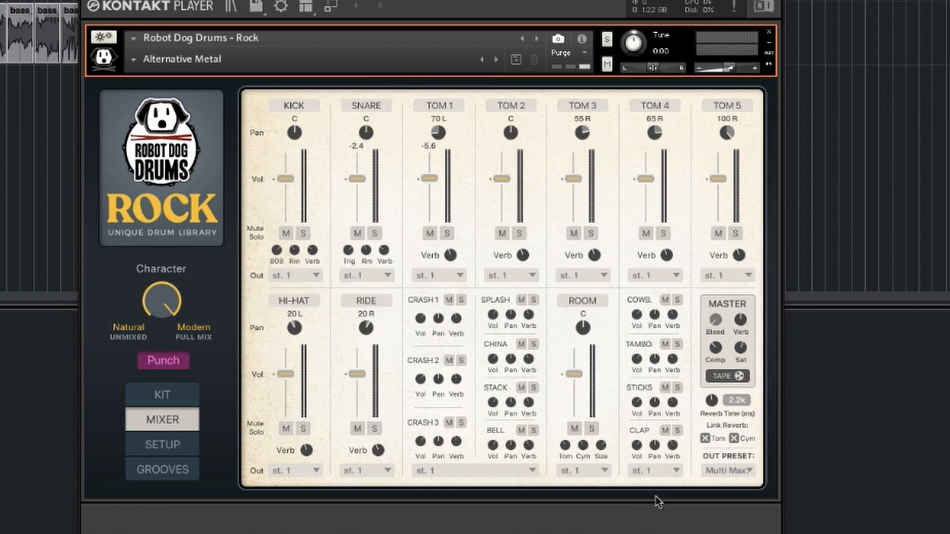
left_click(306, 276)
left_click(305, 278)
left_click(743, 472)
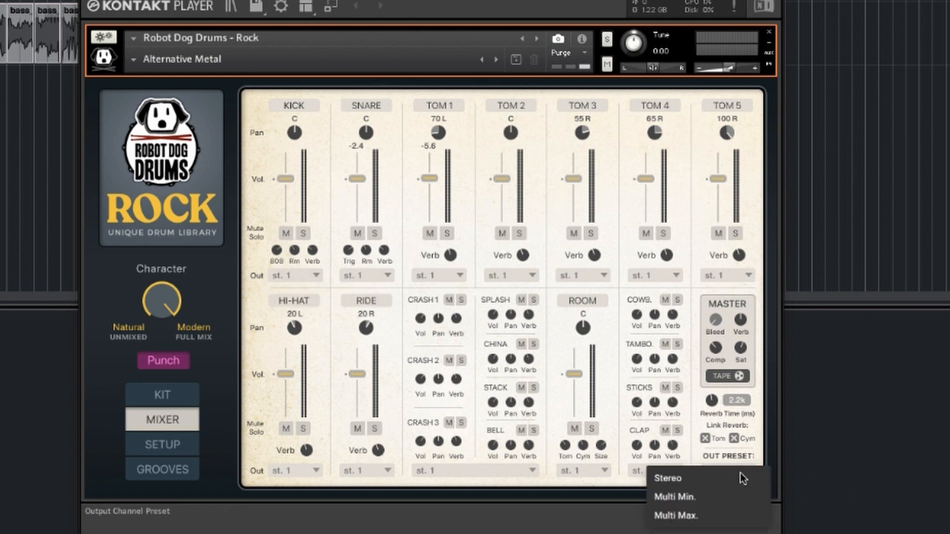
left_click(717, 478)
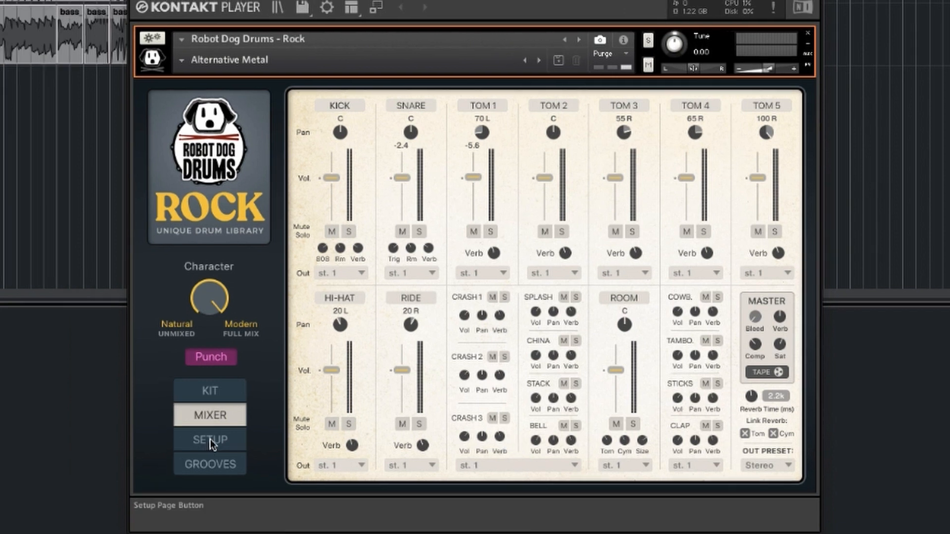
Open the Setup page and switch E-Kit Positional Sensing on and back off.
left_click(209, 439)
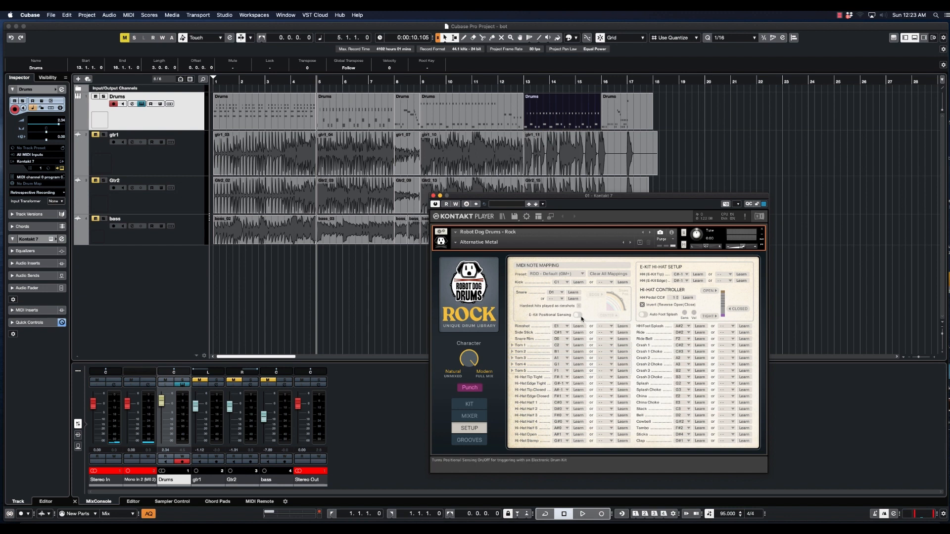
left_click(579, 316)
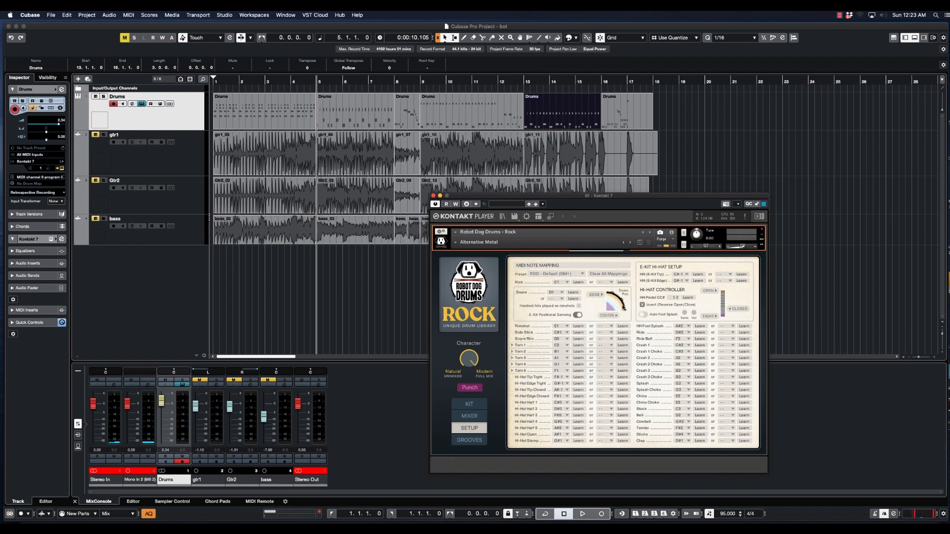
left_click(578, 315)
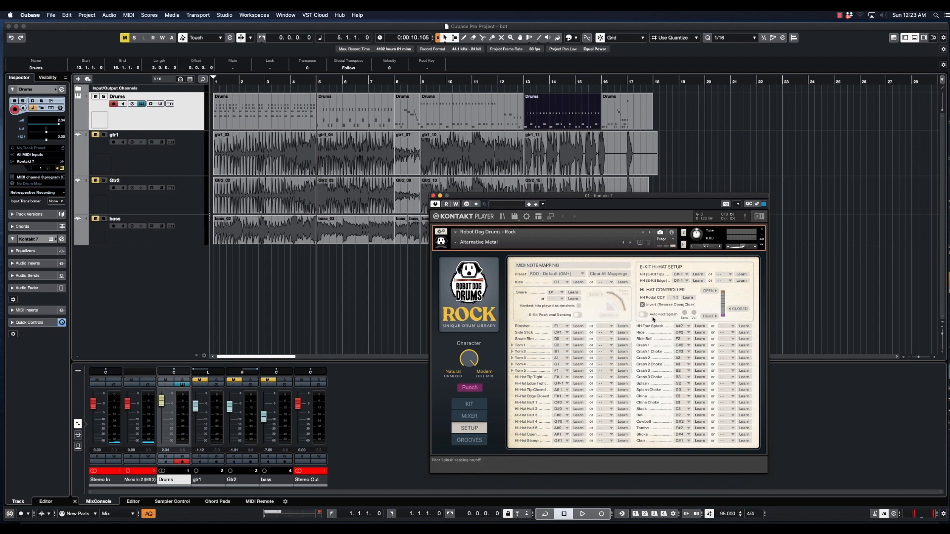
Switch Auto Foot Splash on and back off in the hi-hat controller settings.
left_click(644, 315)
left_click(643, 315)
Open the Grooves page and audition the 1/8th Note Groove with snare ghost notes included.
left_click(470, 441)
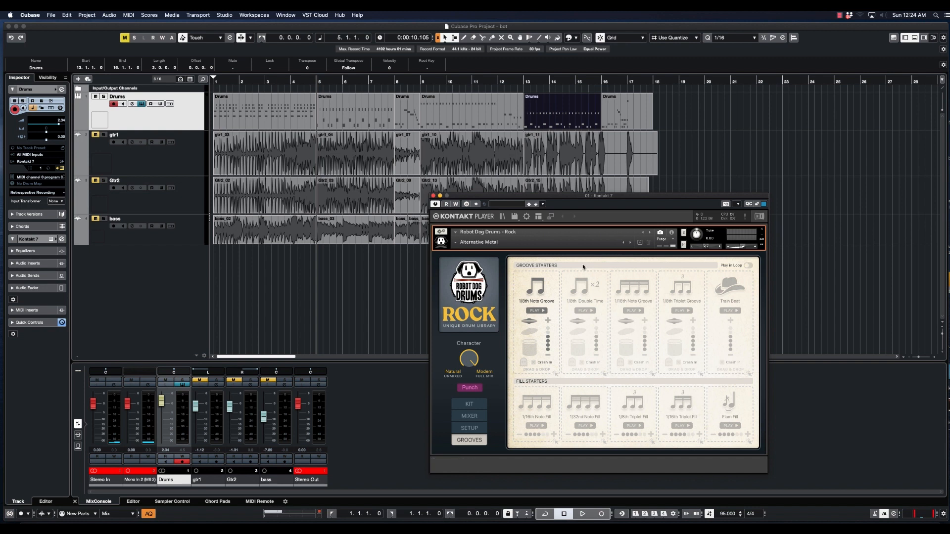
left_click(538, 311)
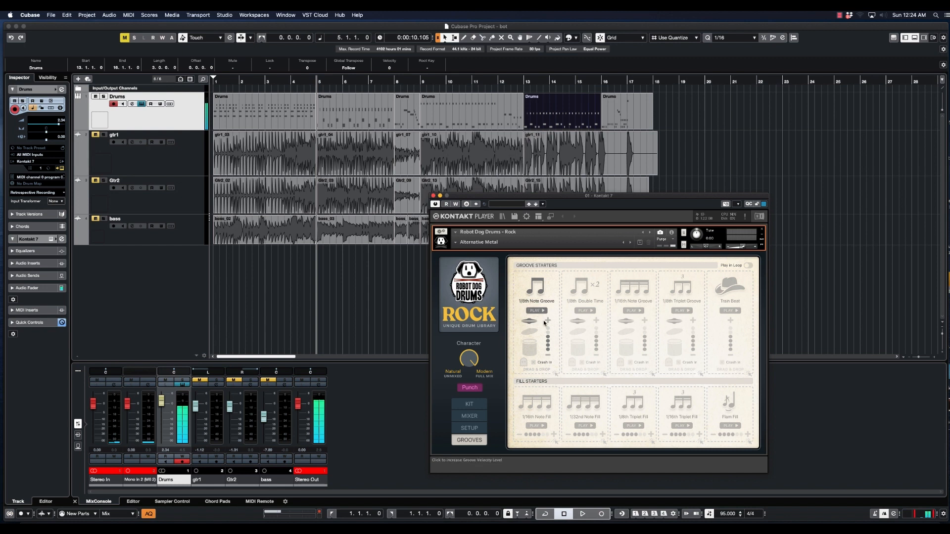
left_click(524, 364)
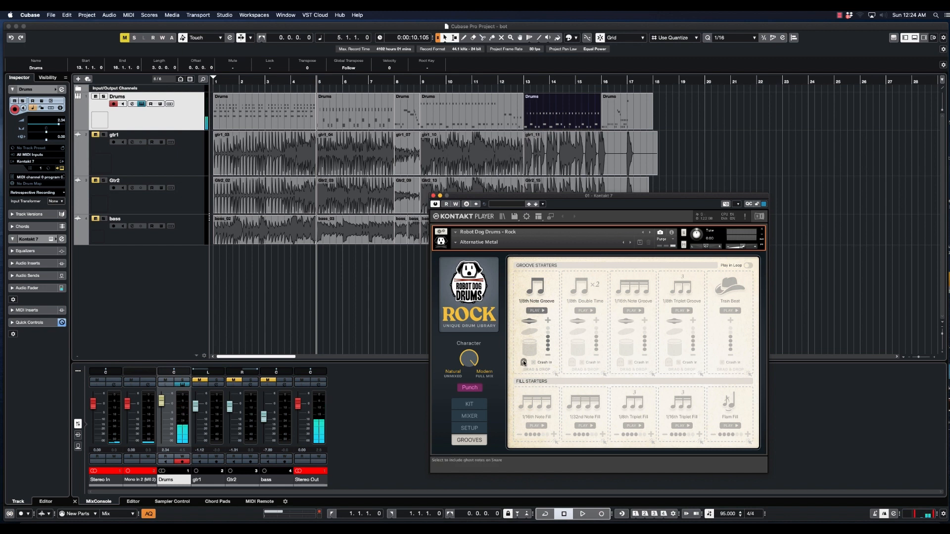
left_click(536, 311)
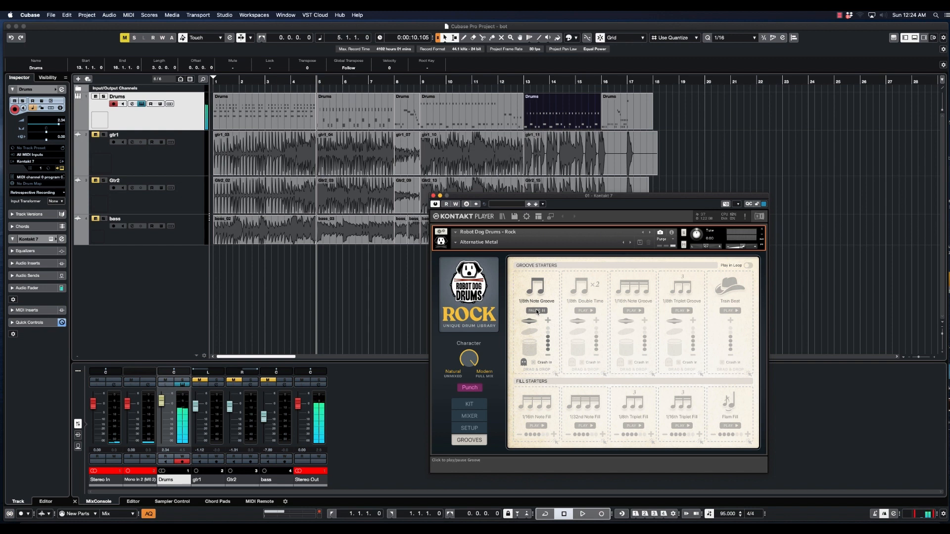
left_click(537, 311)
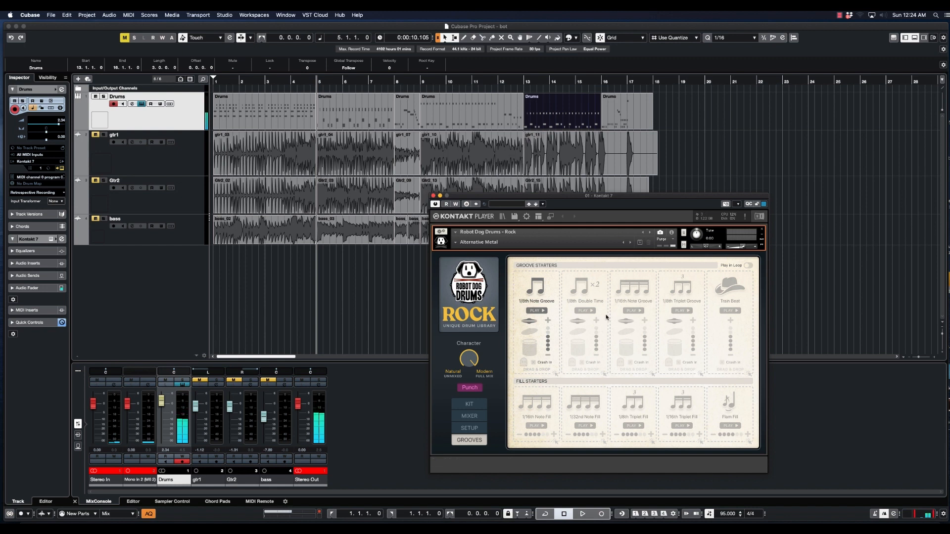
Place the 1/8th Note Groove on the Drums track at bar 18 and play it back.
left_click_drag(531, 299, 663, 119)
key("space")
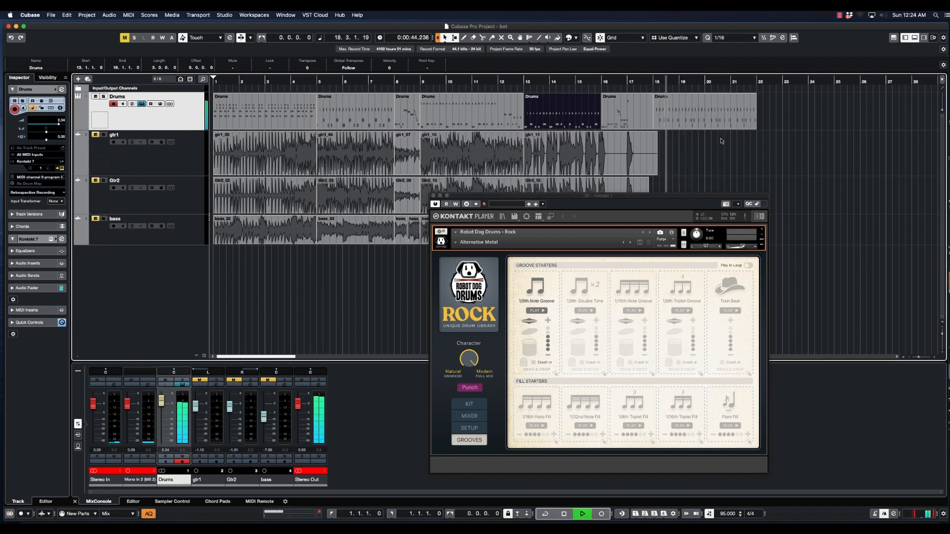
key("space")
Open the new groove clip in the Drum Editor and select the snare ghost notes around 18.3 to show their velocities.
left_click(694, 120)
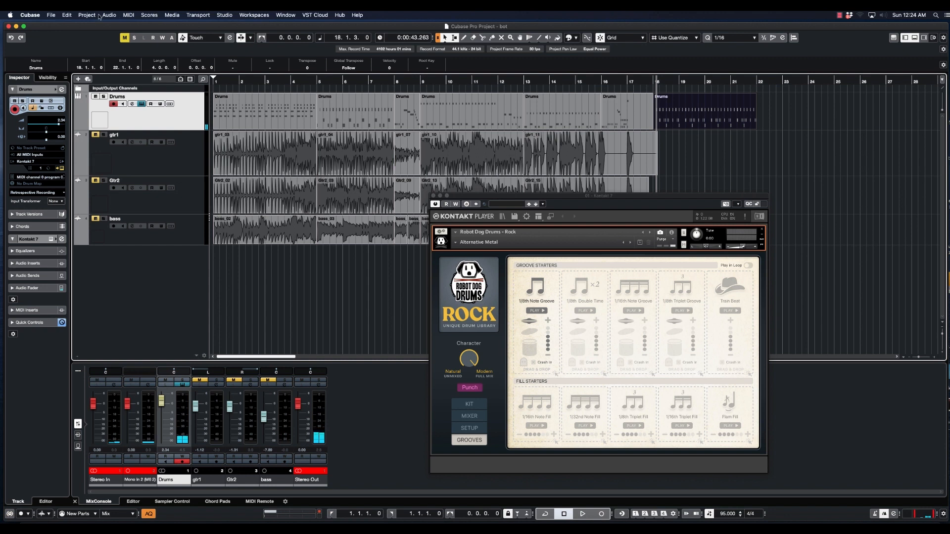
left_click(127, 15)
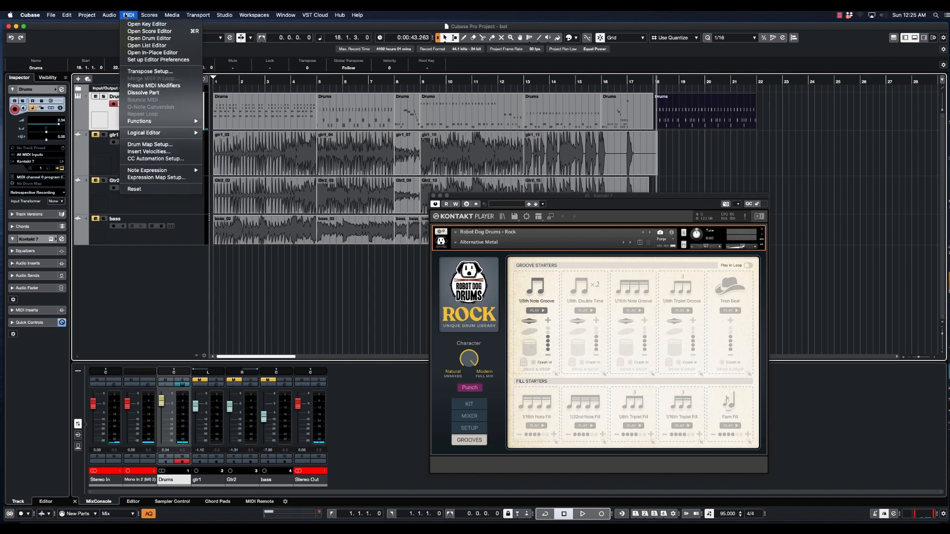
left_click(172, 40)
key("space")
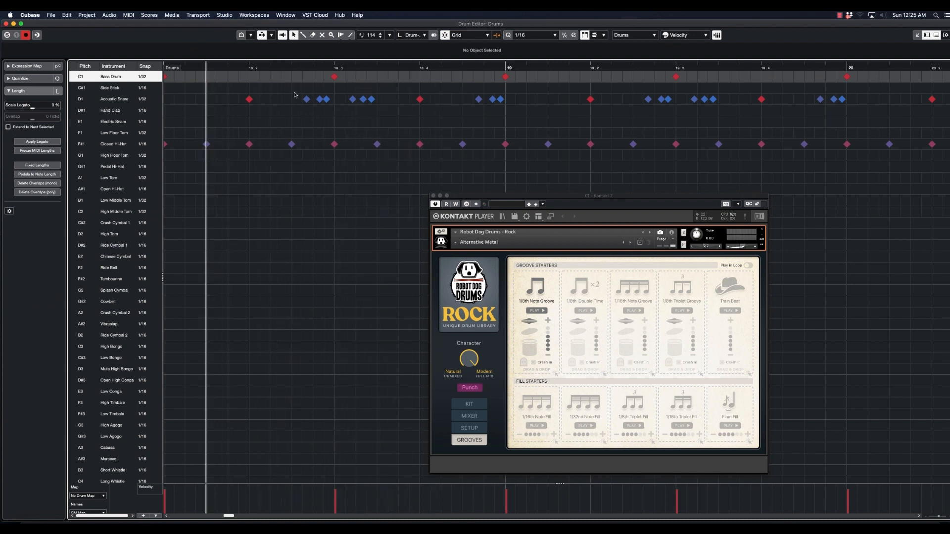
left_click_drag(295, 94, 386, 119)
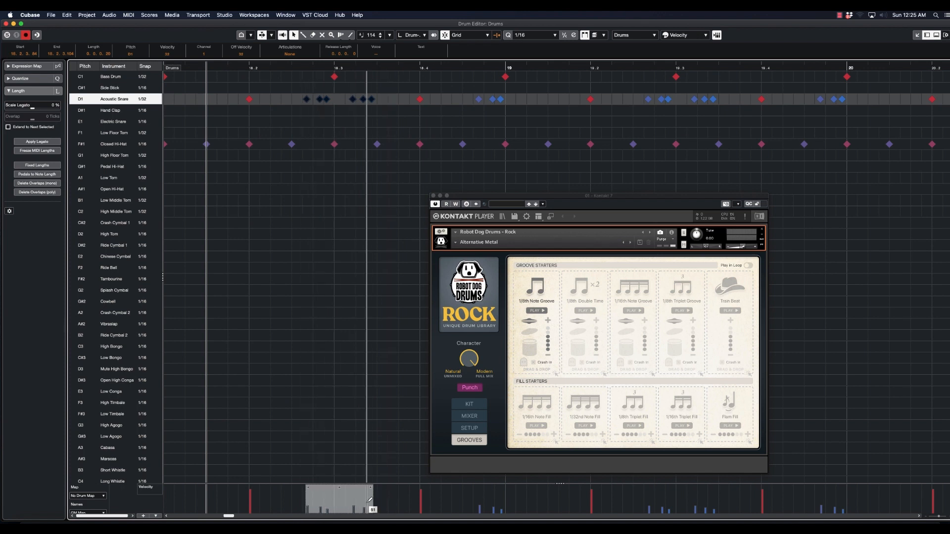
key("space")
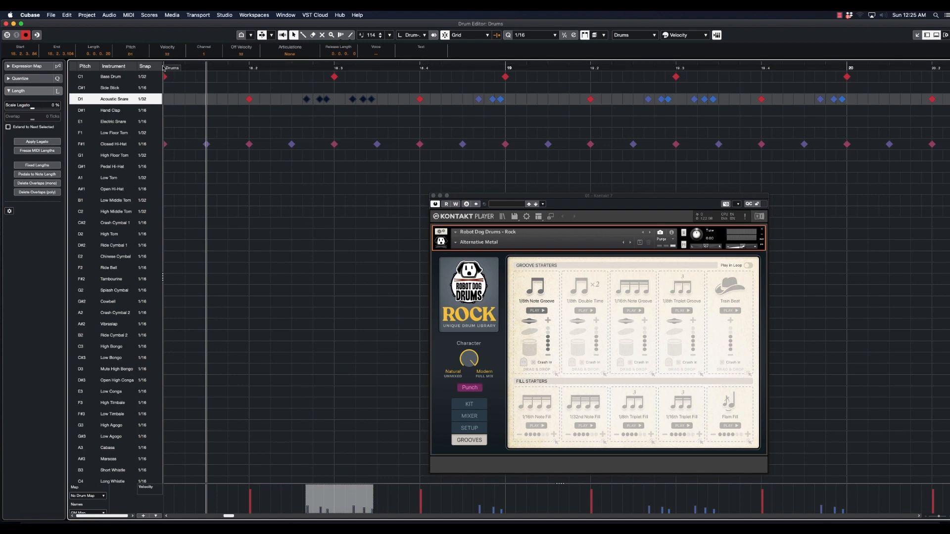
Add a bass drum note one sixteenth after the start of bar 18 and play the groove from the bar's start.
left_click(185, 77)
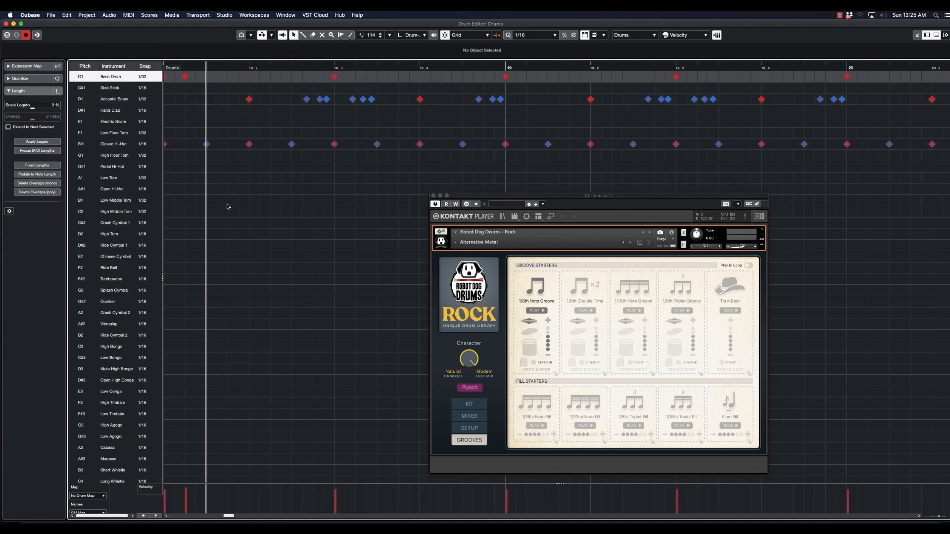
key("space")
key("space")
left_click(165, 68)
key("space")
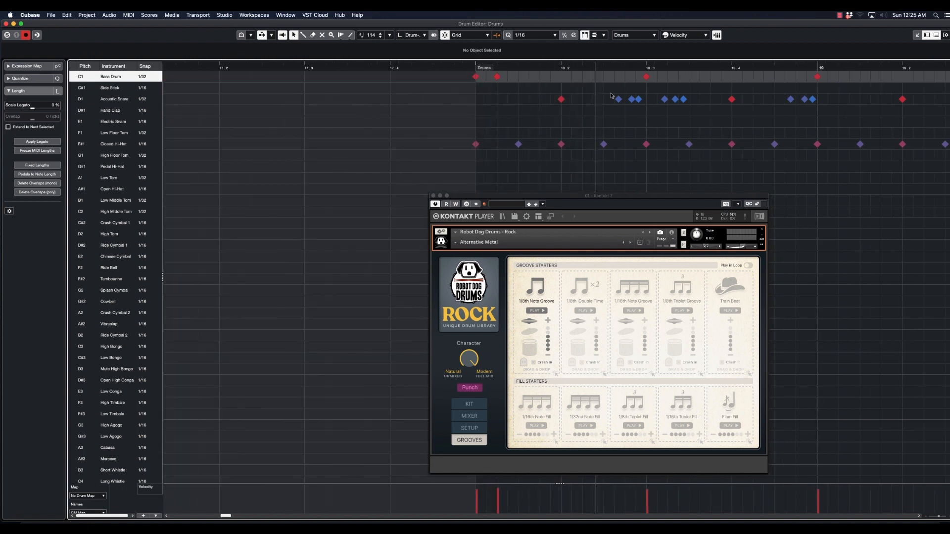
key("space")
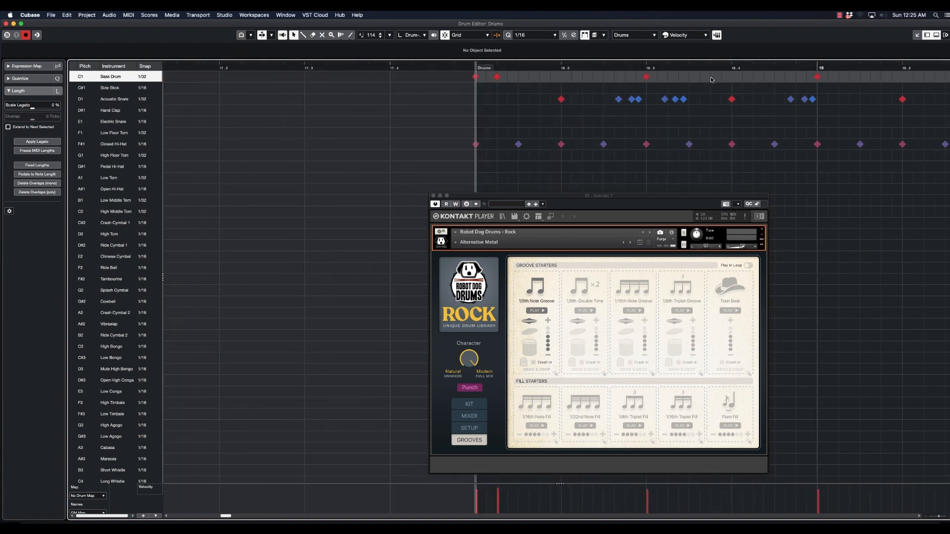
Add a bass drum note at 18.3.2, undo the extra bass drum notes placed after it, and play the groove.
left_click(668, 78)
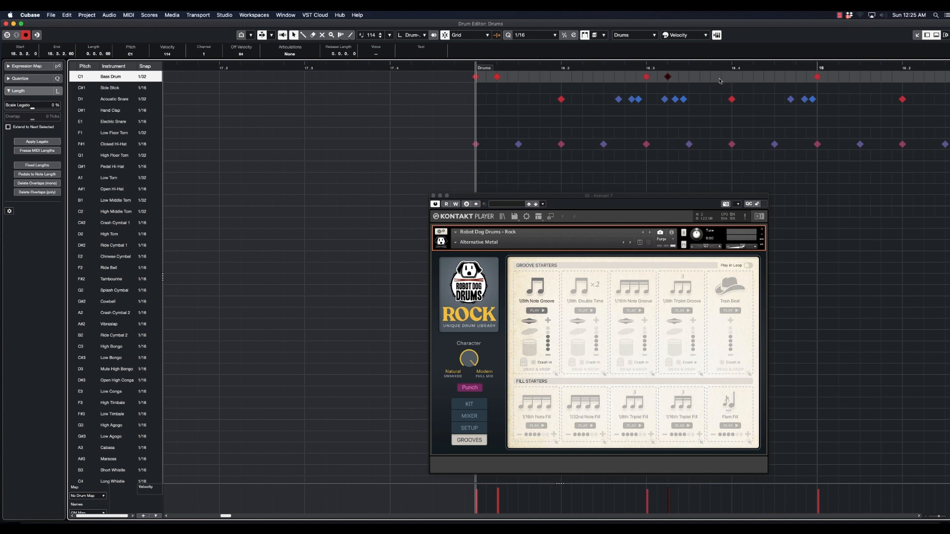
left_click(721, 77)
left_click(743, 77)
key("ctrl+z")
key("ctrl+z")
key("space")
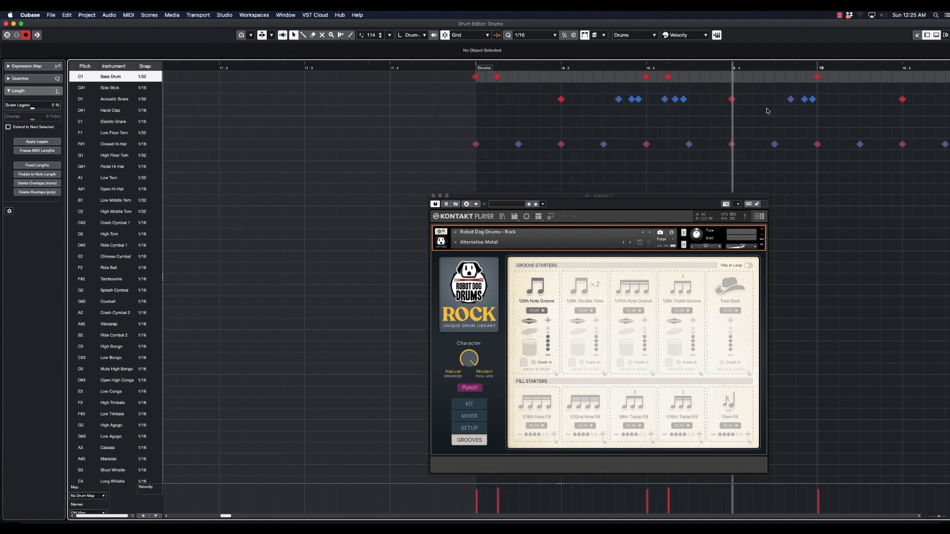
key("space")
Add an acoustic snare note at 18.4.2, play the groove, and add another snare note just after it.
left_click(754, 99)
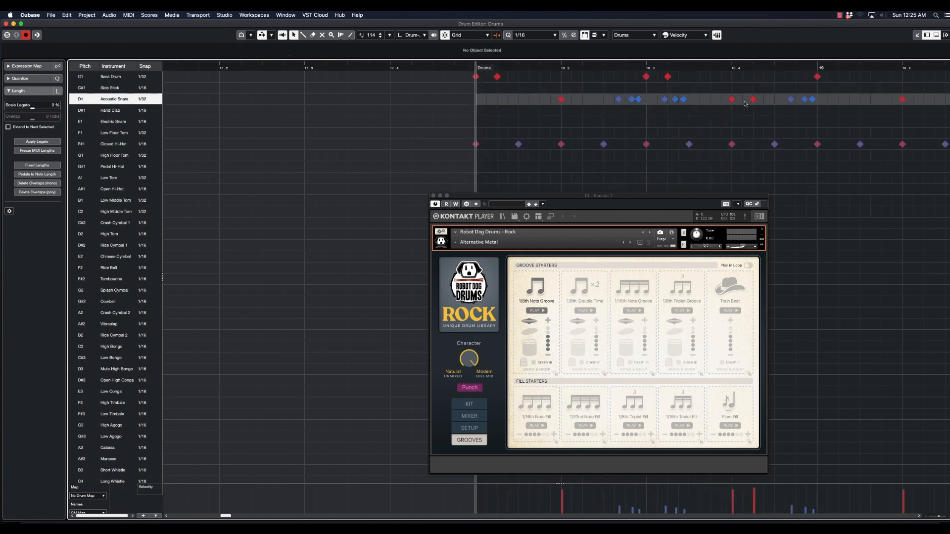
key("space")
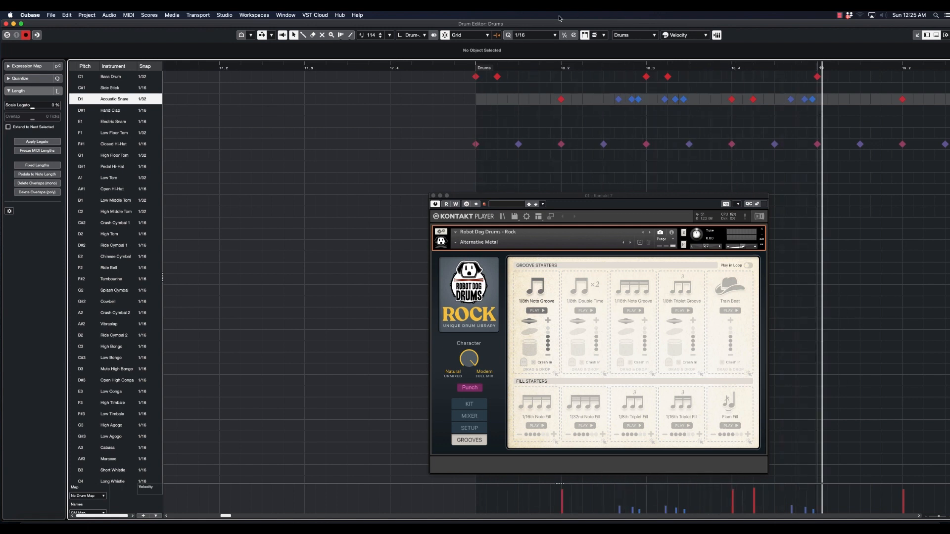
left_click(765, 99)
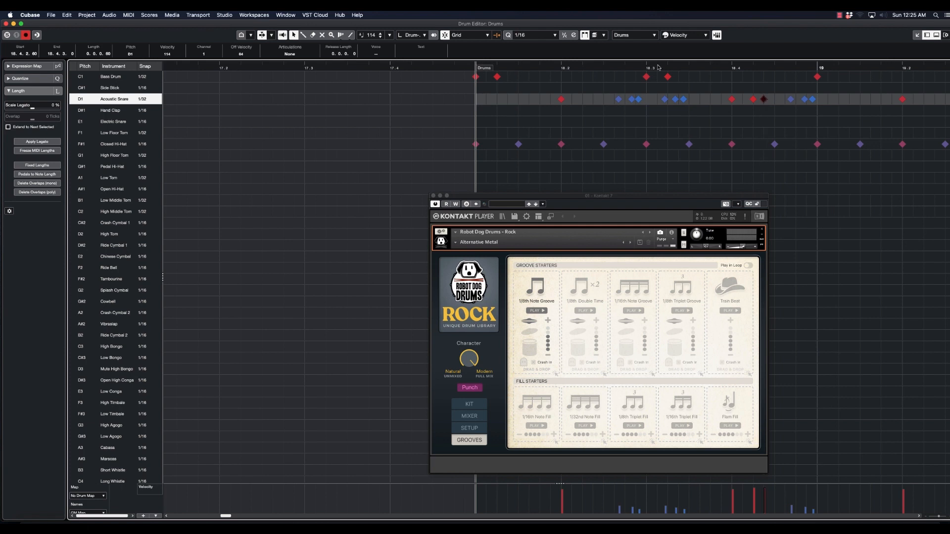
Turn off snap and move the second snare note to 18.4.2.7 to form a flam, playing the groove to check it.
left_click(445, 35)
left_click_drag(765, 101, 755, 102)
key("space")
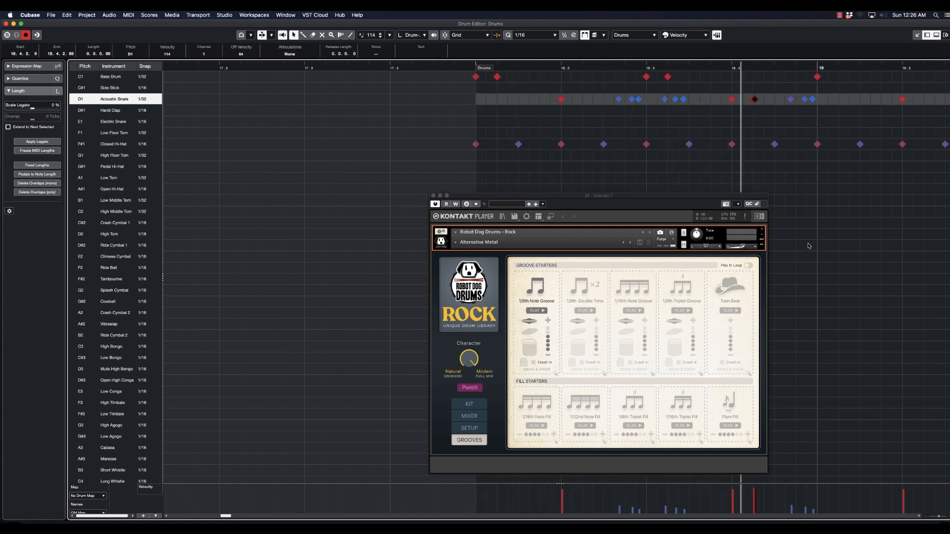
key("space")
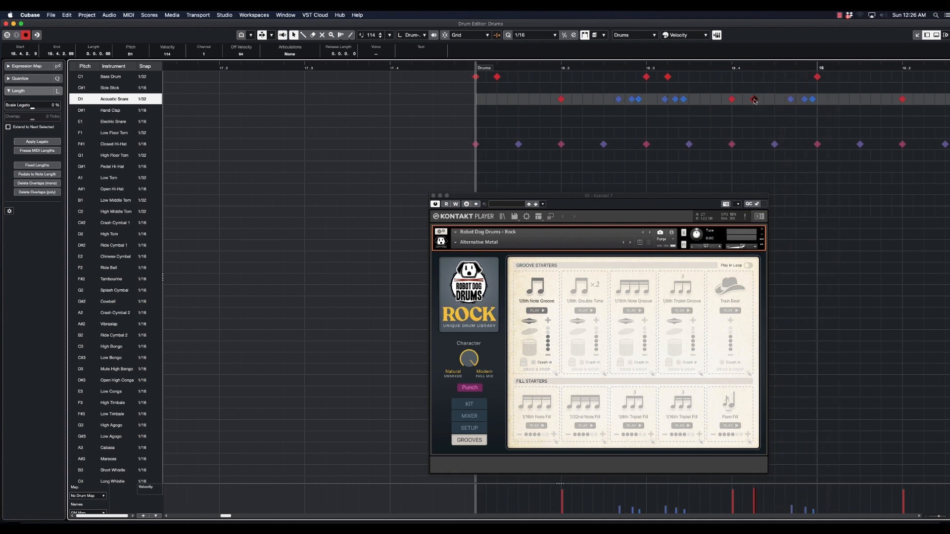
left_click_drag(756, 102, 754, 102)
key("space")
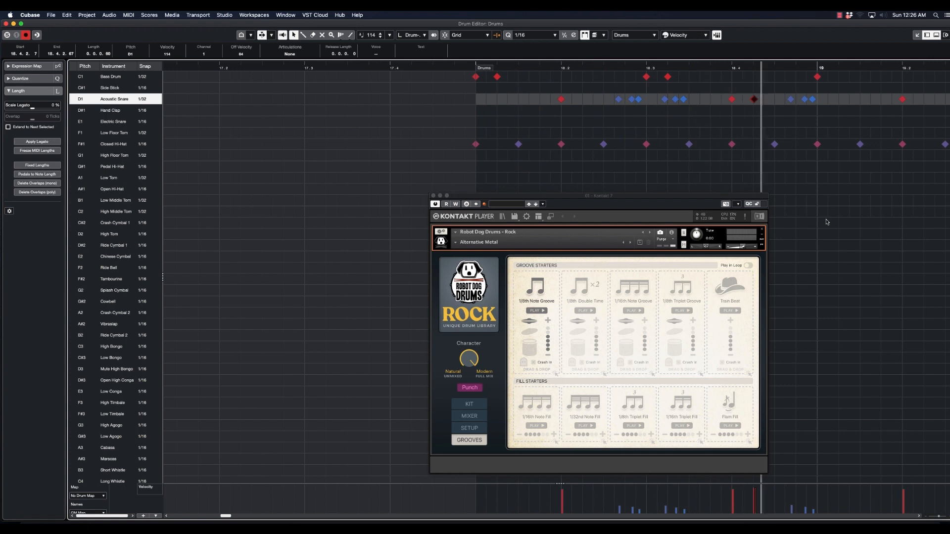
key("space")
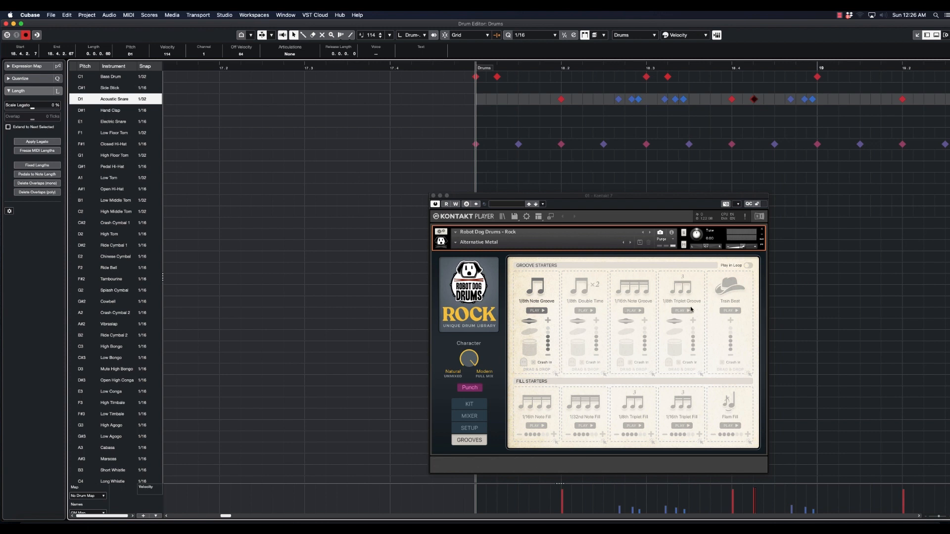
Audition the 1/8th Double Time and 1/16th Note grooves, giving the 1/16th Note Groove a drum-led articulation and snare ghost notes.
left_click(587, 312)
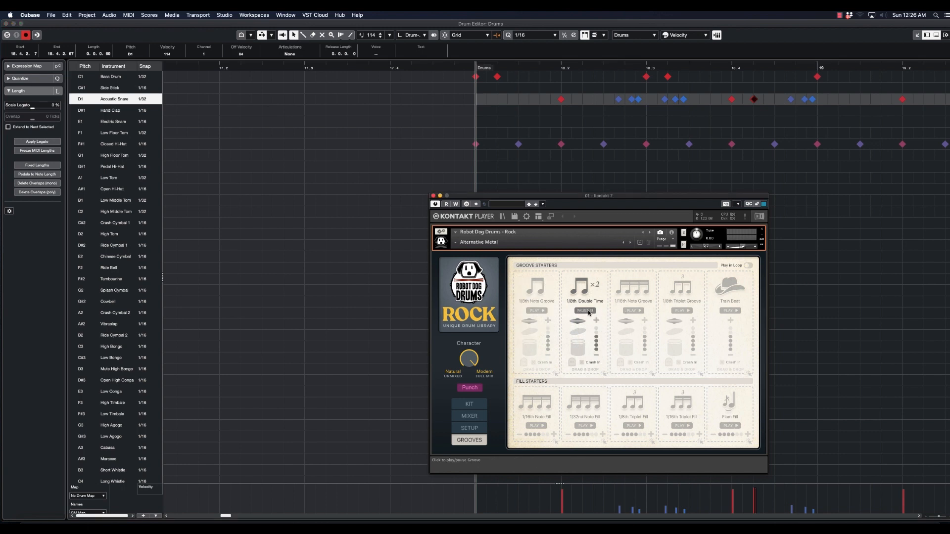
left_click(640, 311)
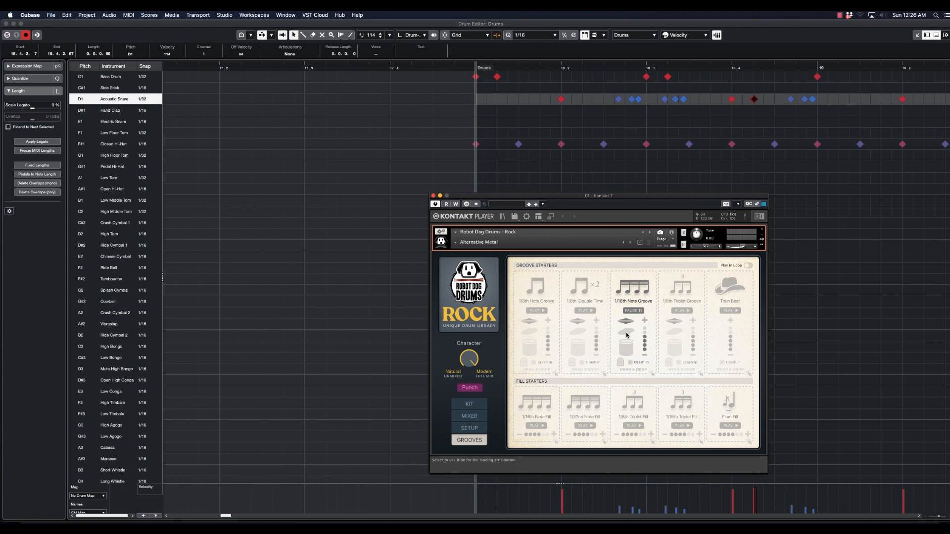
left_click(627, 335)
left_click(620, 364)
left_click(638, 311)
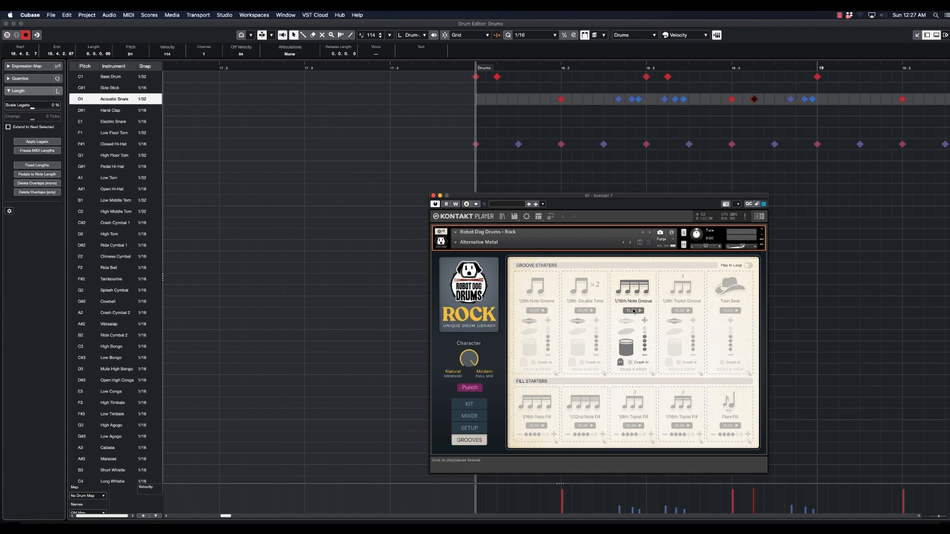
Audition the Train Beat and the 1/8th Triplet Groove, using the ride as the triplet groove's leading articulation.
left_click(733, 311)
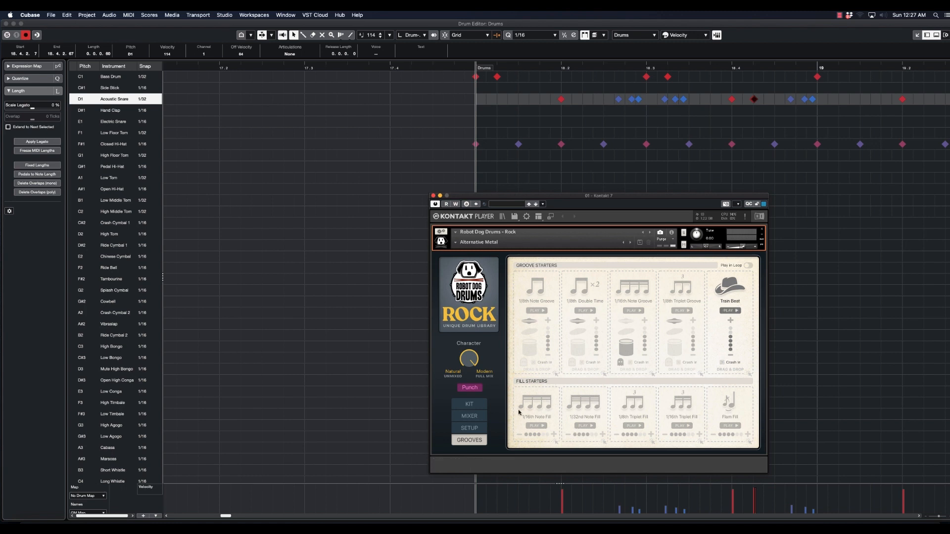
left_click(687, 312)
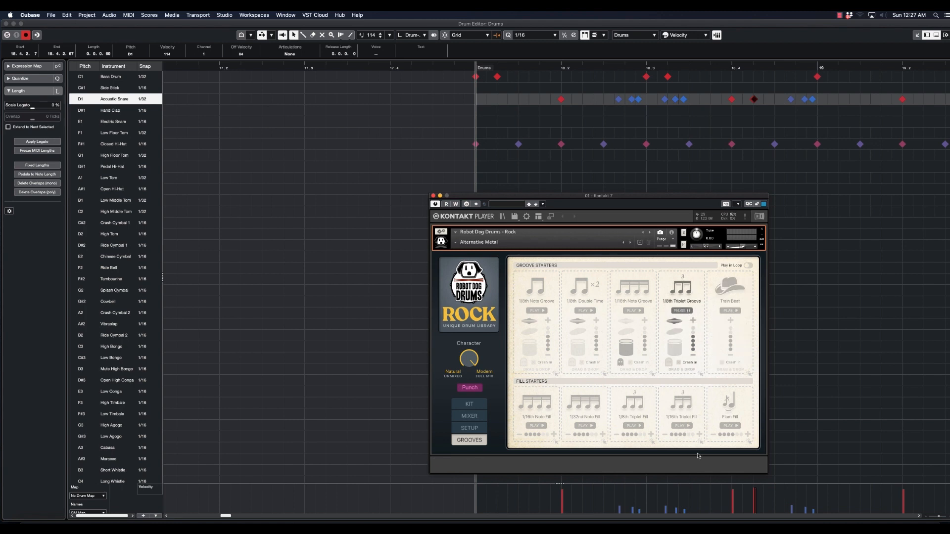
left_click(675, 332)
left_click(686, 311)
Audition the Flam Fill, 1/16th Triplet Fill and 1/8th Triplet Fill.
left_click(737, 427)
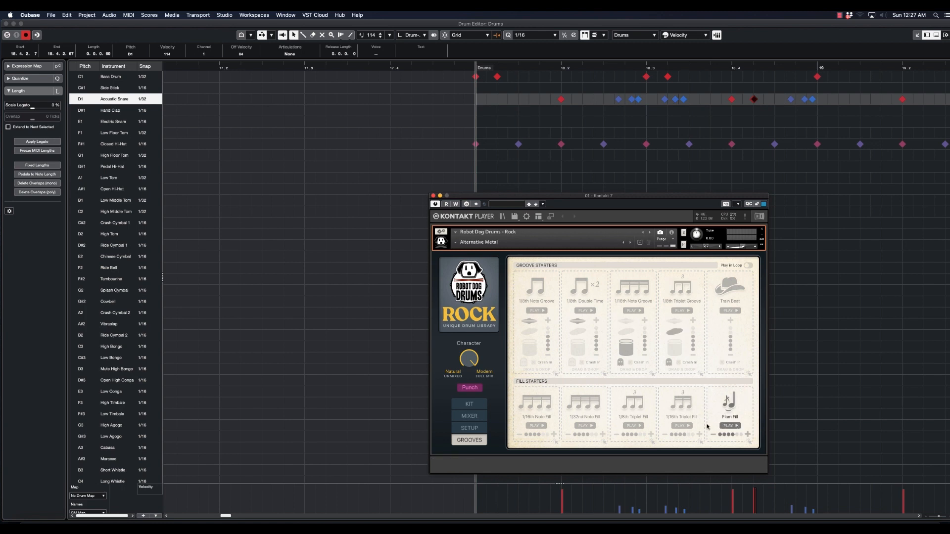
left_click(688, 425)
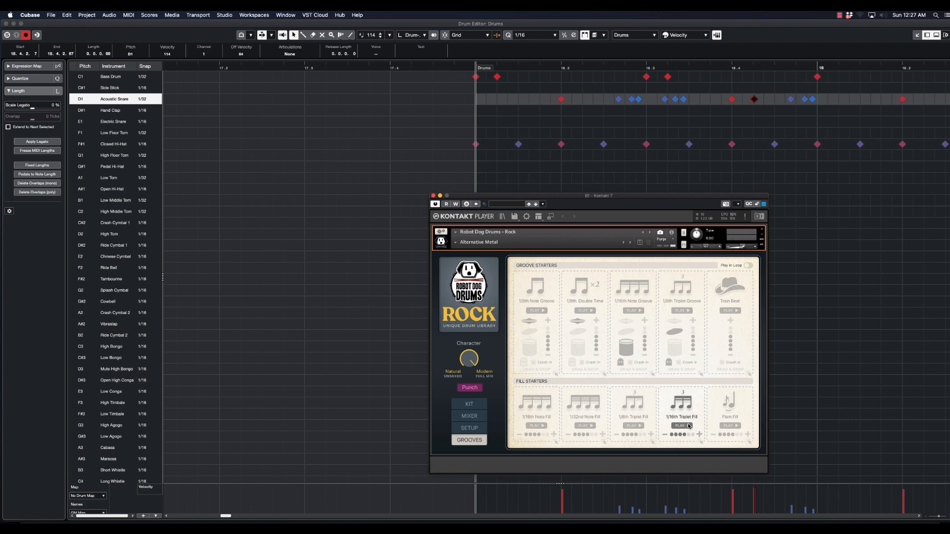
left_click(638, 427)
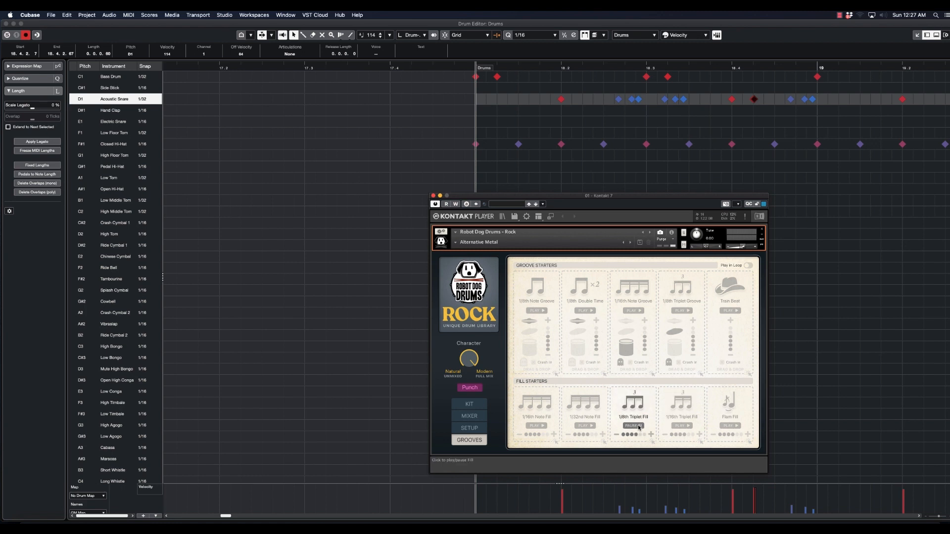
left_click(638, 427)
Close the Drum Editor and set the project's playback position to bar 5.
left_click(6, 24)
key("Home")
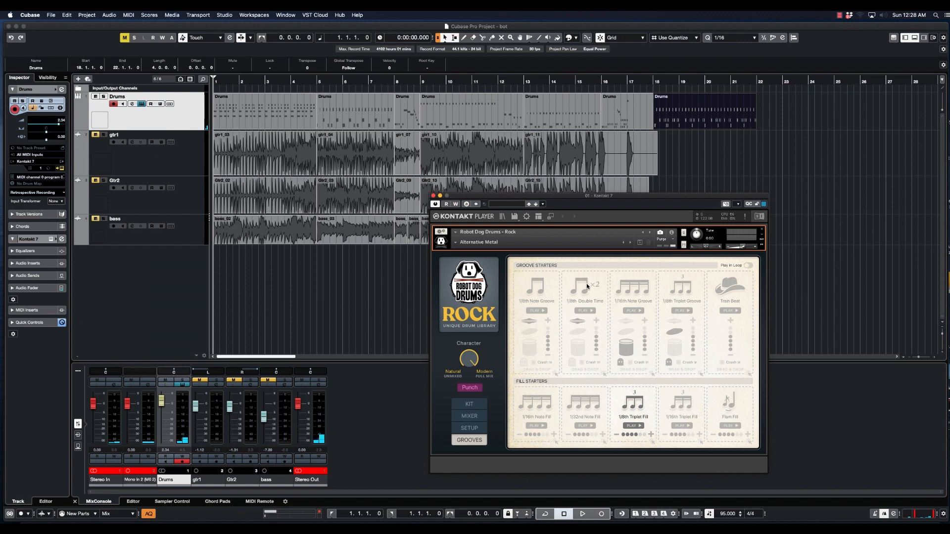
left_click(319, 79)
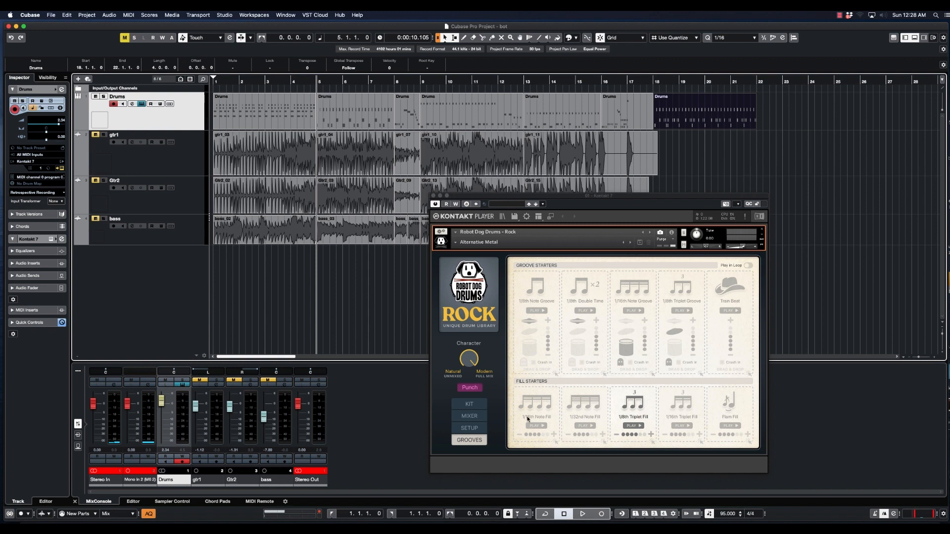
Load the Basement Punk snapshot for the drum kit.
left_click(476, 242)
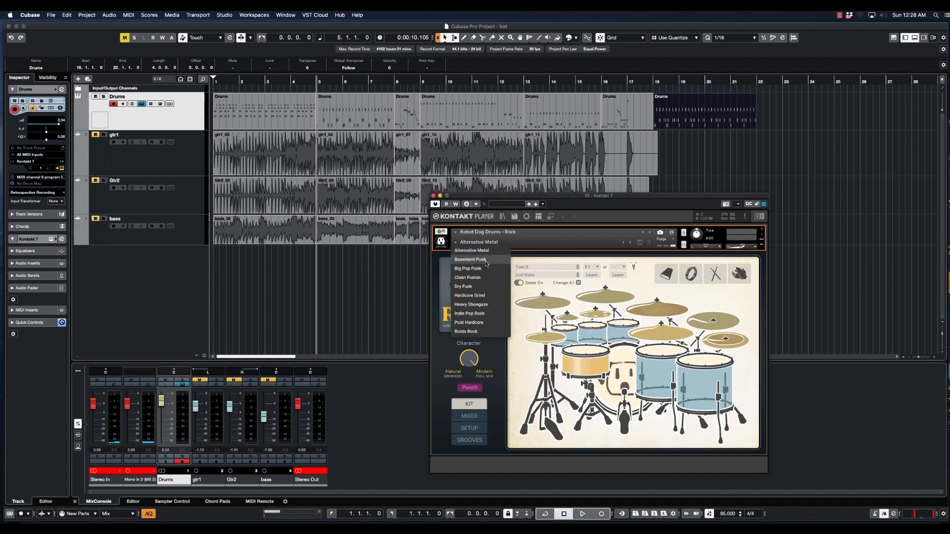
left_click(486, 260)
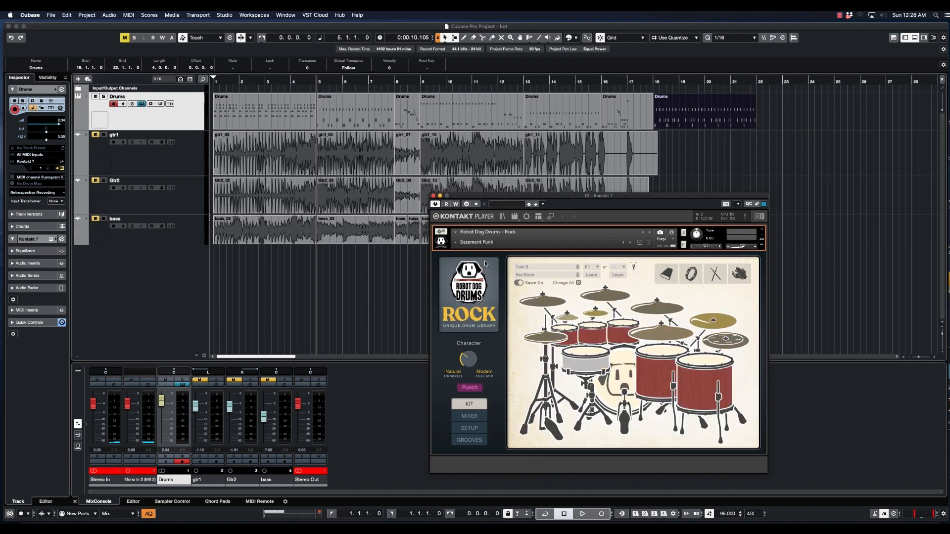
Audition the Basement Punk snapshot from bar 5 while turning the Character control towards Modern.
key("space")
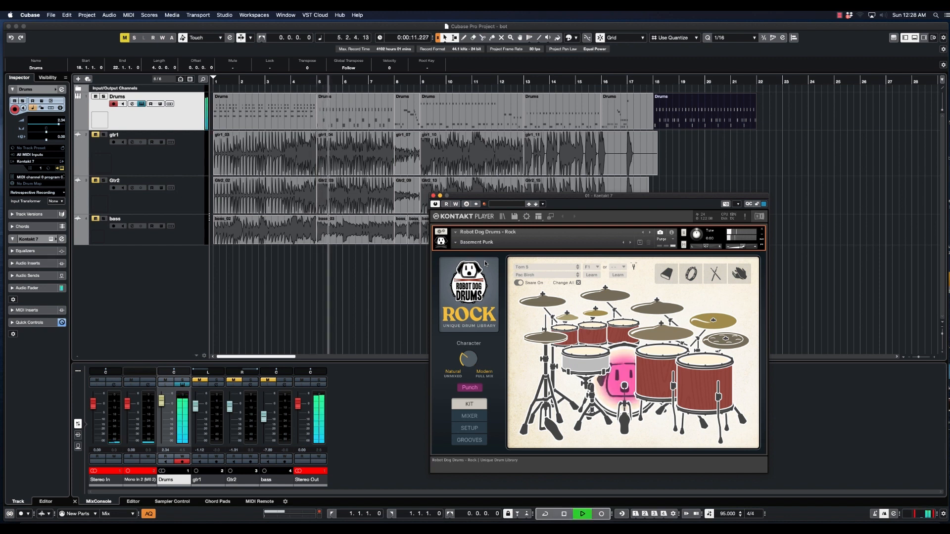
left_click_drag(466, 361, 469, 354)
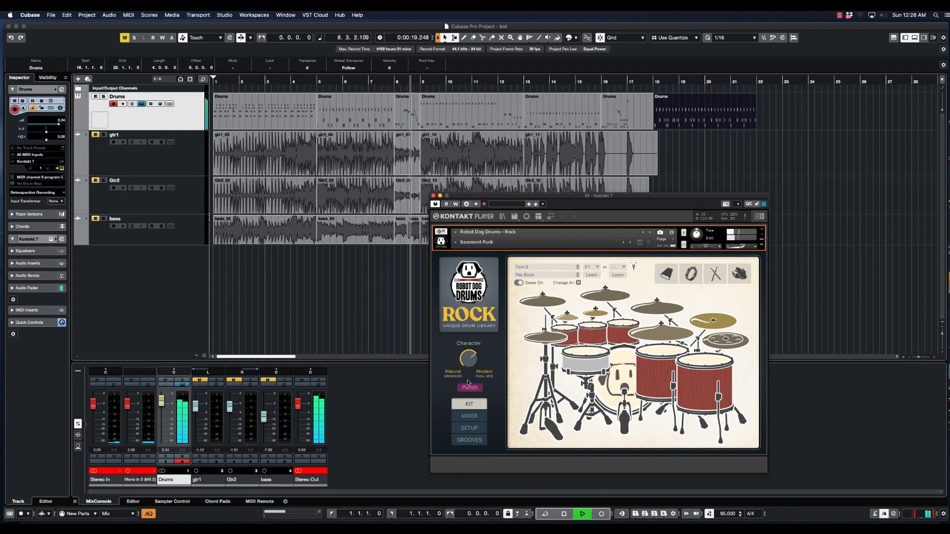
key("space")
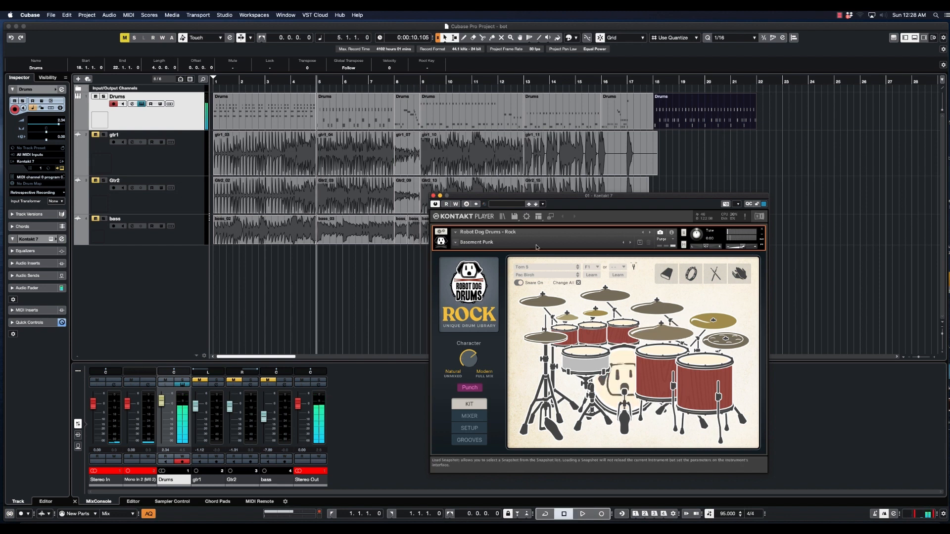
Load the Big Pop Punk snapshot and audition it from bar 5.
left_click(473, 243)
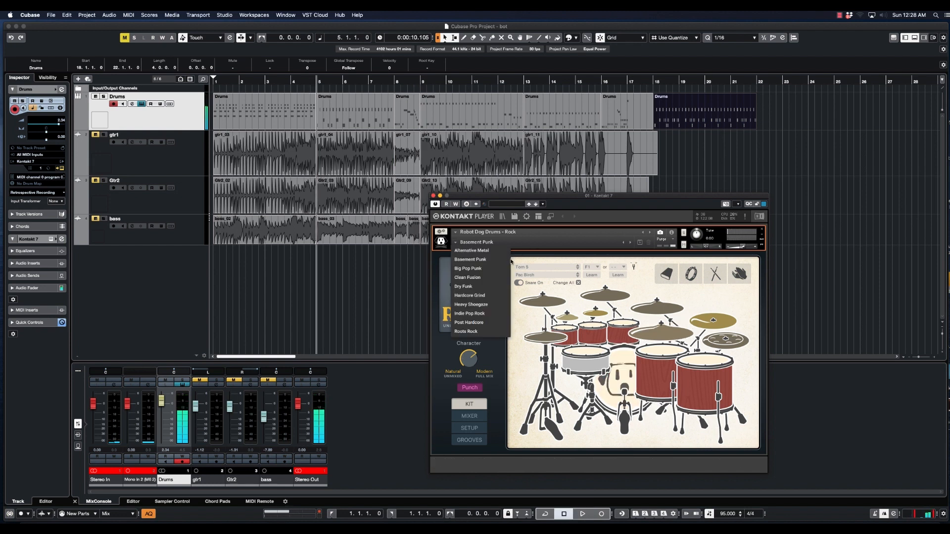
left_click(485, 269)
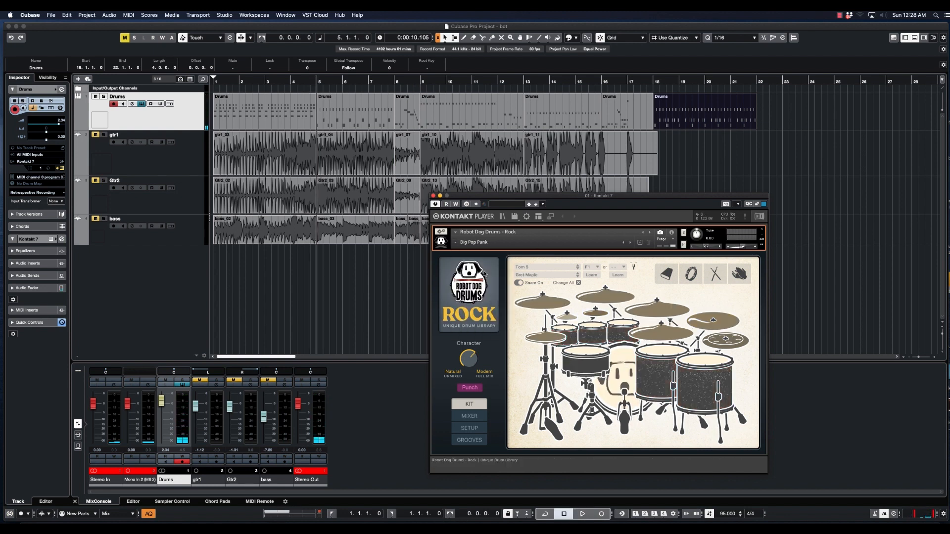
key("space")
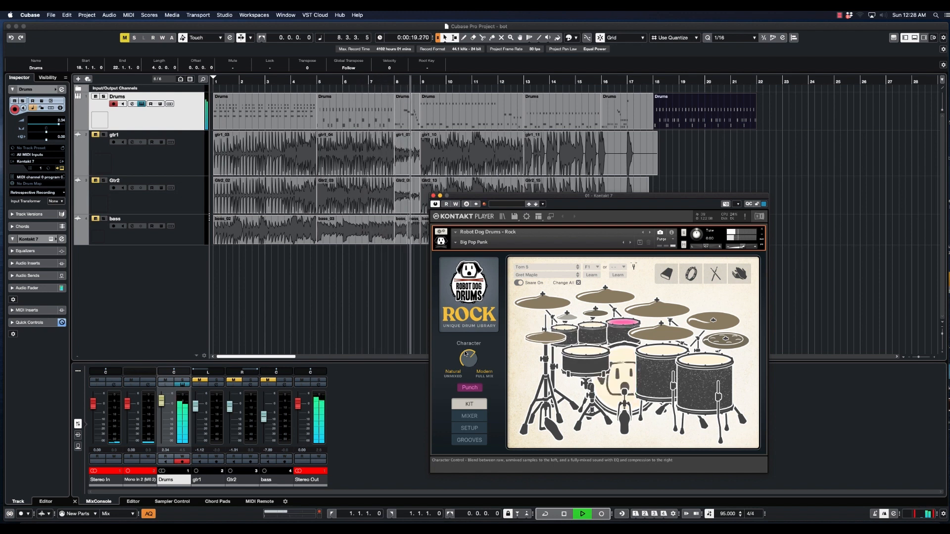
key("space")
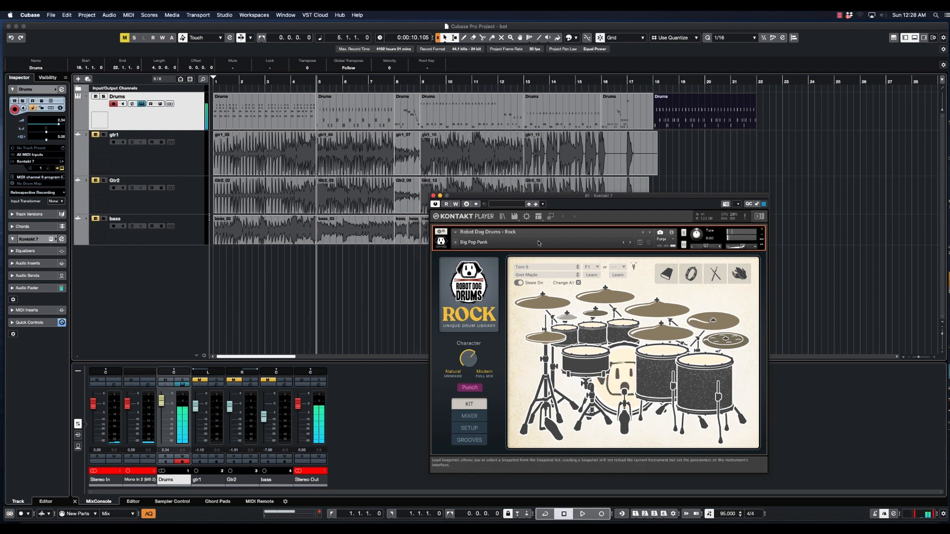
Load the Clean Fusion snapshot and audition it, bringing up the Mixer page during playback.
left_click(518, 243)
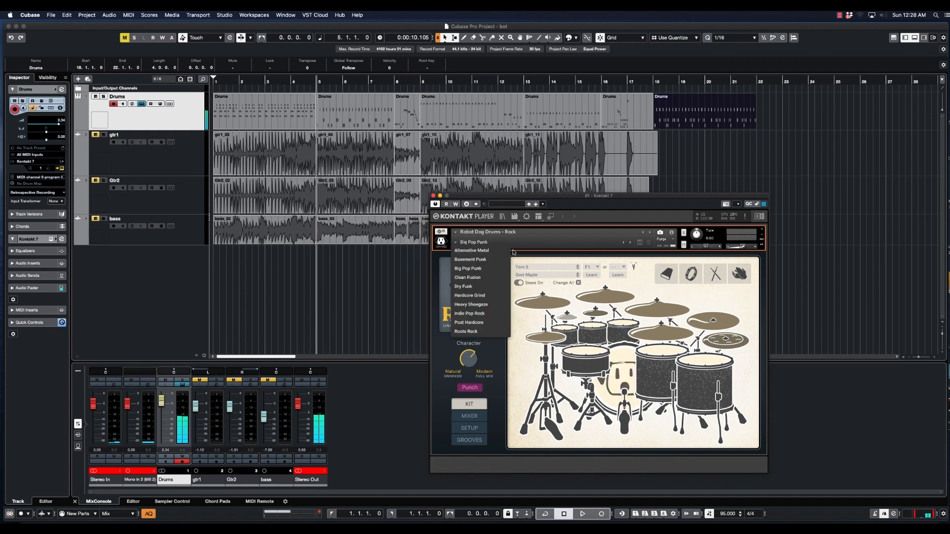
left_click(474, 279)
key("space")
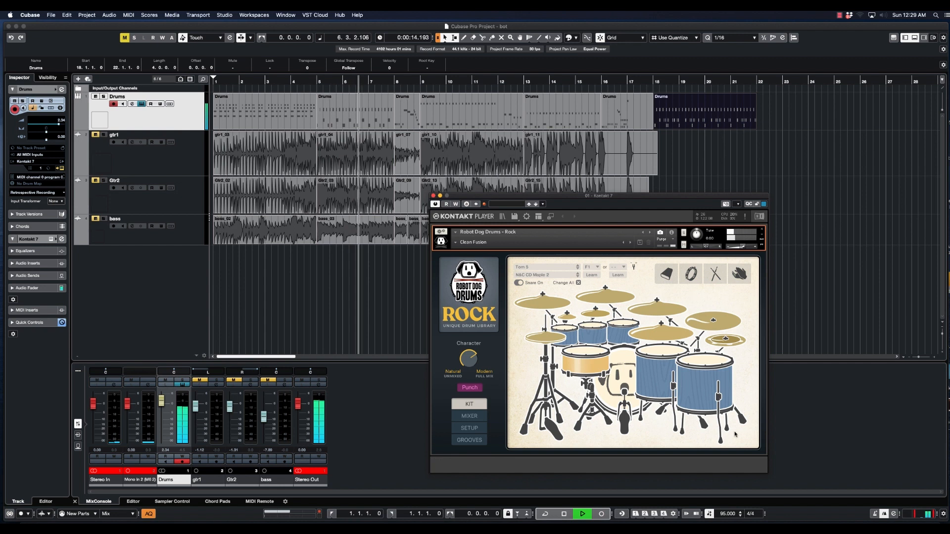
left_click(470, 416)
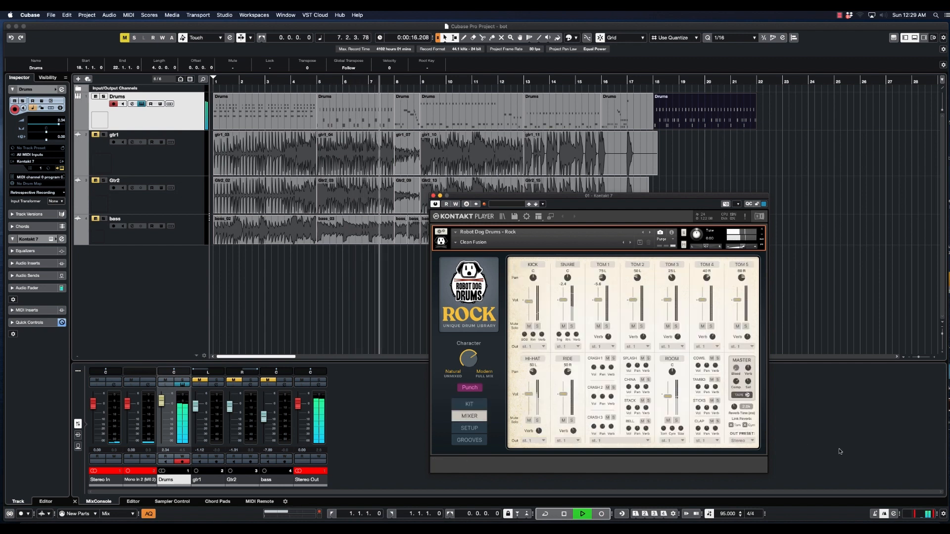
key("space")
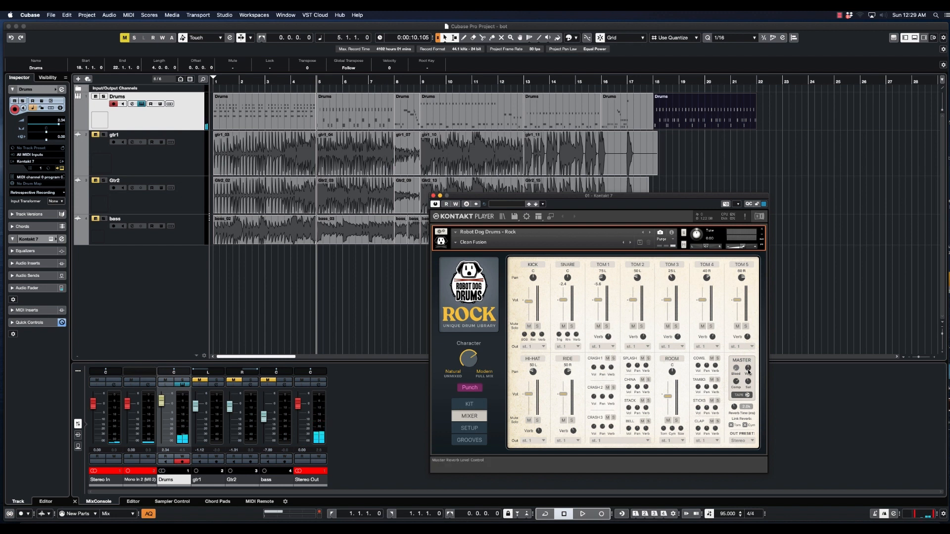
Replay the Clean Fusion kit and lower the hi-hat channel's volume to about -11.0 during playback.
key("space")
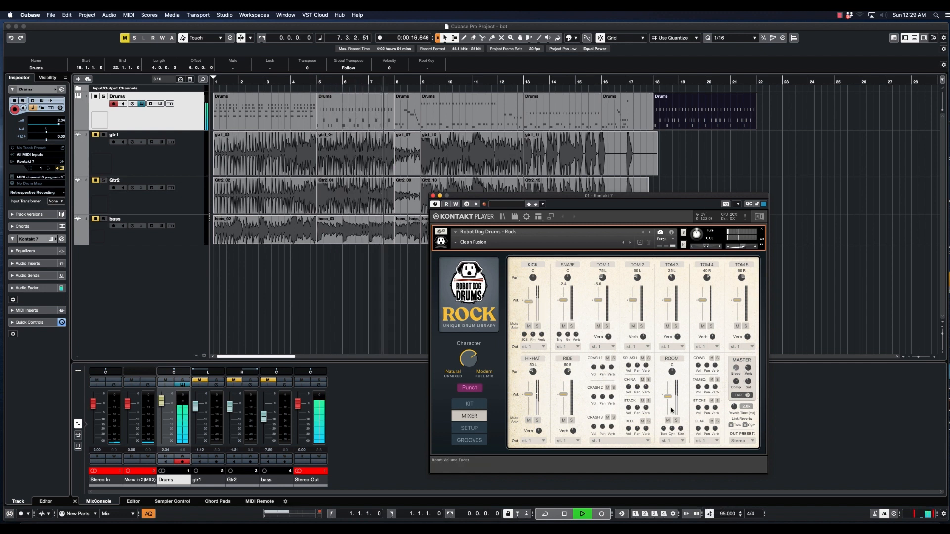
key("space")
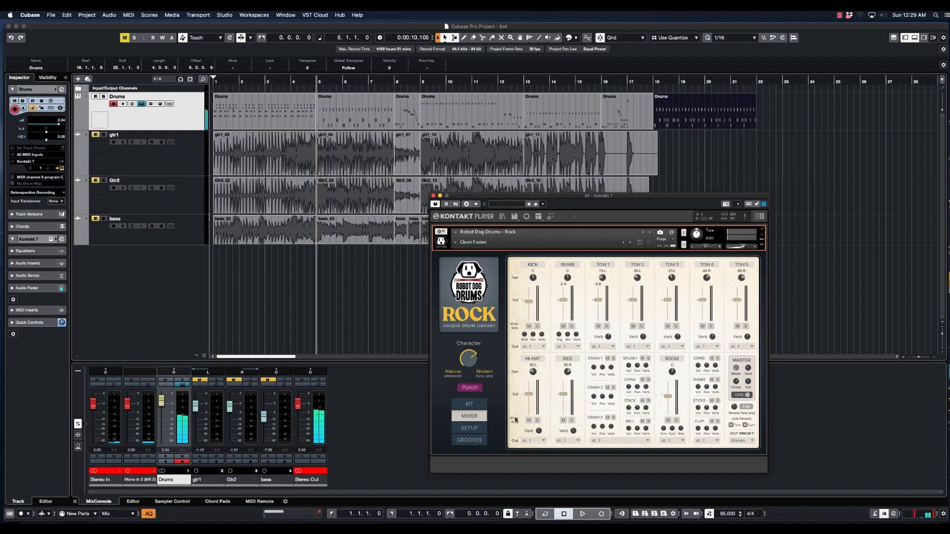
key("space")
left_click_drag(528, 396, 528, 401)
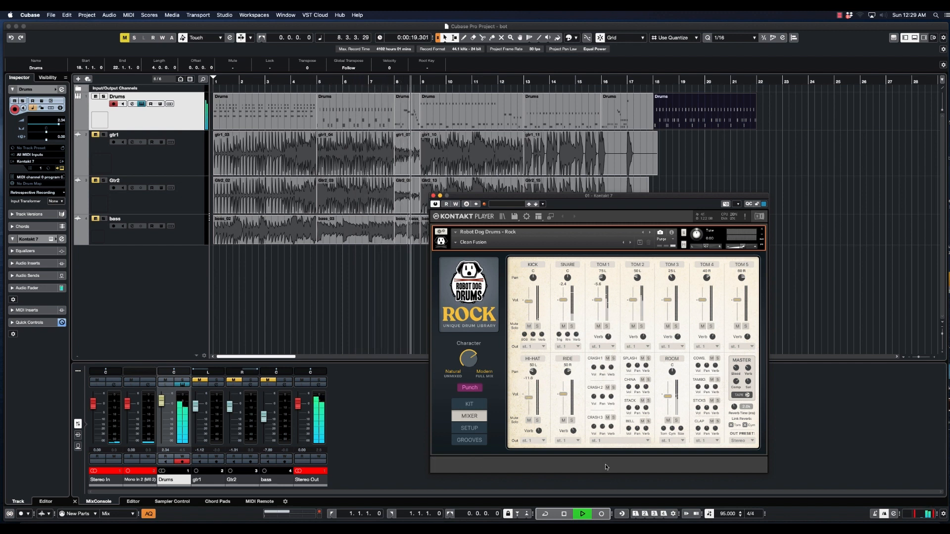
key("space")
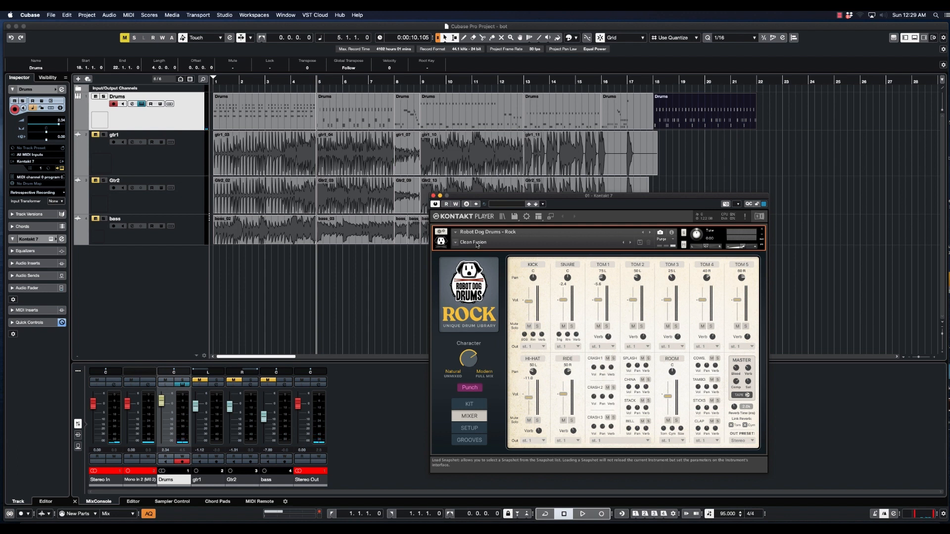
Load the Dry Funk snapshot, return to the Kit page and audition the kit from bar 5.
left_click(630, 242)
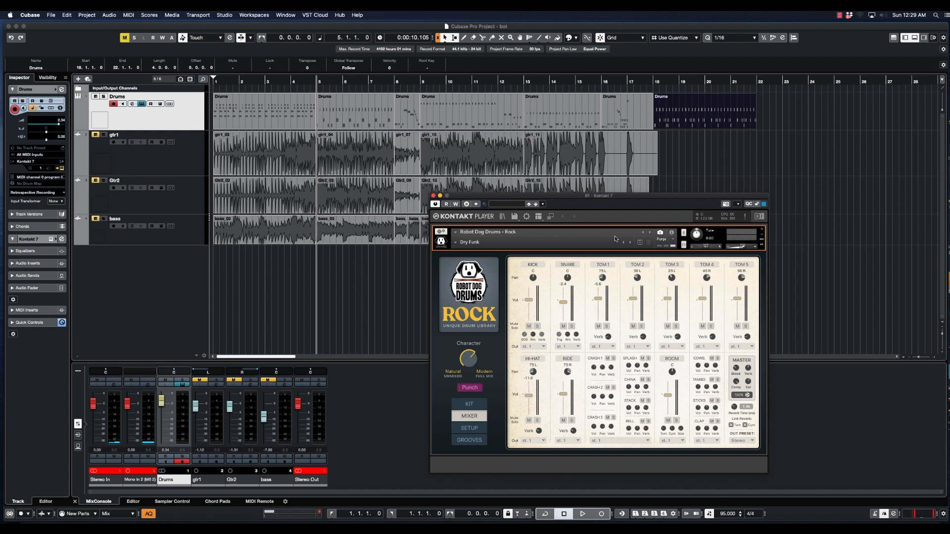
left_click(467, 400)
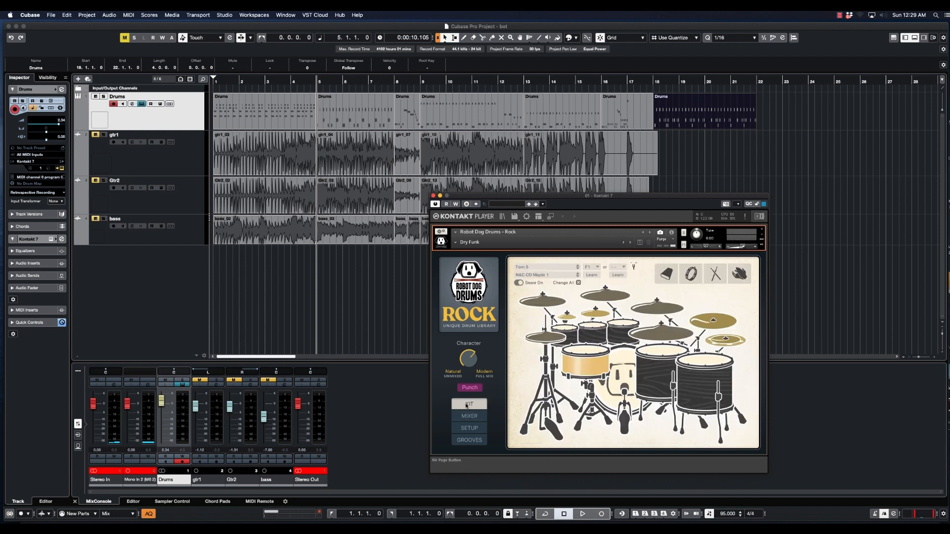
key("space")
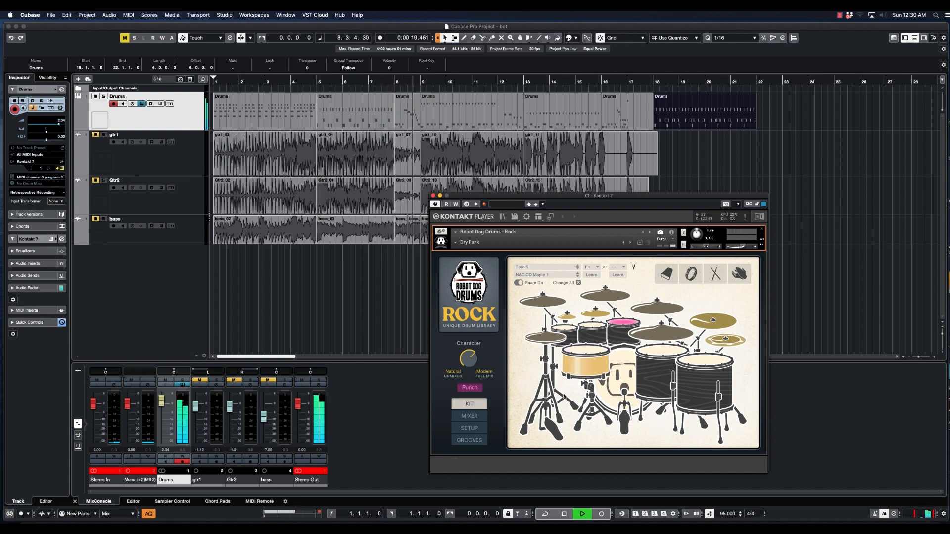
key("space")
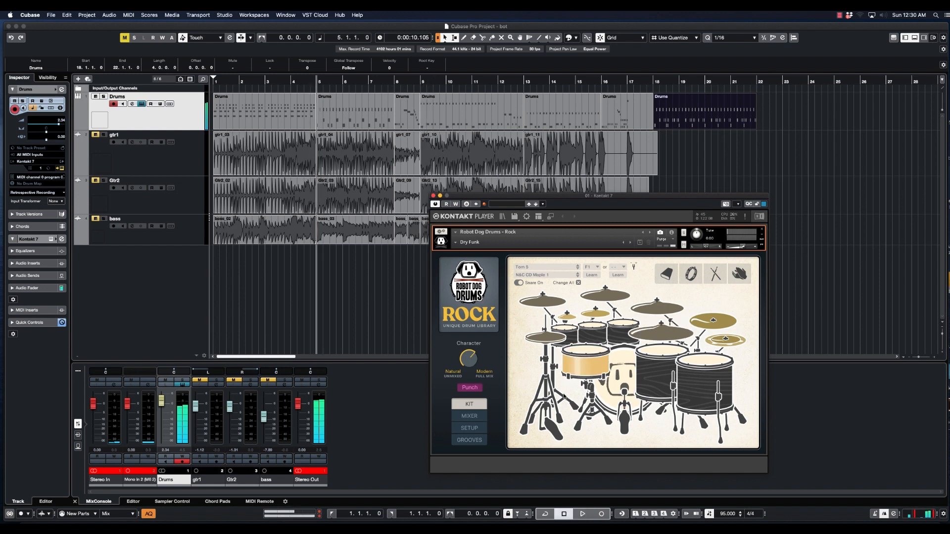
Load the Hardcore Grind snapshot, audition it from bar 5 and select its snare drum.
left_click(498, 242)
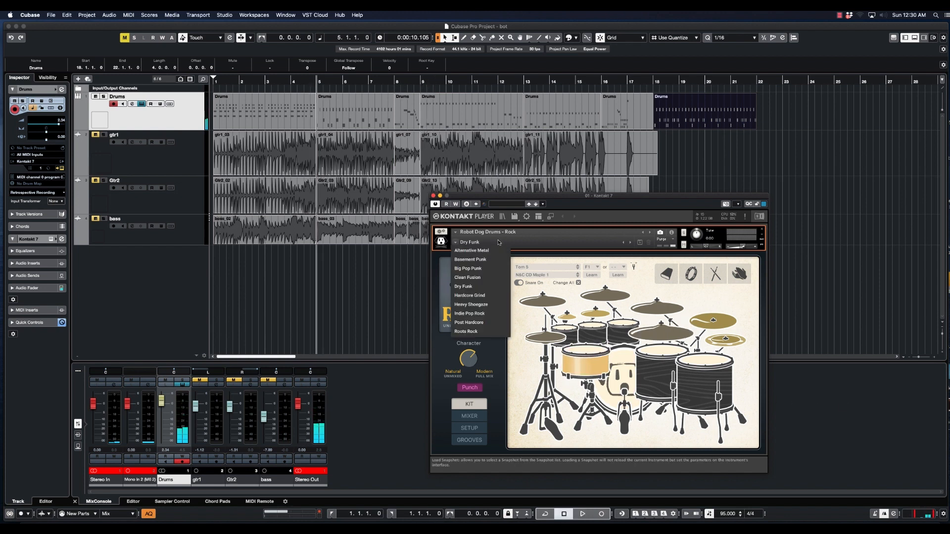
left_click(484, 296)
key("space")
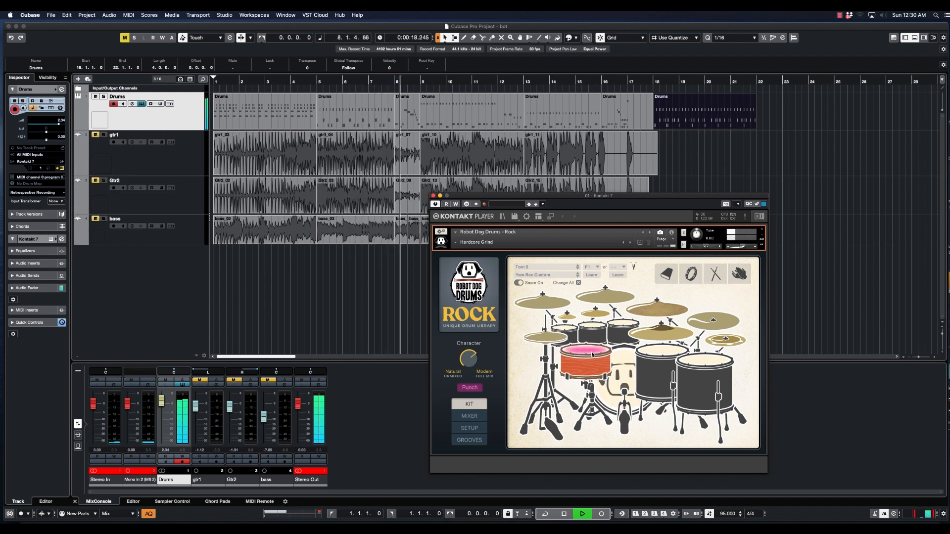
key("space")
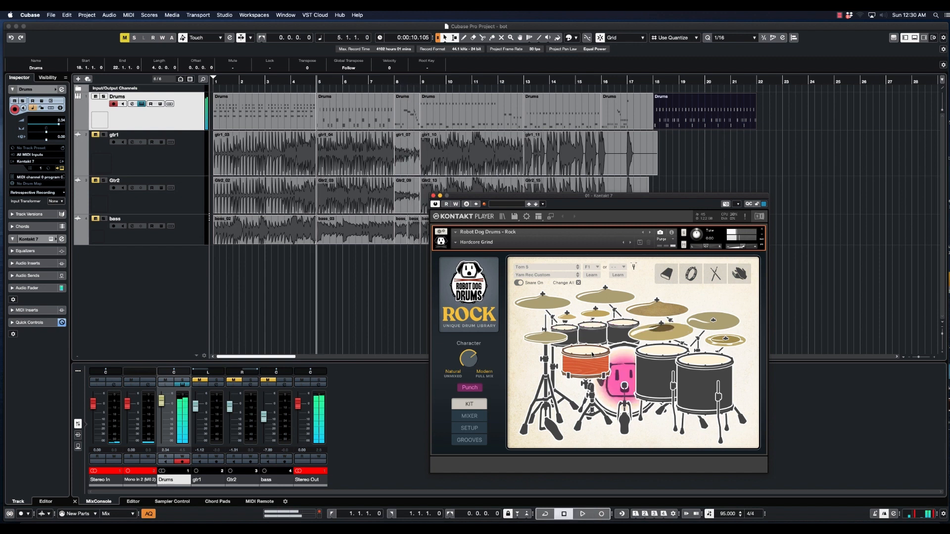
left_click(585, 352)
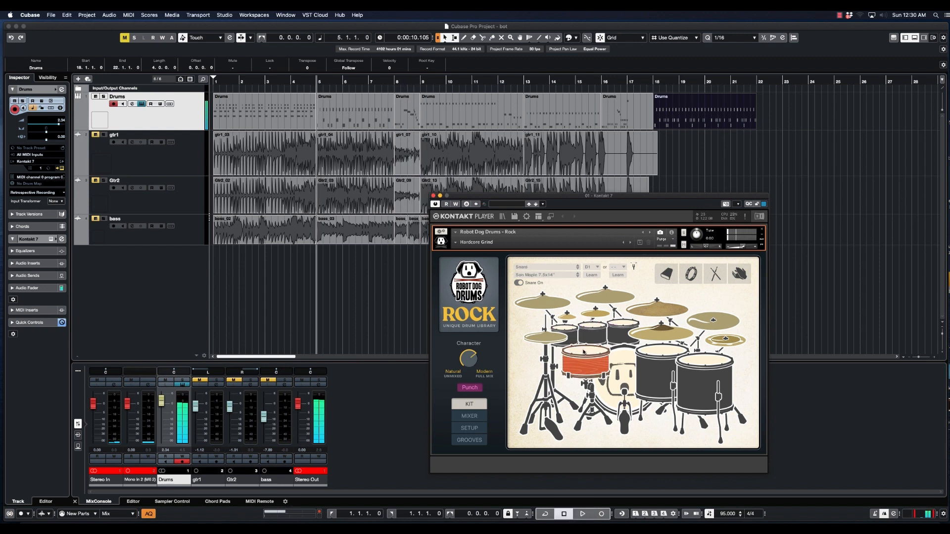
Load the Heavy Shoegaze snapshot, audition it from bar 5 and strike its snare drum several times.
left_click(476, 242)
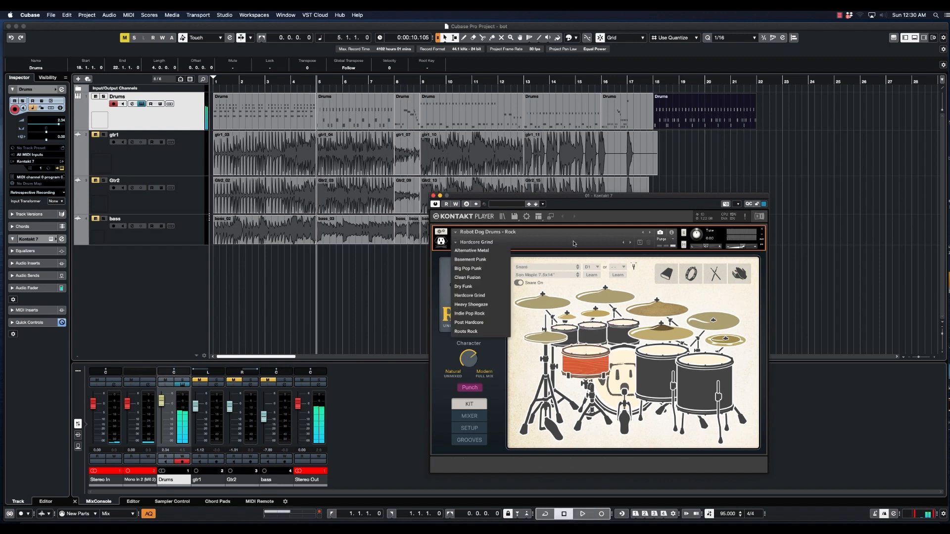
left_click(477, 305)
key("space")
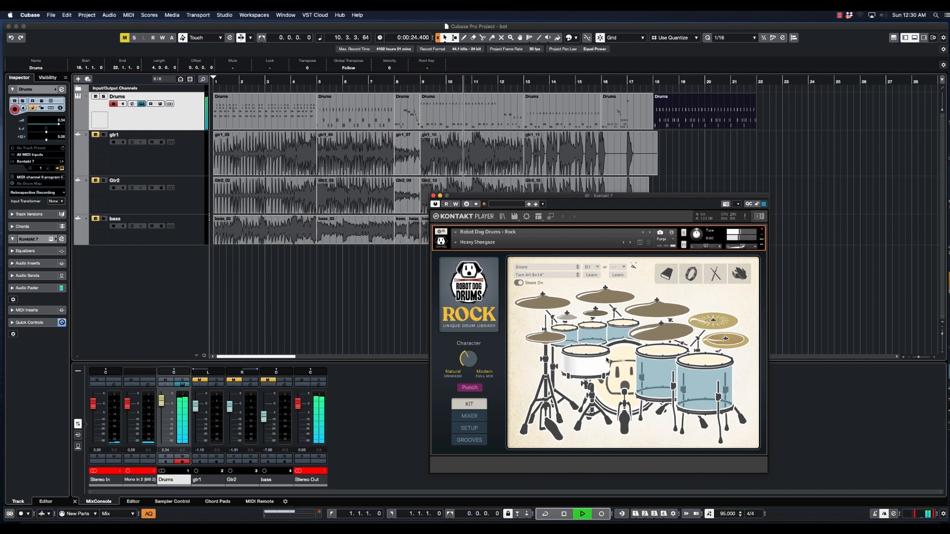
key("space")
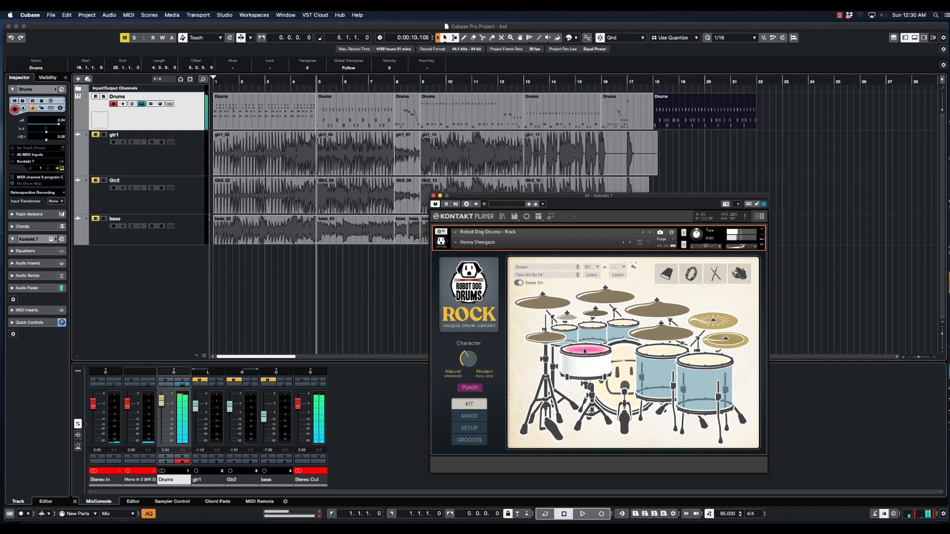
left_click(589, 352)
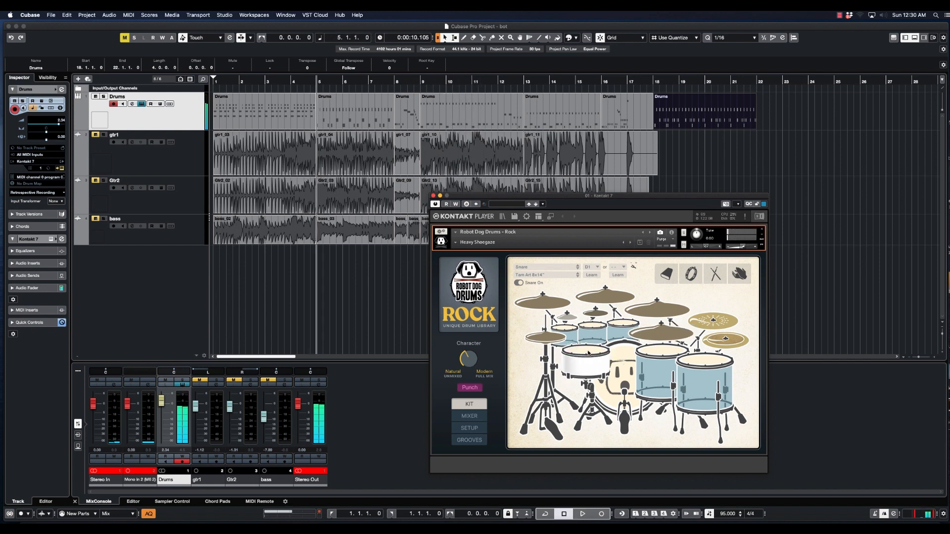
left_click(589, 352)
left_click(588, 353)
Load the Indie Pop Rock snapshot and audition it from bar 5.
left_click(476, 242)
left_click(482, 316)
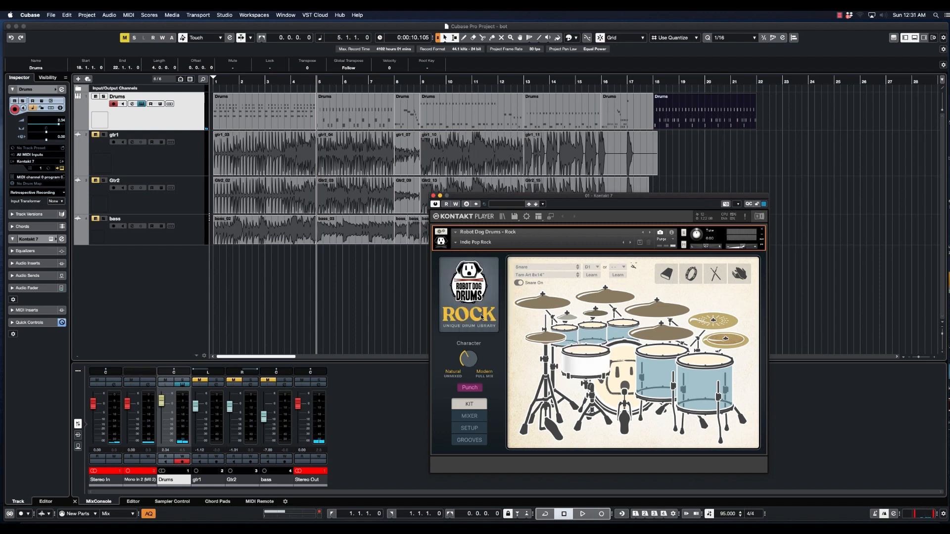
key("space")
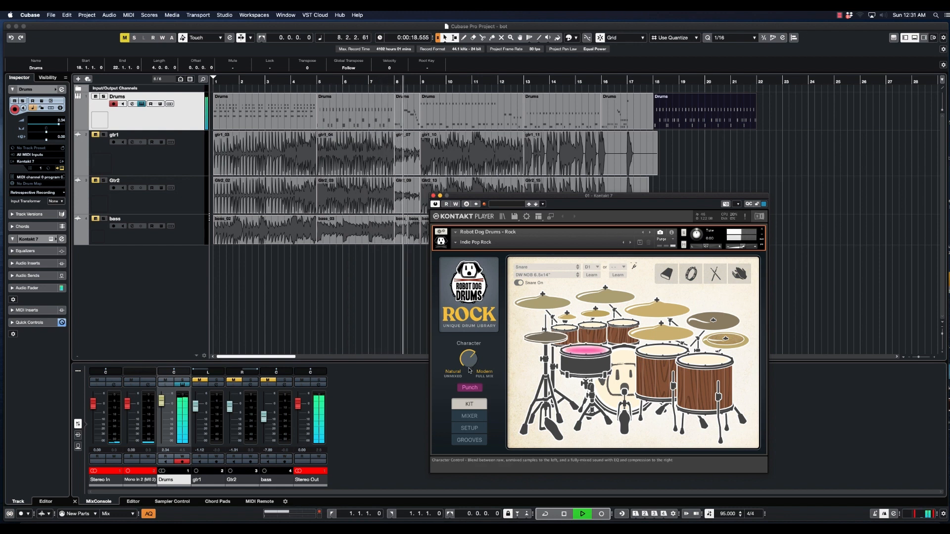
key("space")
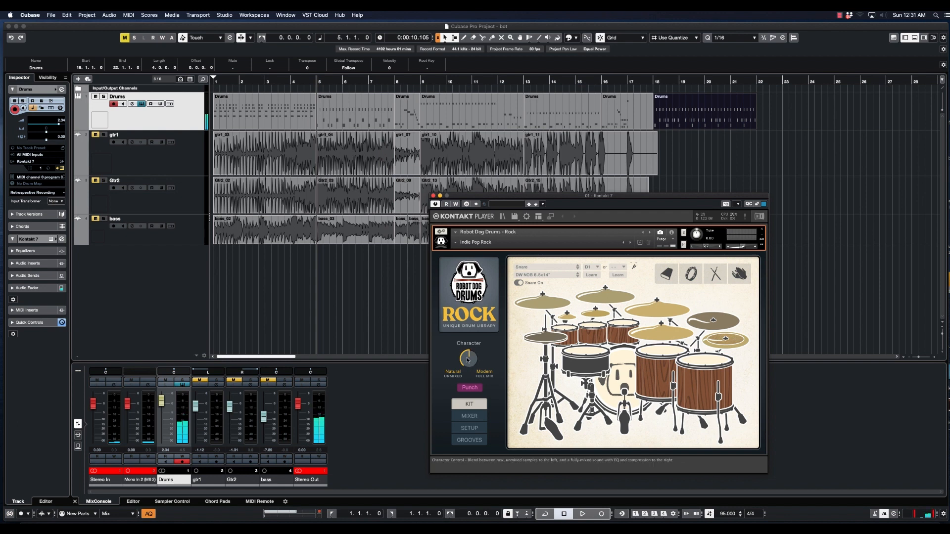
Compare the Indie Pop Rock kit with the Character control turned towards Natural and back towards Modern during playback.
left_click_drag(467, 360, 467, 364)
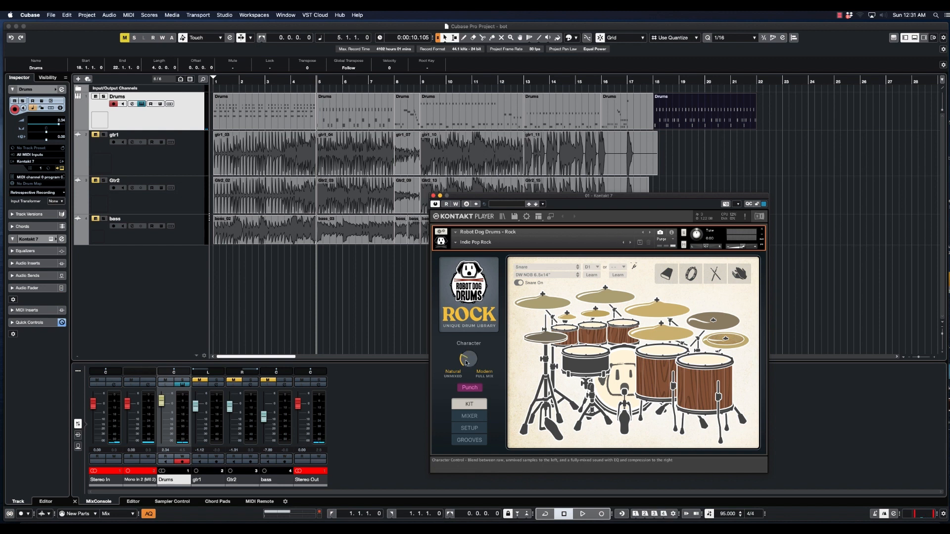
mouse_move(466, 356)
left_mouse_down()
mouse_move(465, 332)
mouse_move(464, 360)
left_mouse_up()
left_click_drag(466, 358, 466, 369)
key("space")
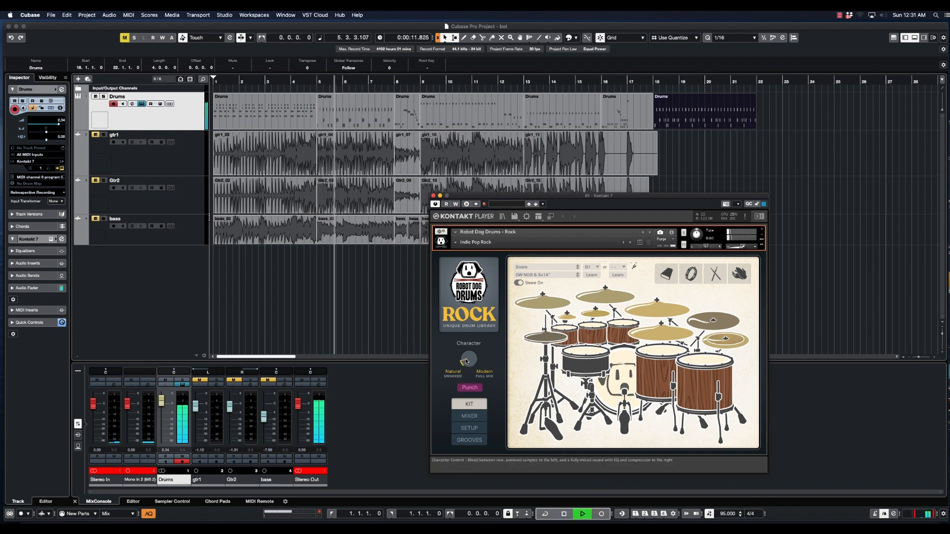
key("space")
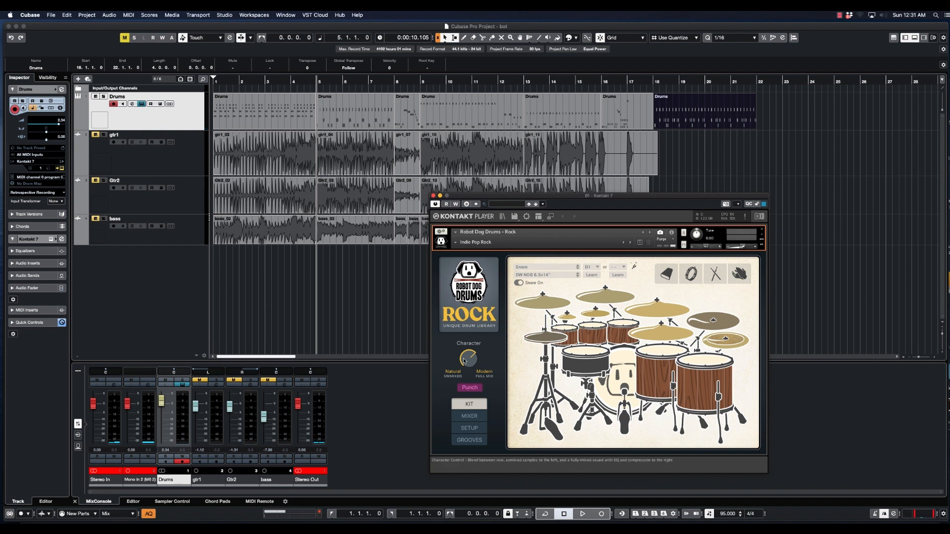
left_click_drag(464, 346, 469, 361)
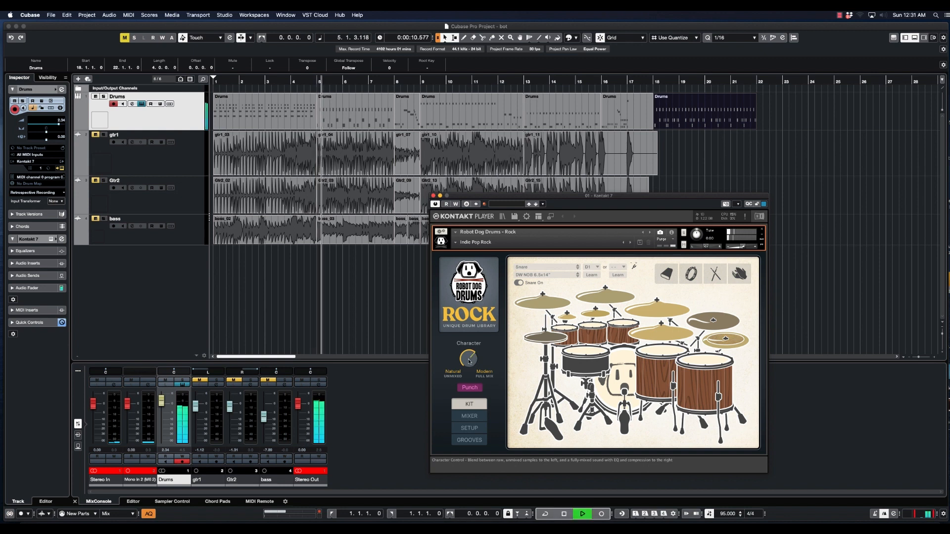
Load the Post Hardcore snapshot, audition it from bar 5 and strike several of its toms.
left_click(527, 241)
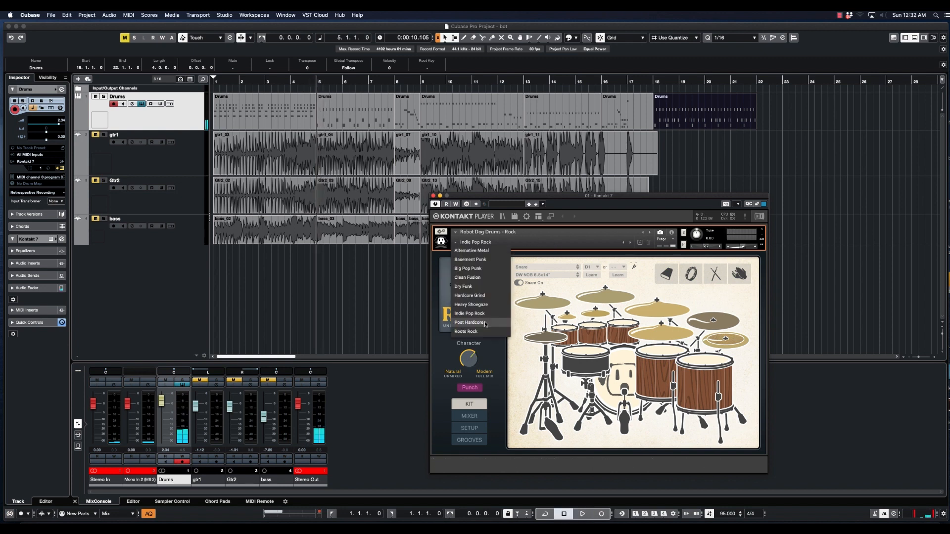
left_click(485, 324)
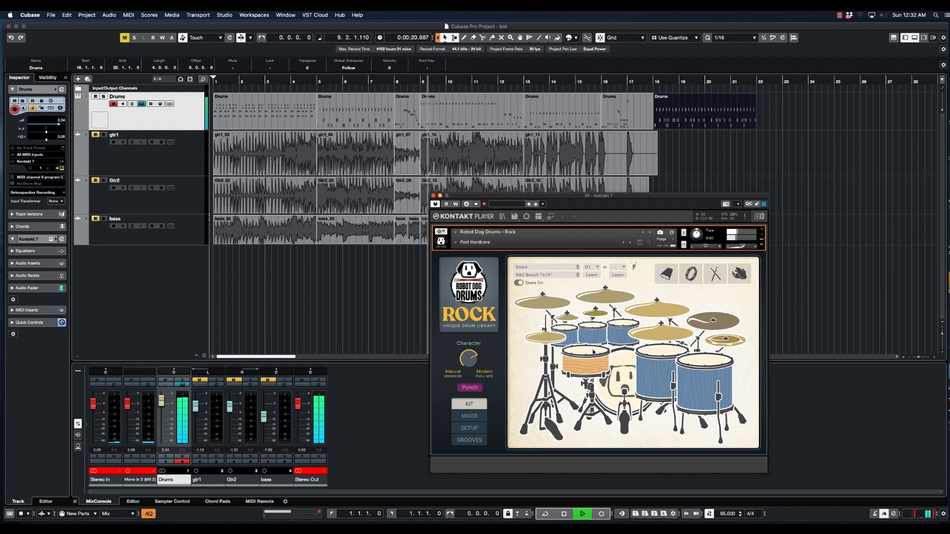
key("space")
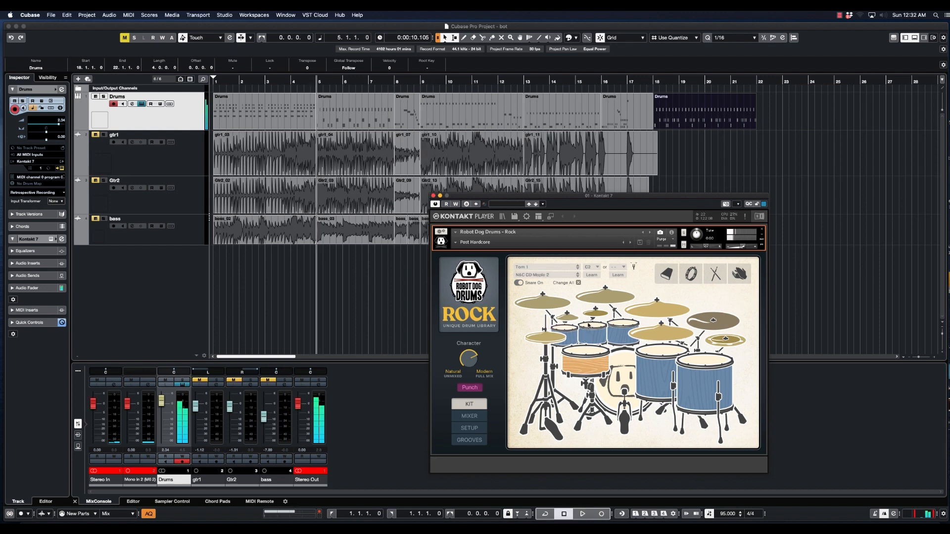
left_click(627, 327)
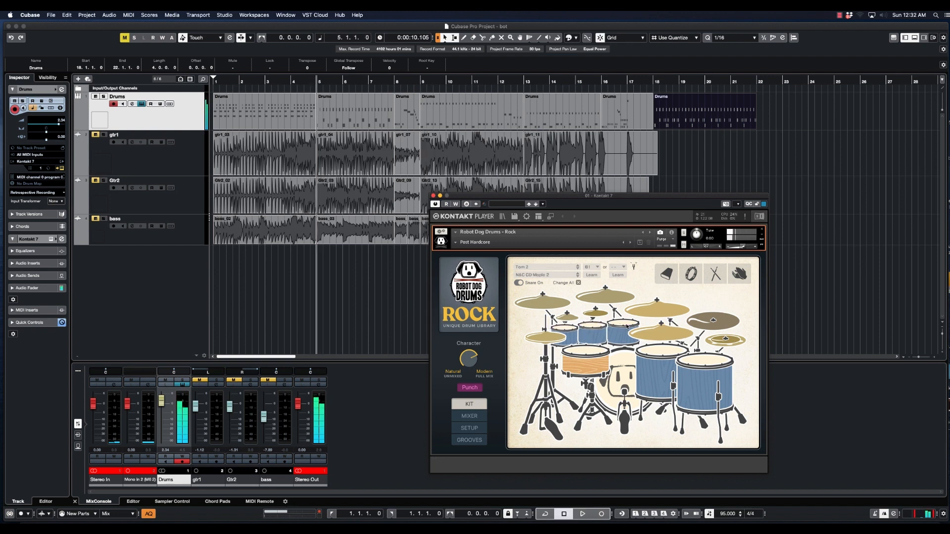
left_click(705, 362)
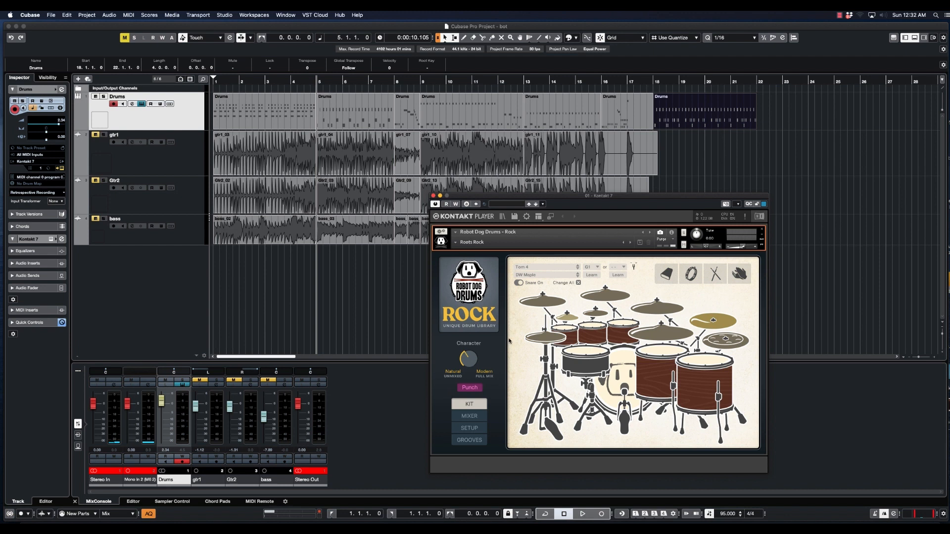
Audition the Roots Rock snapshot from bar 5, and strike its snare, rack toms and floor tom individually.
key("space")
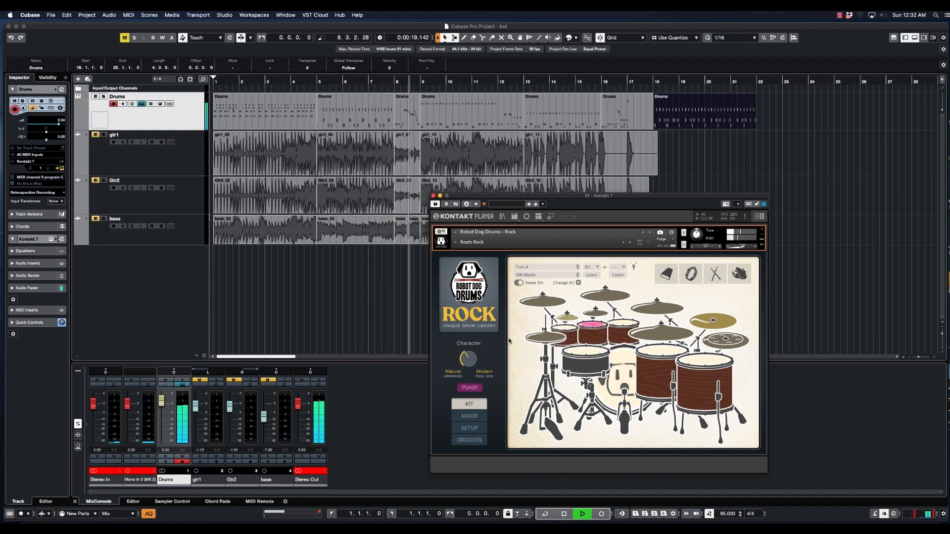
key("space")
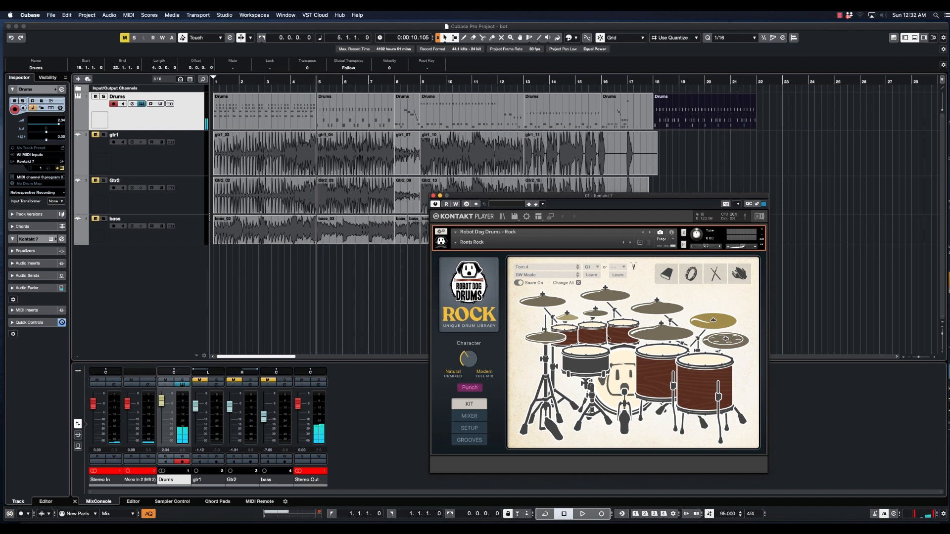
left_click(588, 354)
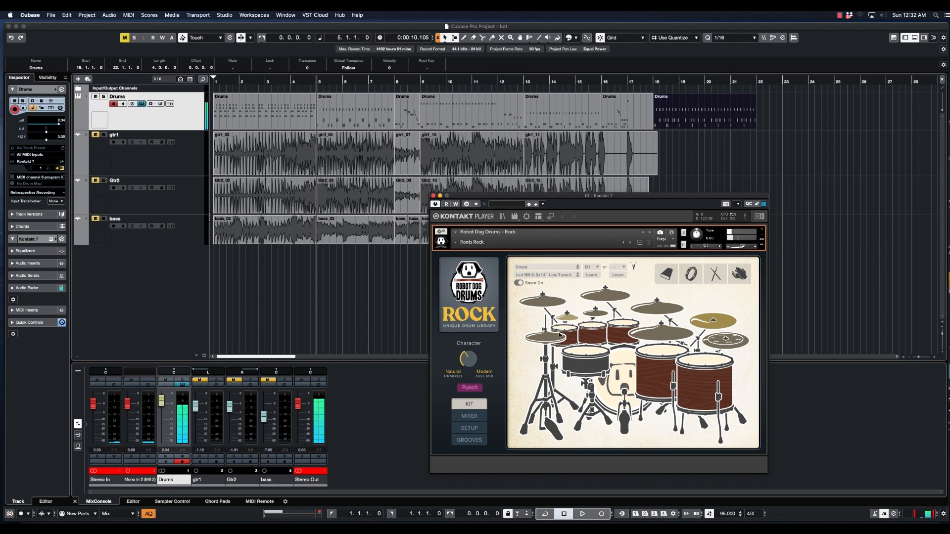
left_click(599, 328)
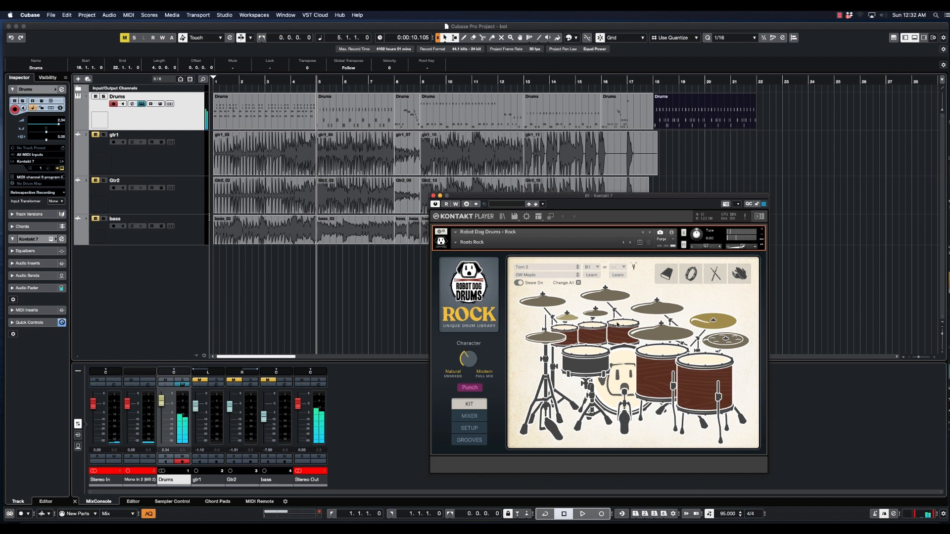
left_click(564, 330)
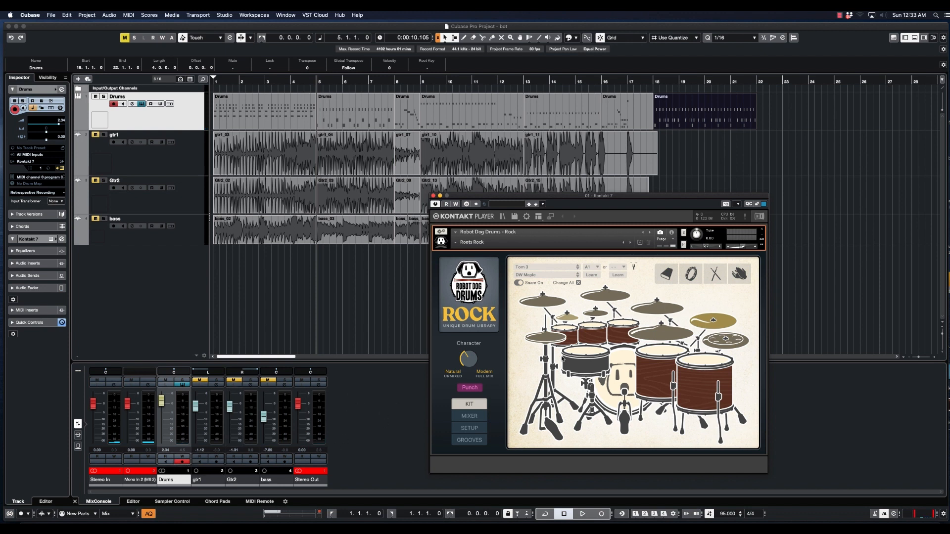
left_click(519, 333)
left_click(573, 351)
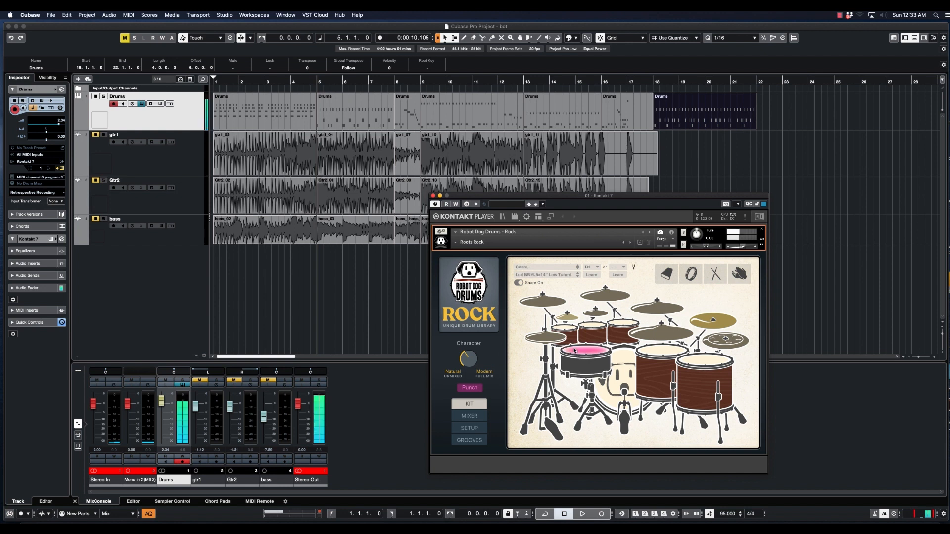
left_click(565, 329)
left_click(593, 326)
left_click(623, 325)
left_click(701, 361)
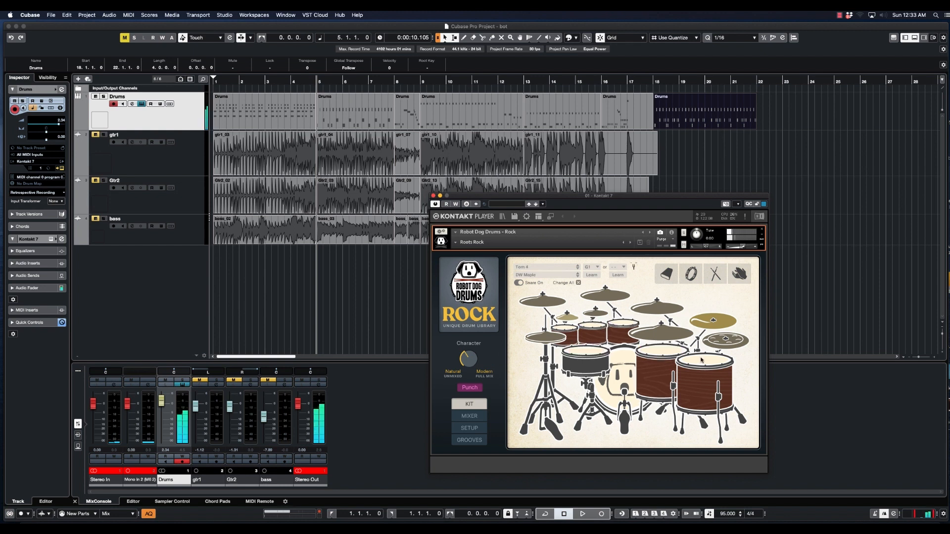
Load the Alternative Metal snapshot, strike its snare several times and audition the kit briefly from bar 5.
left_click(472, 242)
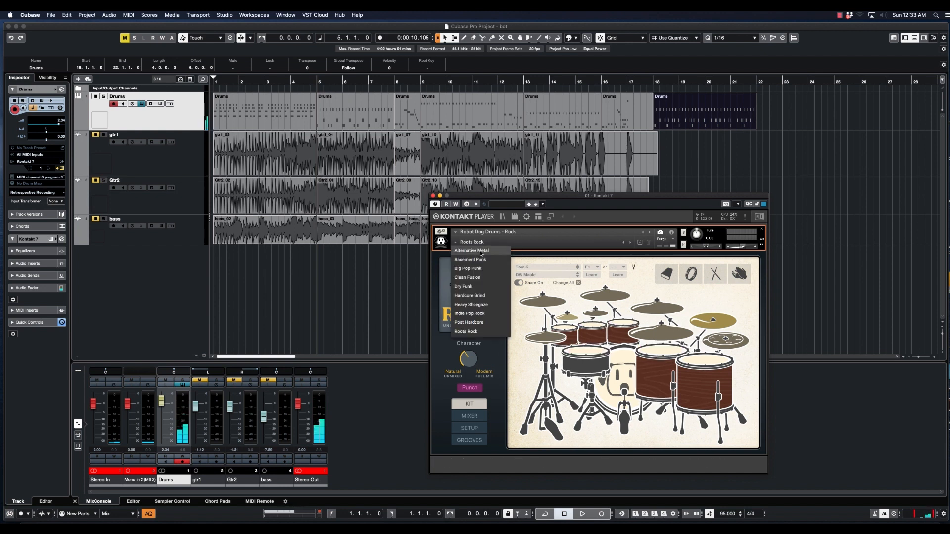
left_click(472, 251)
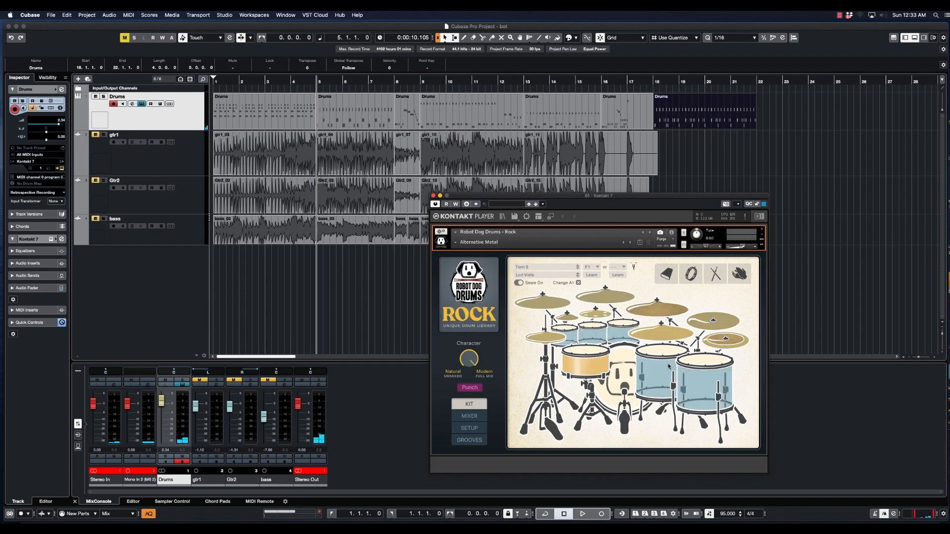
left_click(589, 356)
left_click(578, 354)
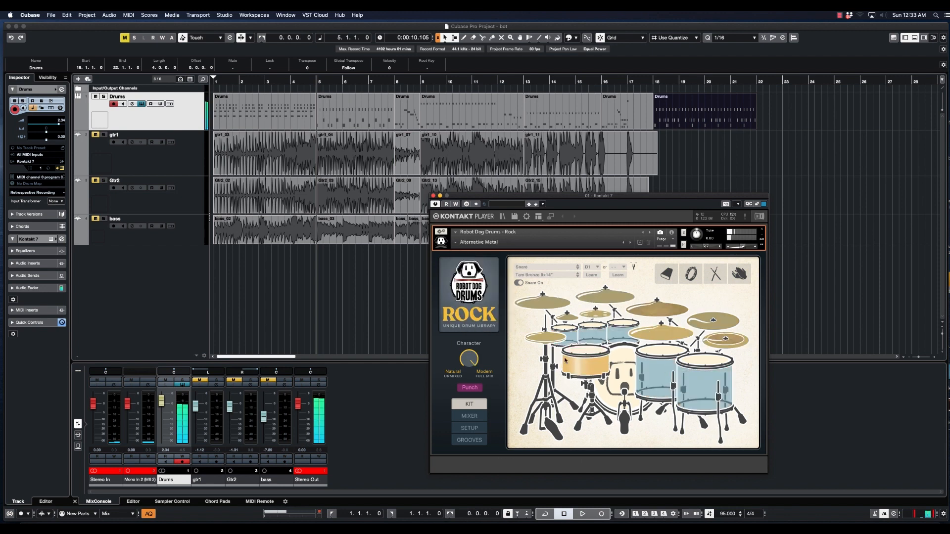
left_click(577, 353)
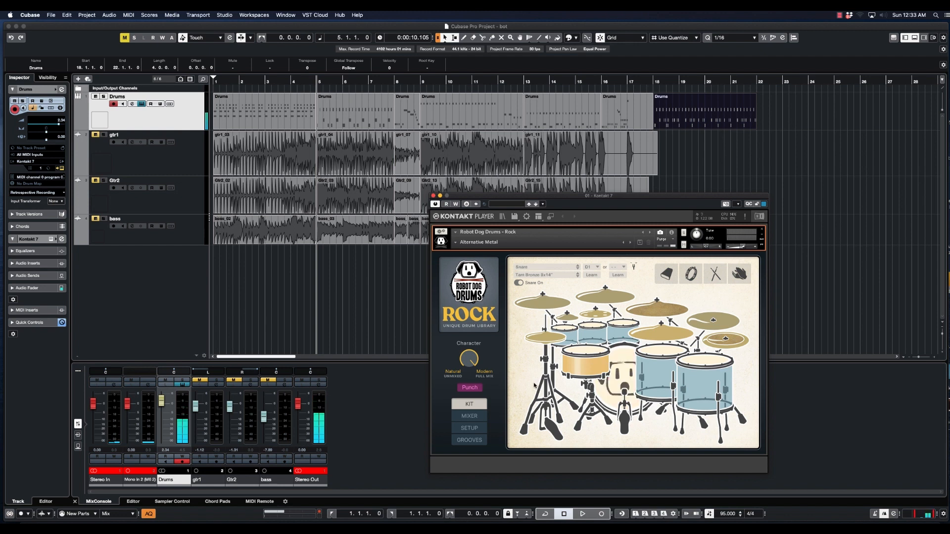
key("space")
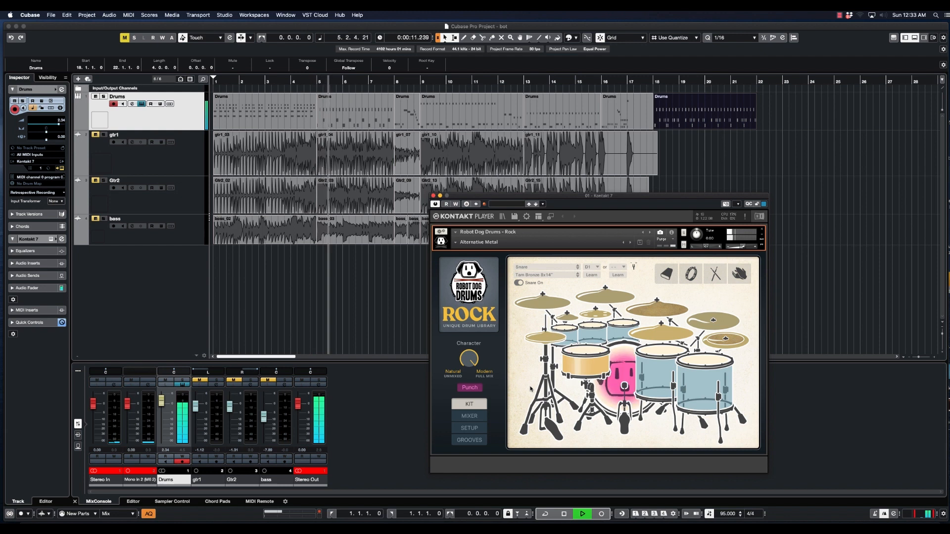
key("space")
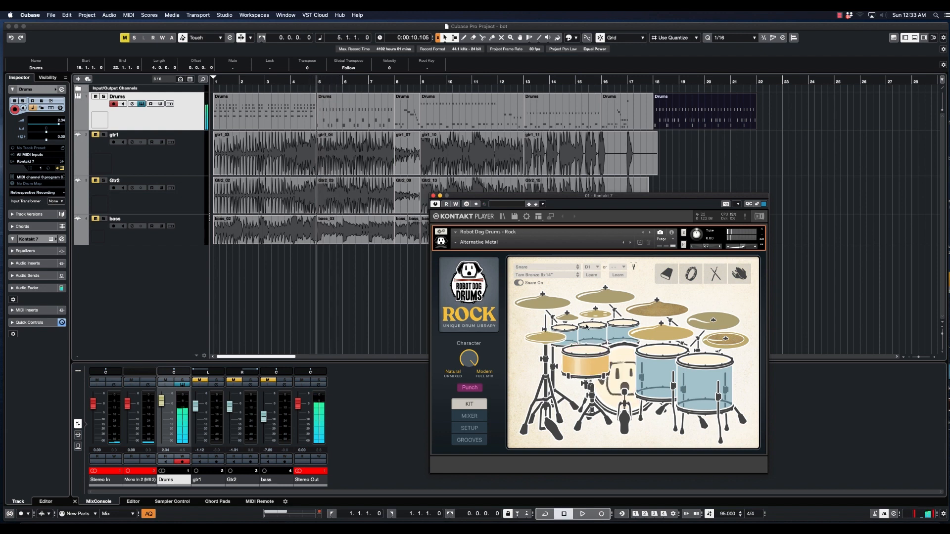
Swap the Alternative Metal snare for the Lud Supra 5x14" and the Lud Supra 6.5x14" to compare them.
left_click(563, 276)
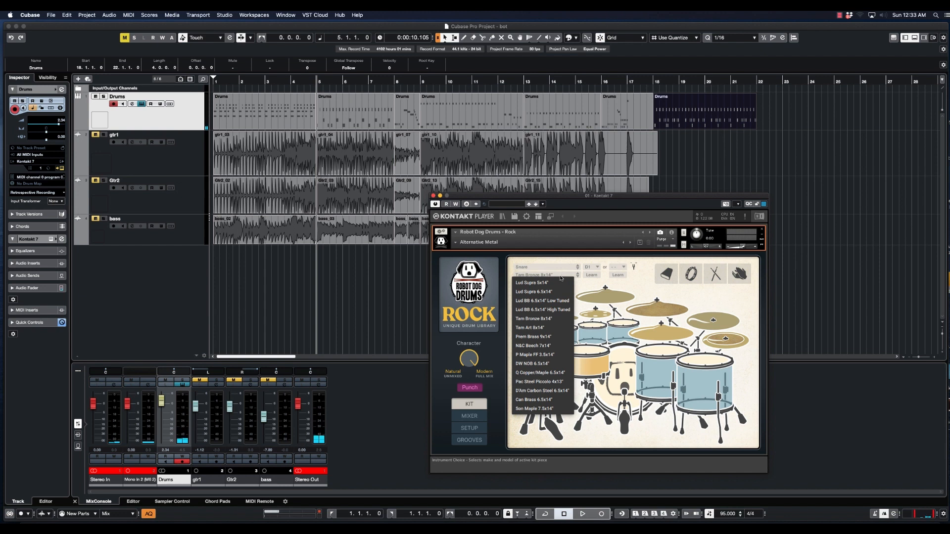
left_click(557, 284)
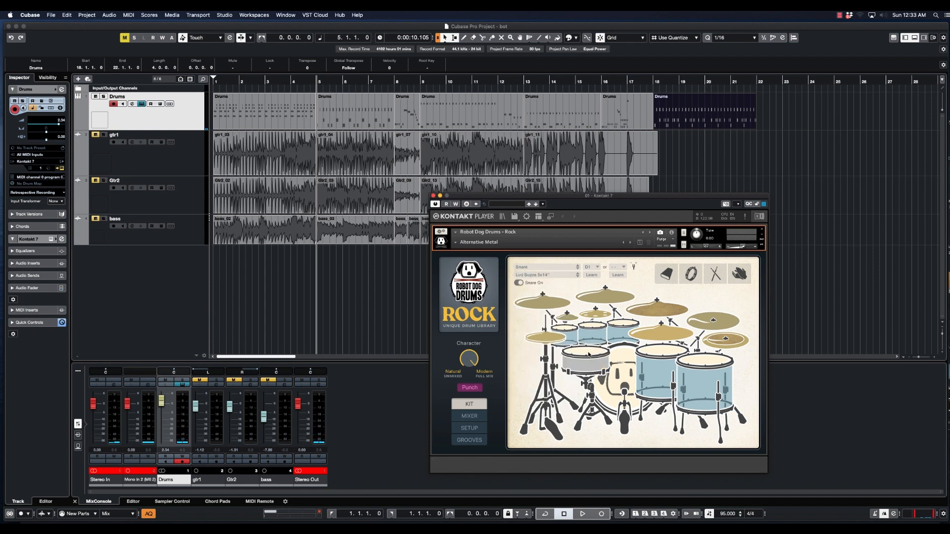
left_click(547, 275)
left_click(549, 290)
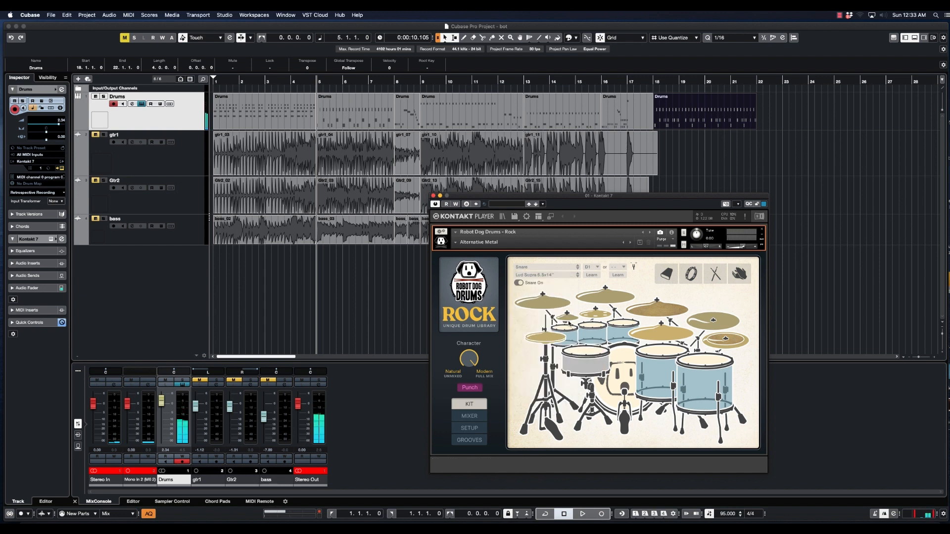
Change the snare to Lud BB 6.5x14" High Tuned, strike it and audition from bar 5 with Character eased back slightly from Modern.
left_click(547, 275)
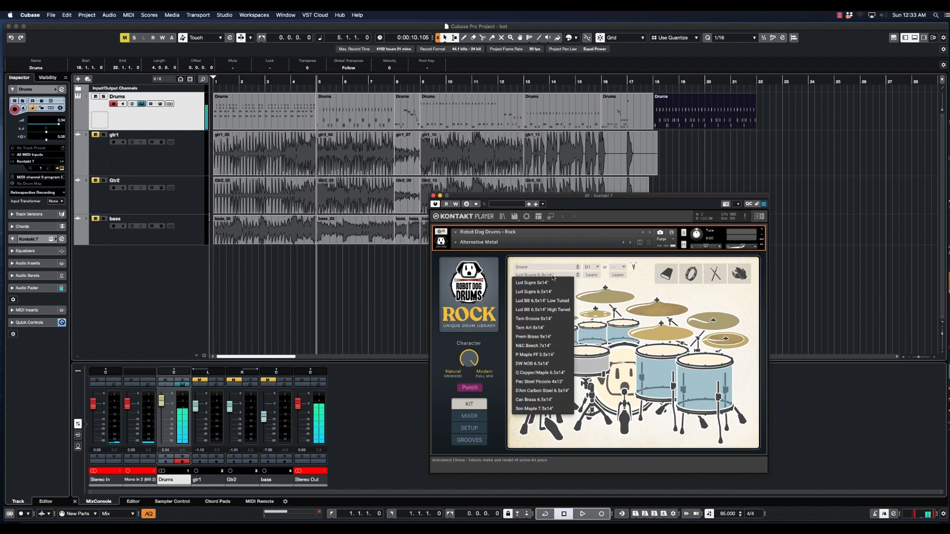
left_click(547, 310)
left_click(587, 350)
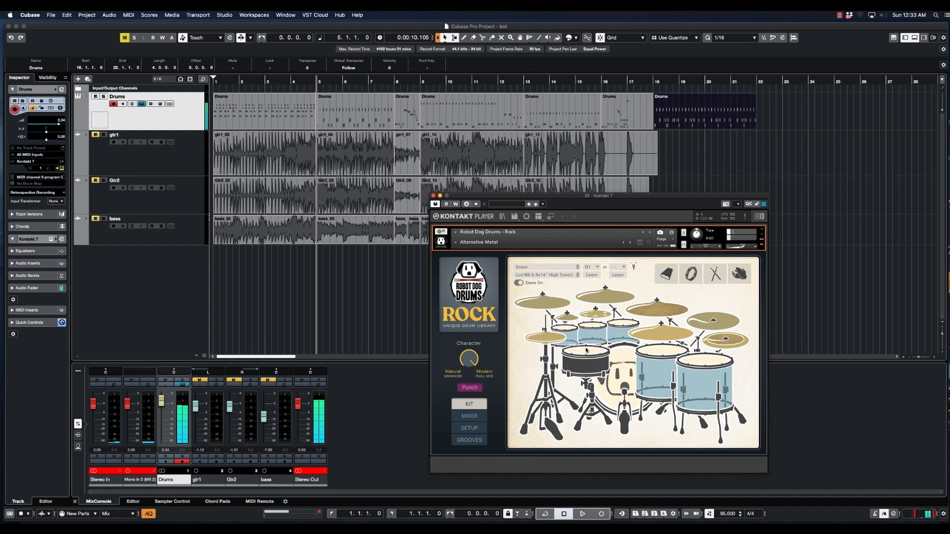
left_click(587, 350)
key("space")
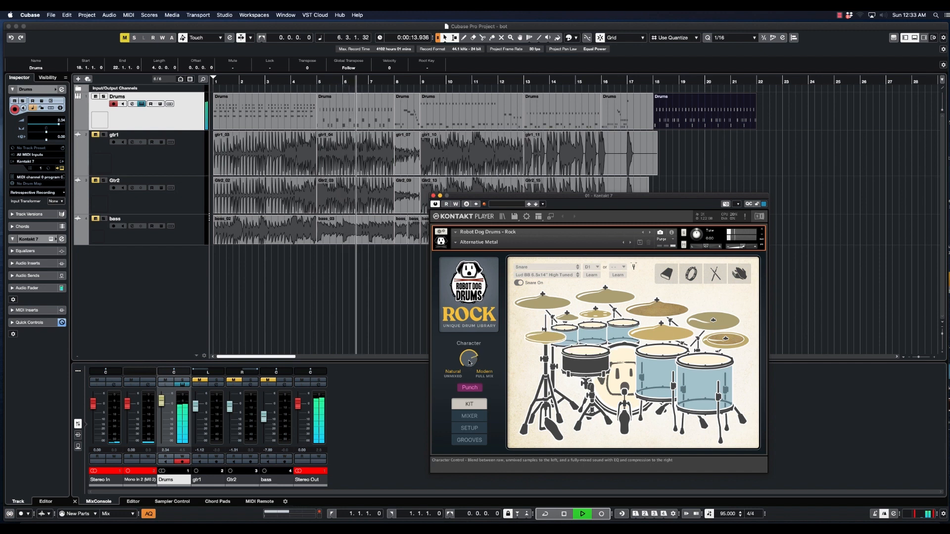
key("space")
Change the snare to Tam Art 8x14" and audition the Alternative Metal kit from bar 5.
left_click(566, 274)
left_click(548, 329)
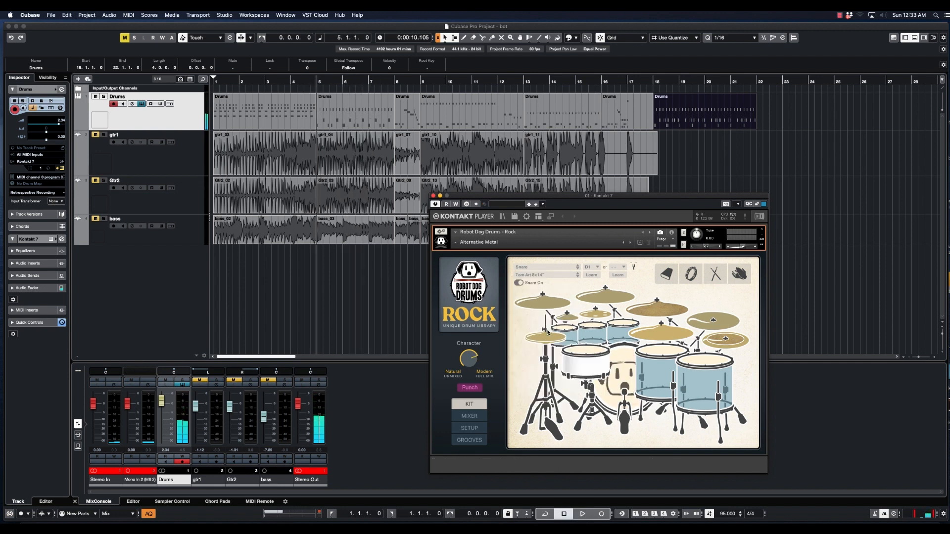
key("space")
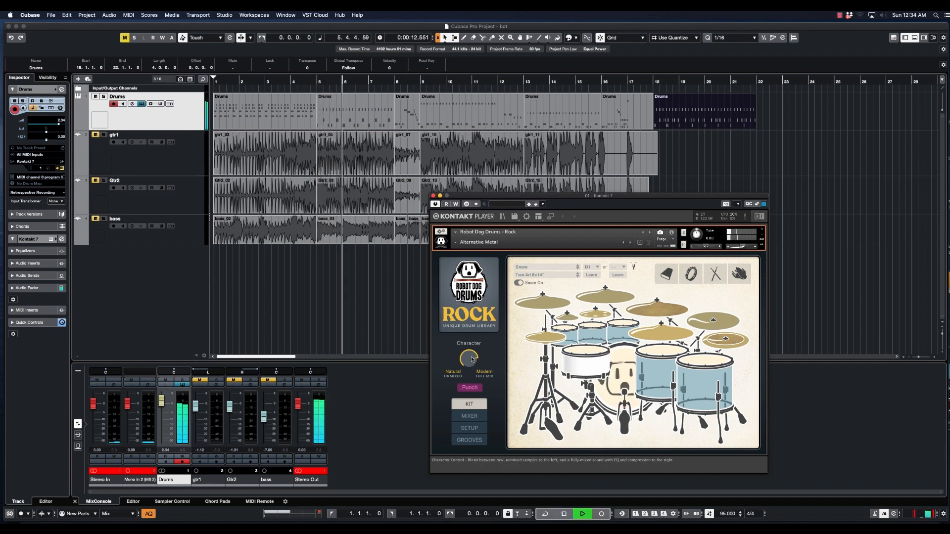
key("space")
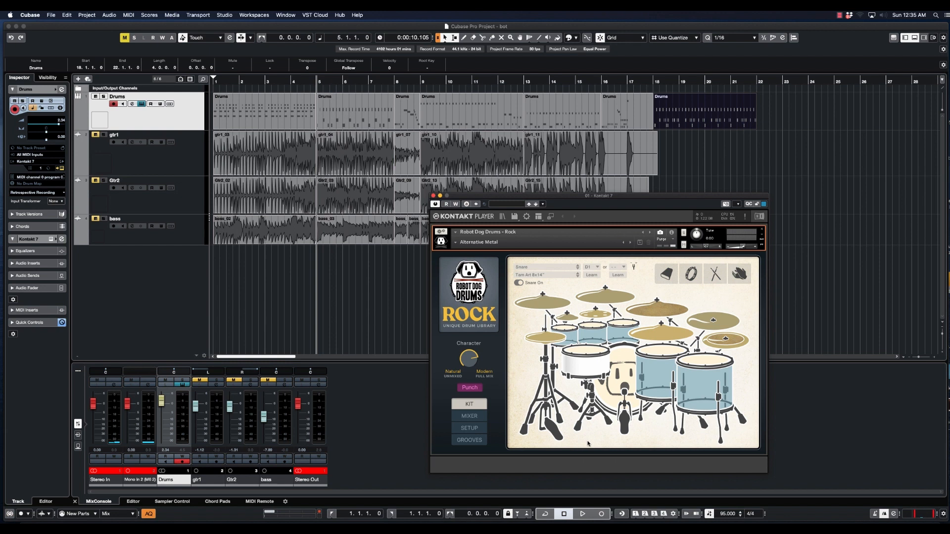